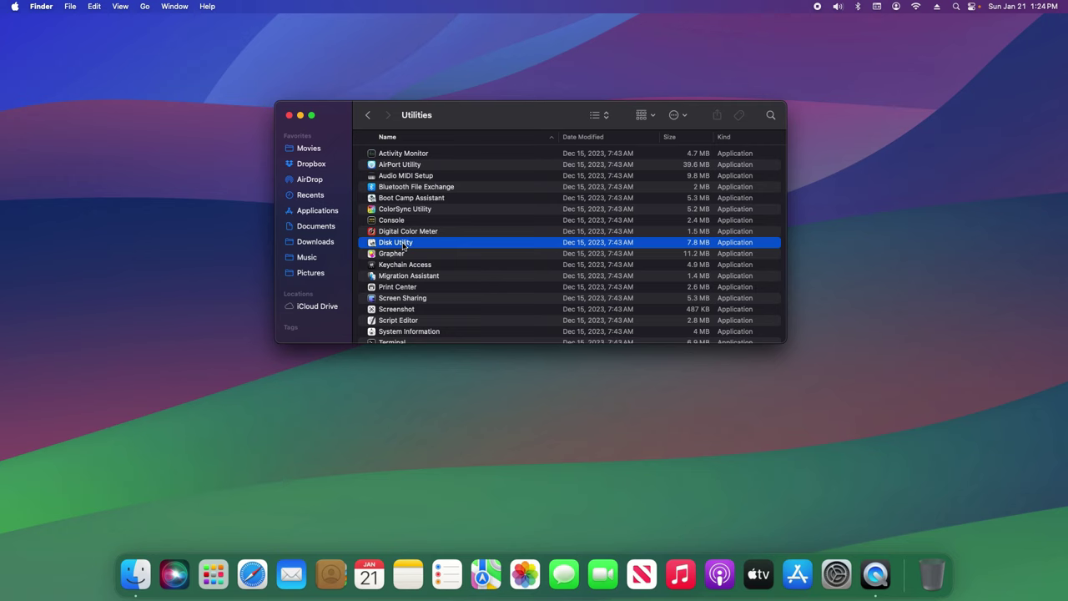
Open Disk Utility and run First Aid on the Macintosh HD - Data volume.
{"action": "double_click", "coordinate": [406, 245]}
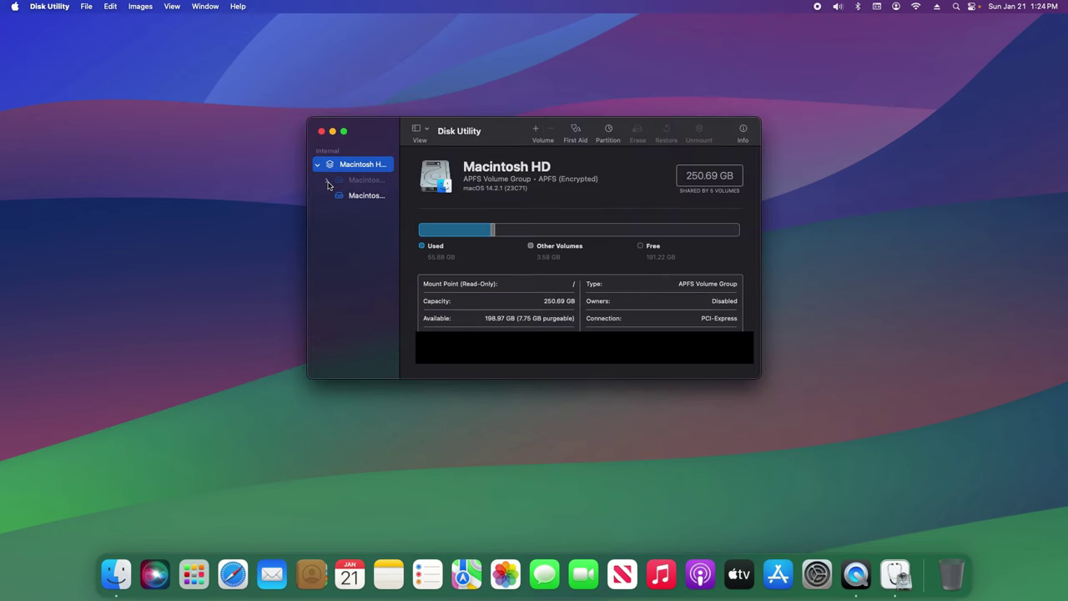
{"action": "left_click", "coordinate": [327, 181]}
{"action": "left_click", "coordinate": [354, 211]}
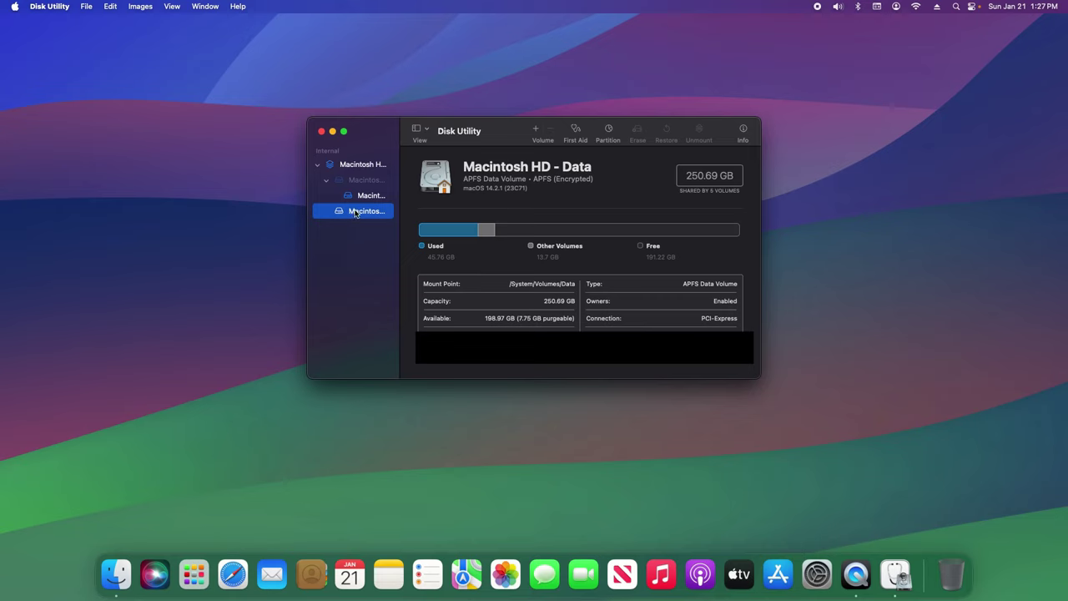
{"action": "left_click", "coordinate": [576, 140]}
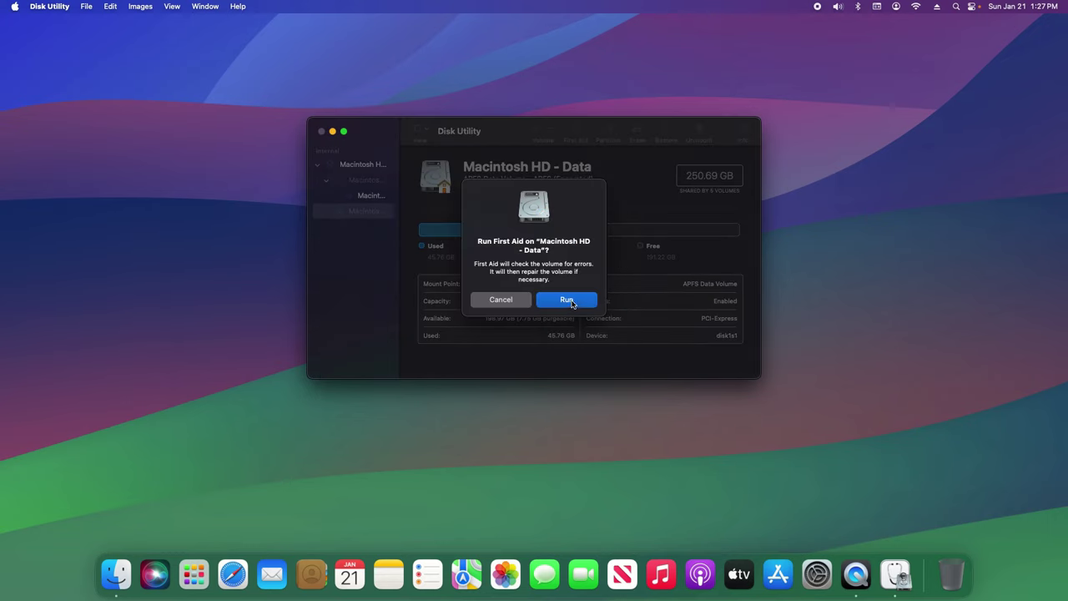
{"action": "left_click", "coordinate": [565, 302]}
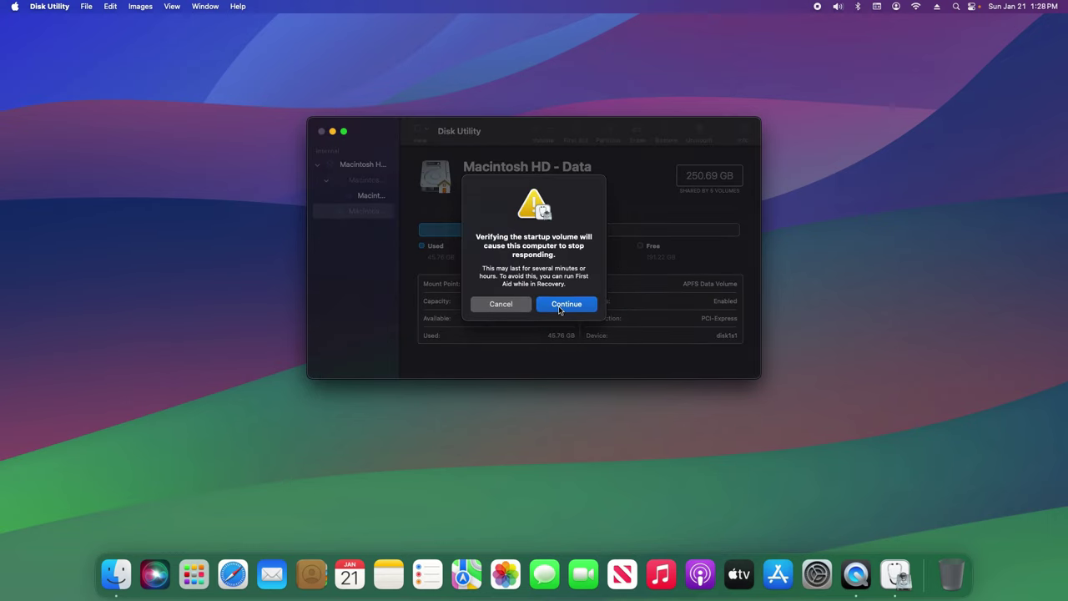
{"action": "left_click", "coordinate": [560, 306]}
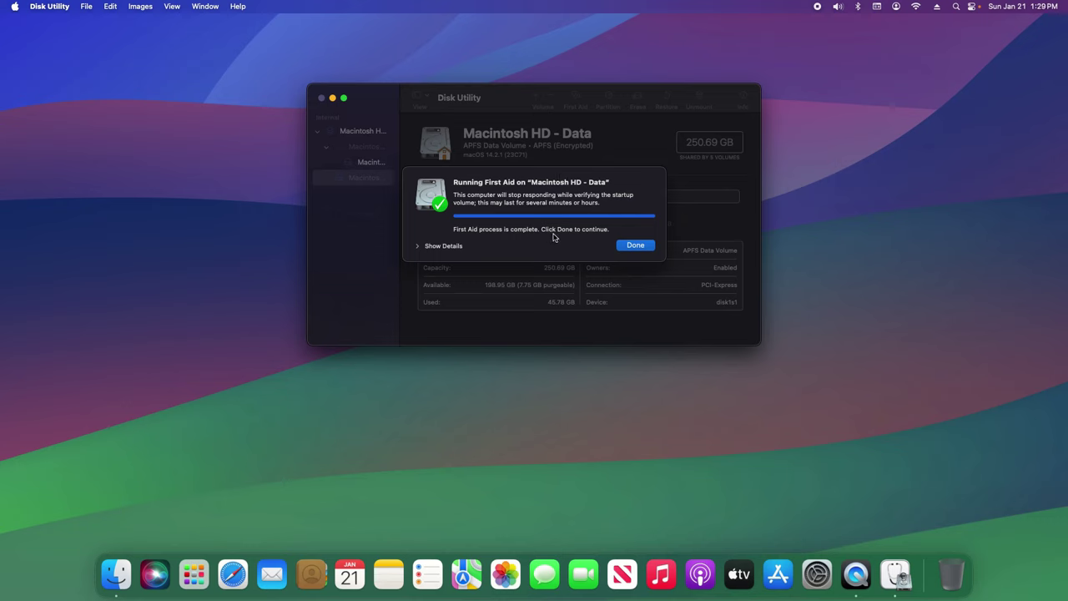
{"action": "left_click", "coordinate": [636, 245]}
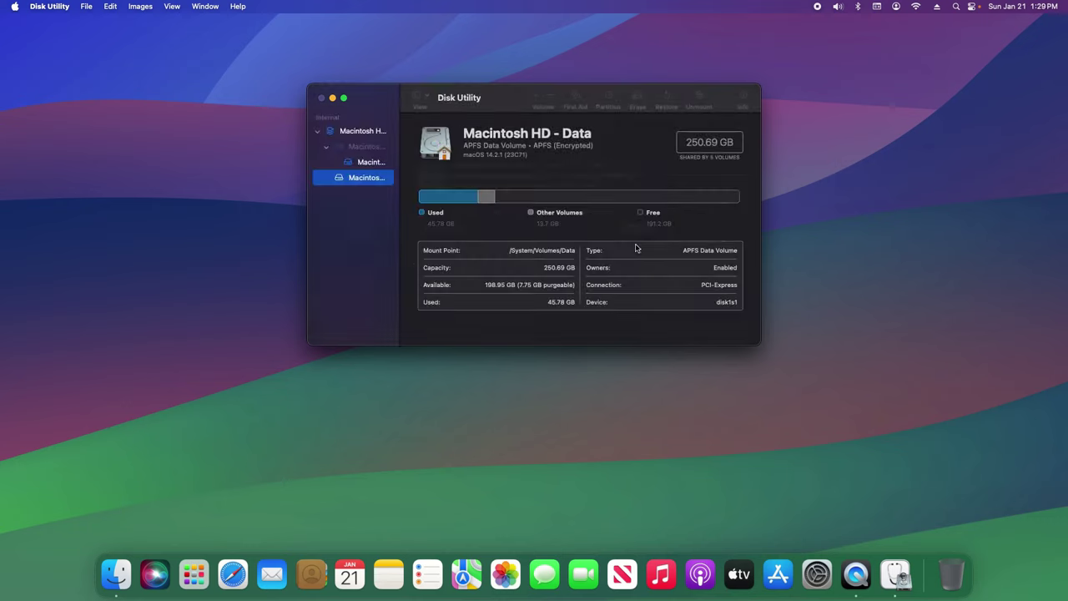
Select the Macintosh HD startup snapshot and the Macintosh HD volume that contains it.
{"action": "left_click", "coordinate": [369, 163]}
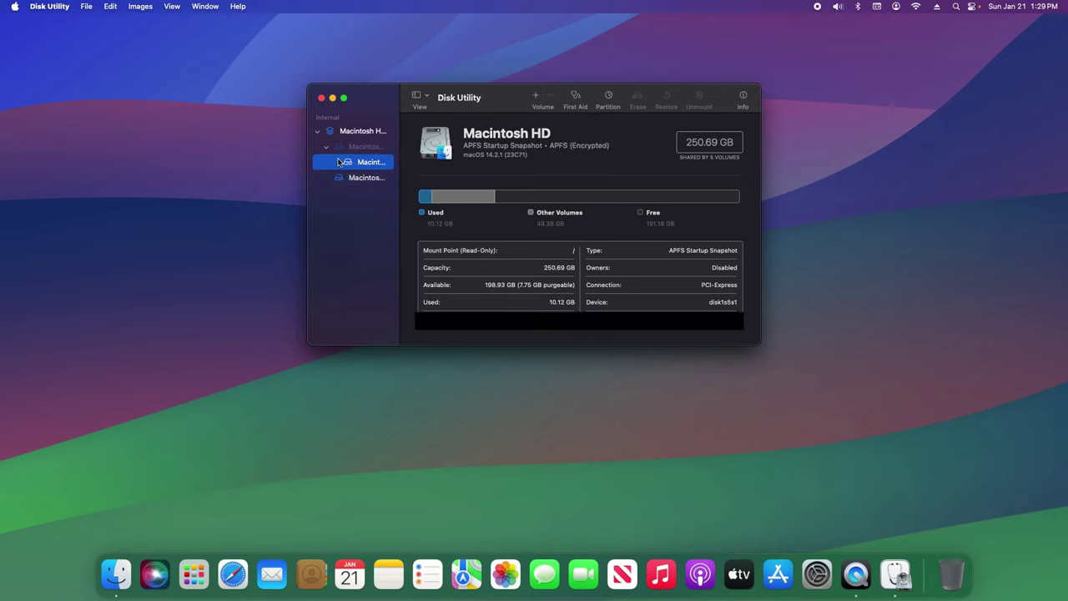
{"action": "left_click", "coordinate": [366, 148]}
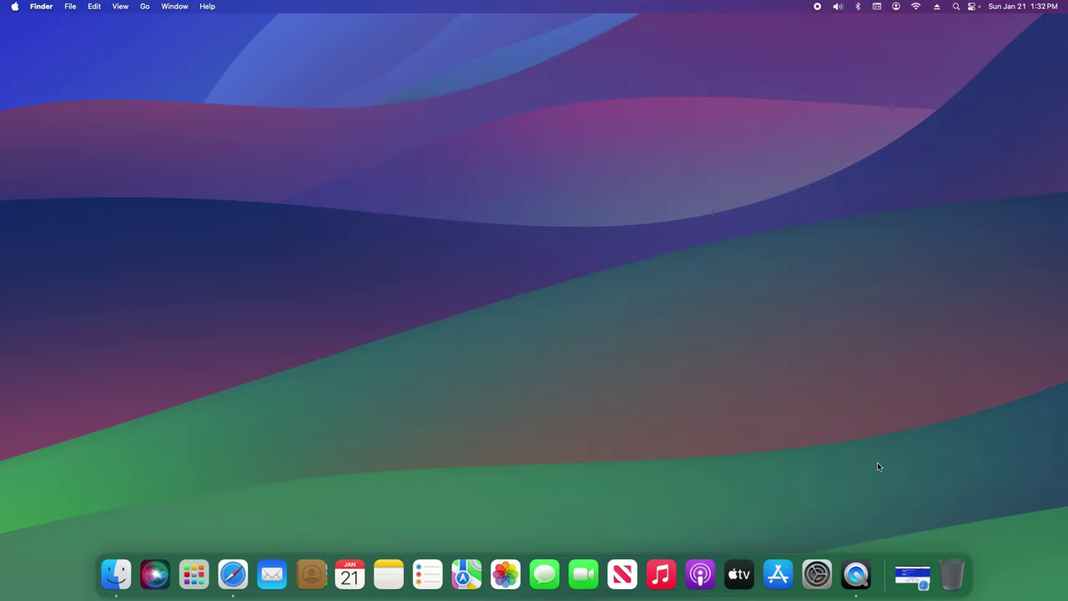
Download the free Malwarebytes for Mac in Safari and start installing it from Malwarebytes-Mac-4.21.9.5141.pkg in Downloads.
{"action": "left_click", "coordinate": [912, 575]}
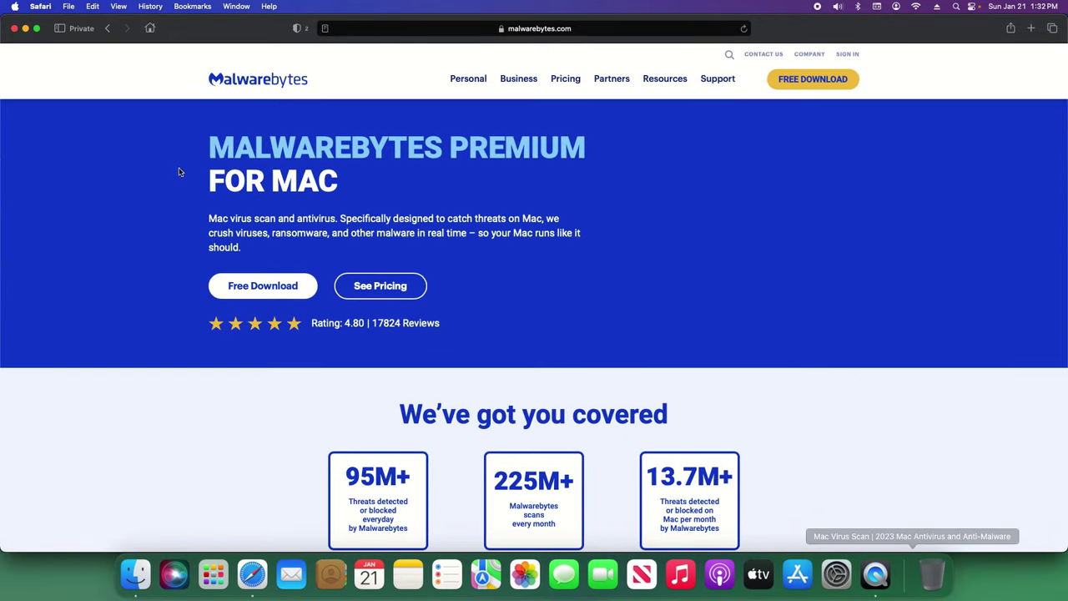
{"action": "left_click", "coordinate": [286, 288]}
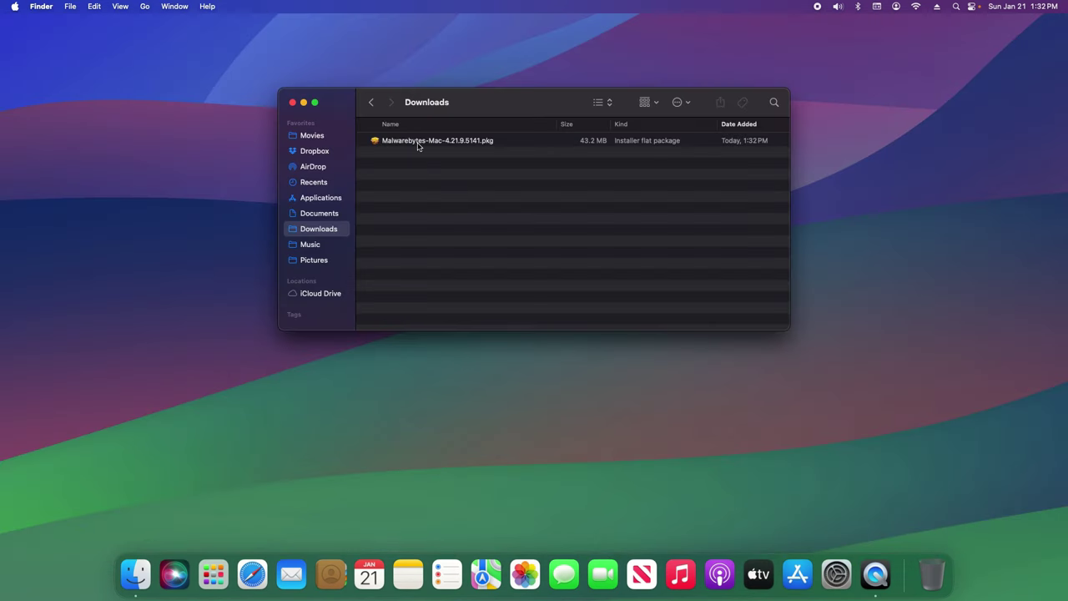
{"action": "double_click", "coordinate": [418, 142]}
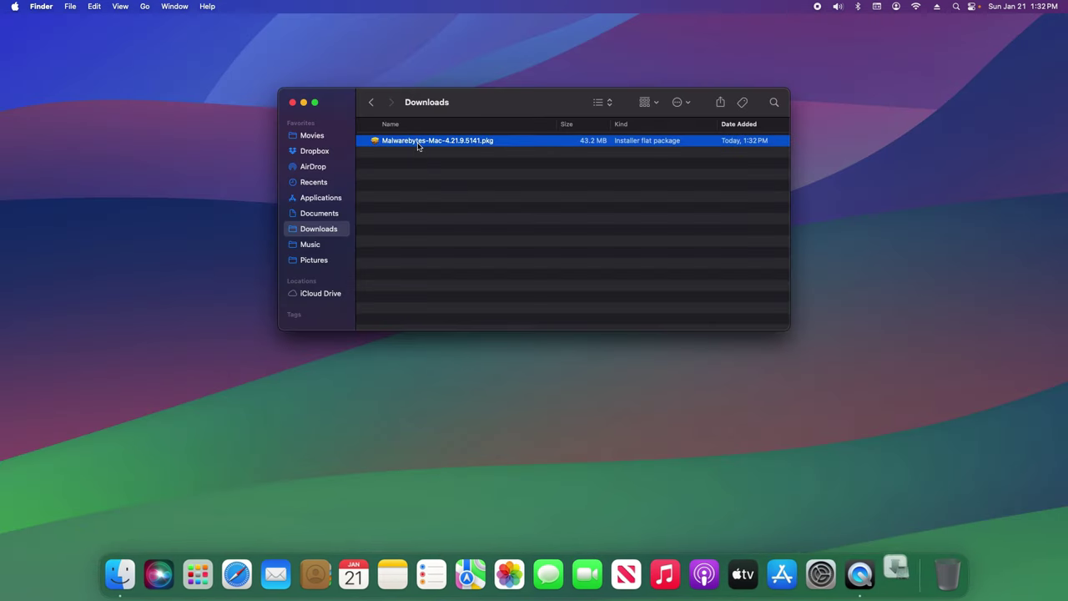
{"action": "left_click", "coordinate": [677, 372]}
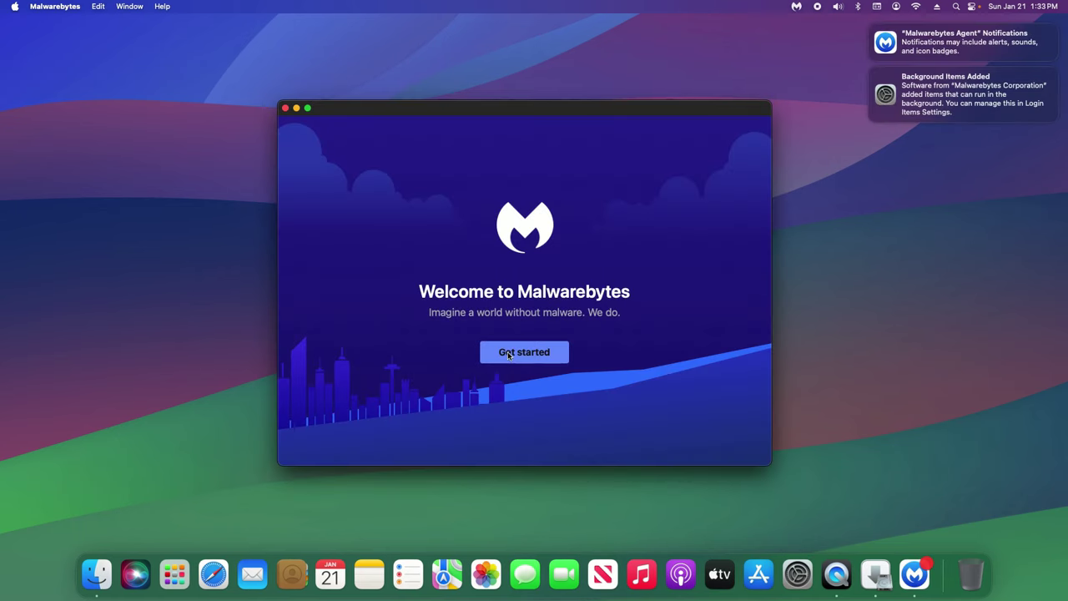
Complete the Malwarebytes welcome setup for a personal computer.
{"action": "left_click", "coordinate": [509, 354]}
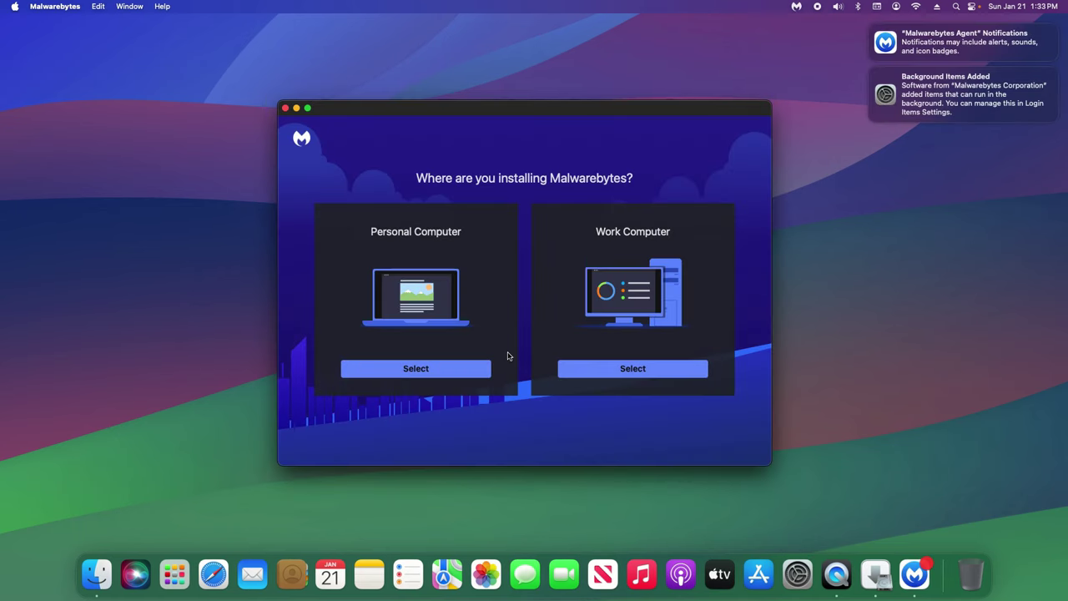
{"action": "left_click", "coordinate": [405, 370]}
{"action": "left_click", "coordinate": [521, 408]}
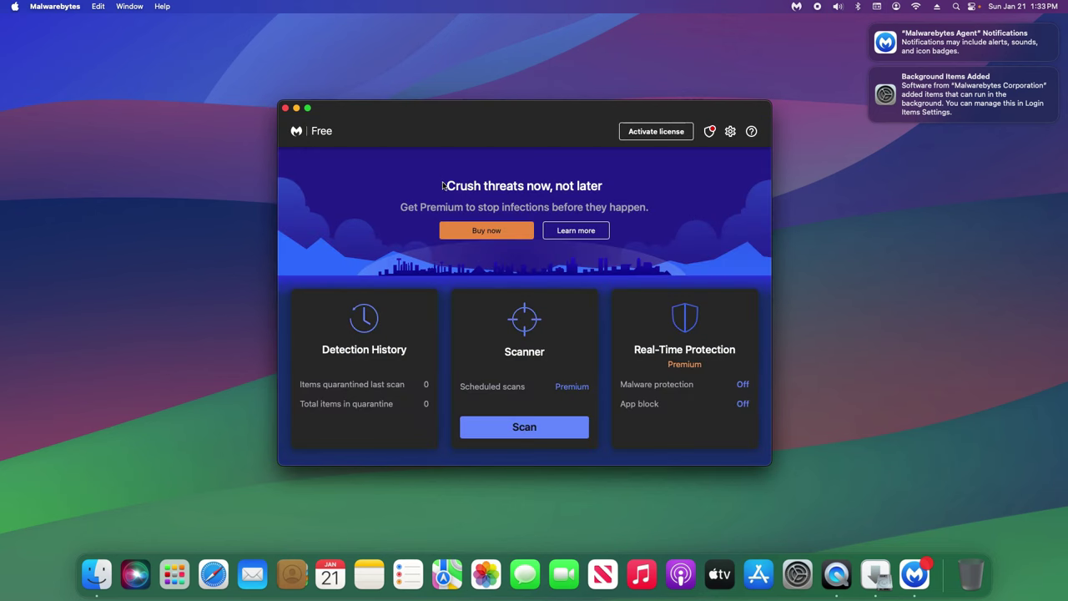
Check Malwarebytes for updates and review its general settings.
{"action": "left_click", "coordinate": [50, 7]}
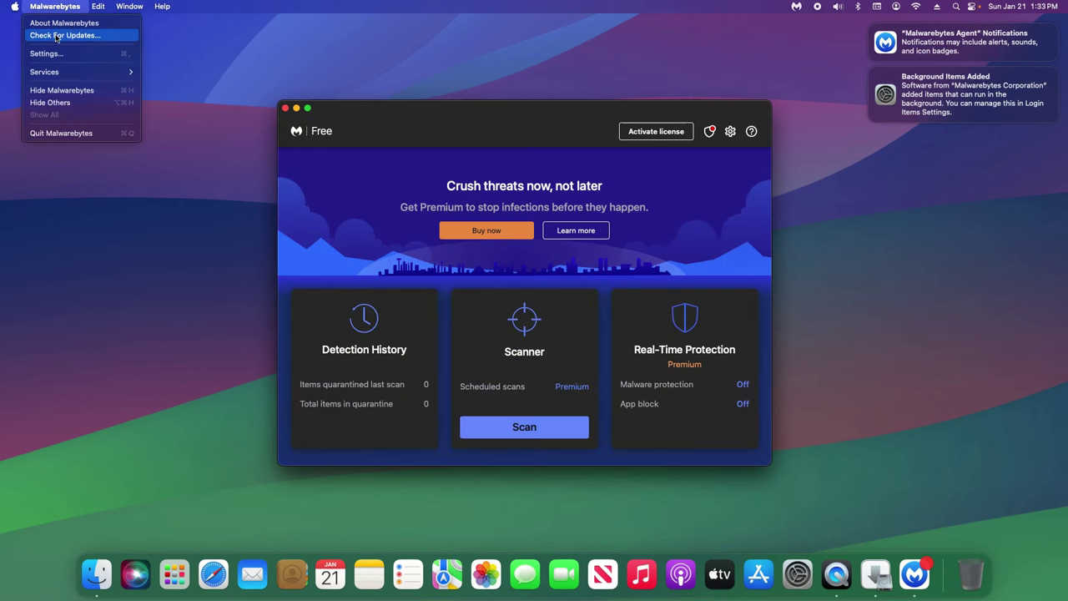
{"action": "left_click", "coordinate": [67, 38]}
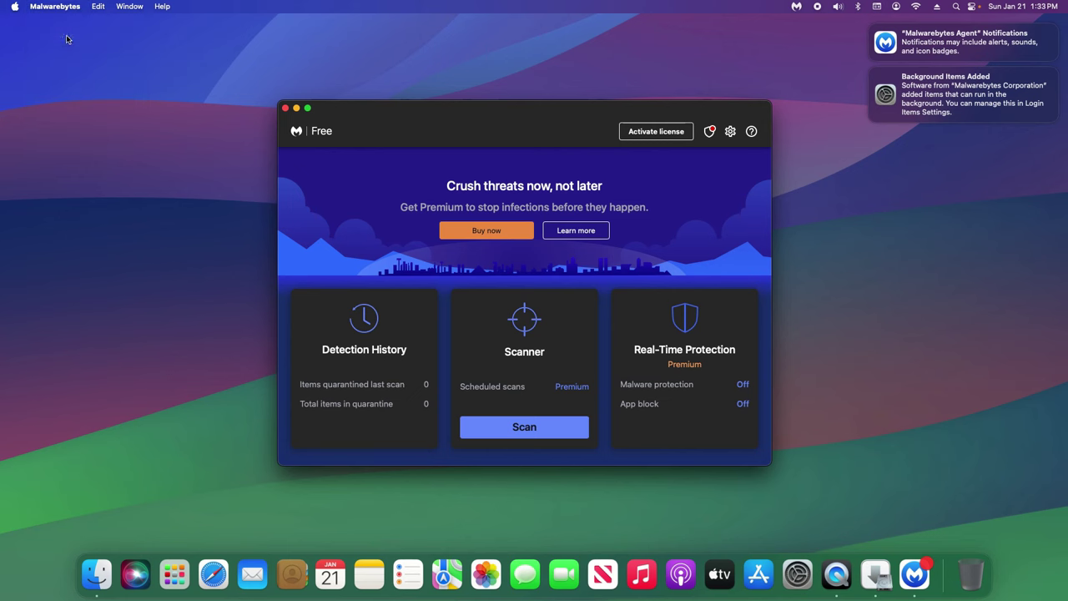
{"action": "left_click", "coordinate": [510, 382]}
{"action": "left_click", "coordinate": [731, 133]}
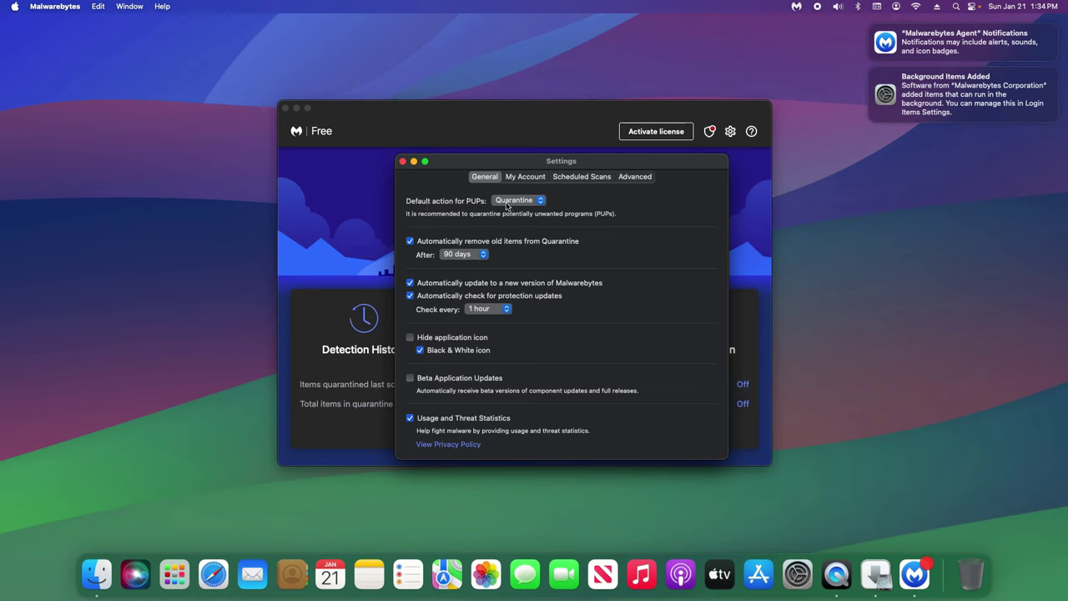
{"action": "left_click", "coordinate": [403, 161]}
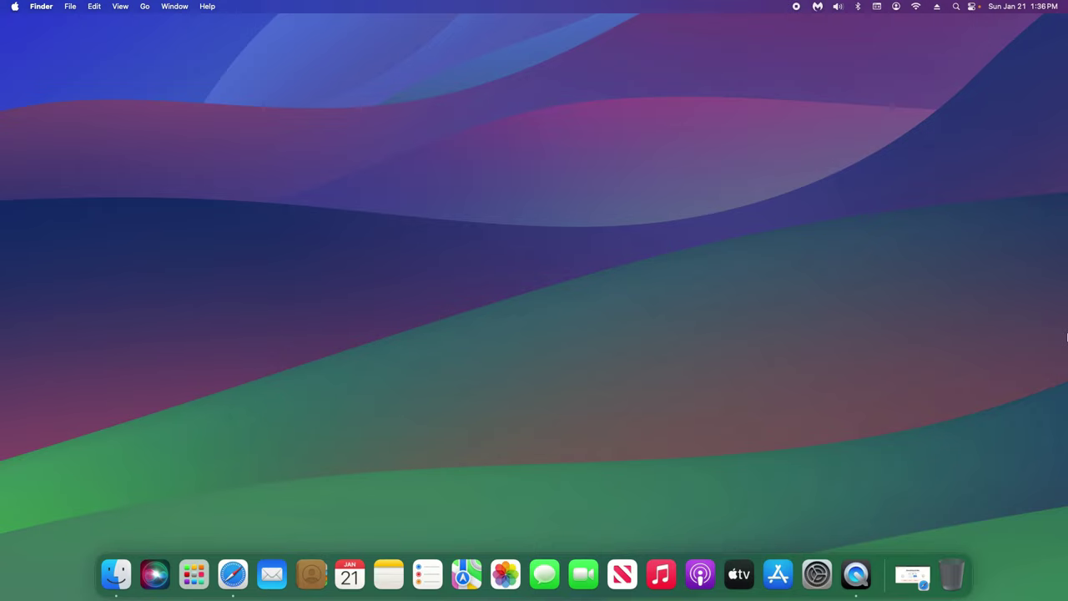
Download the free Avast antivirus for Mac in Safari and start the Avast Security installer from avast_security_online.dmg.
{"action": "left_click", "coordinate": [910, 573]}
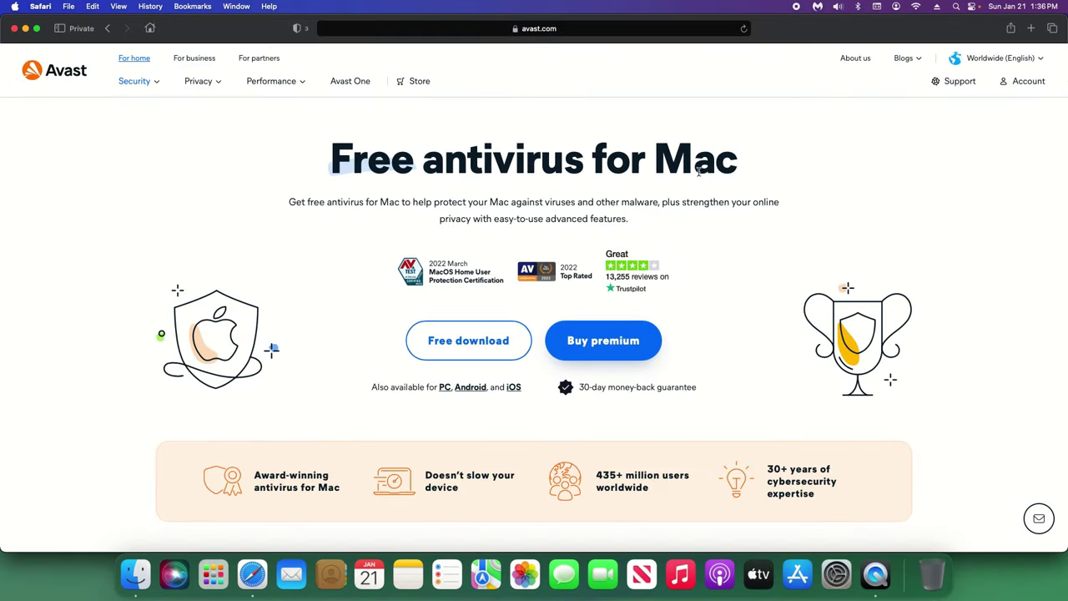
{"action": "left_click", "coordinate": [465, 342]}
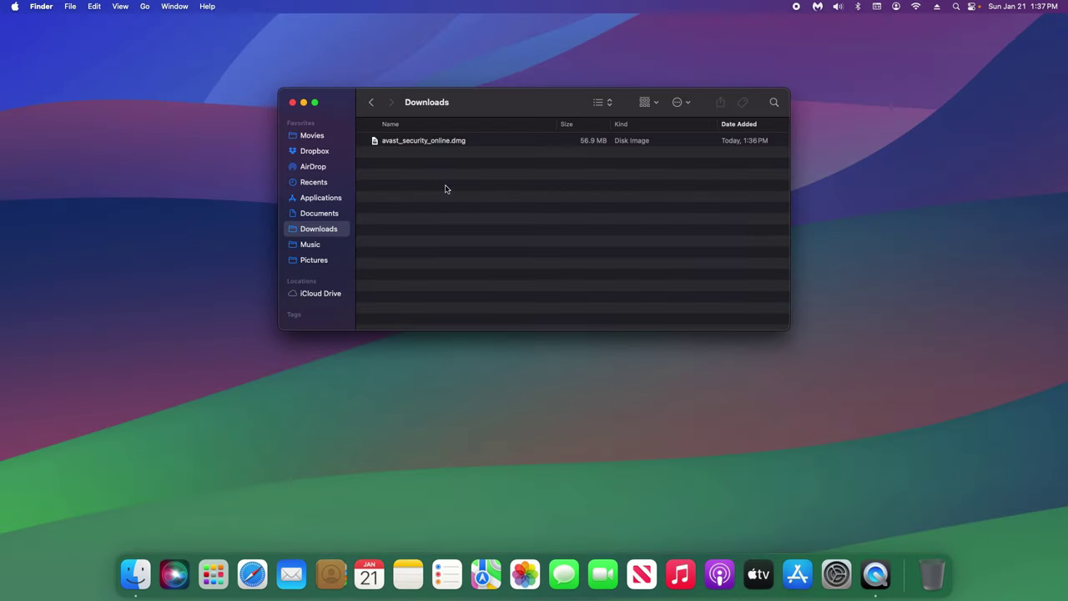
{"action": "double_click", "coordinate": [410, 146]}
{"action": "double_click", "coordinate": [320, 312]}
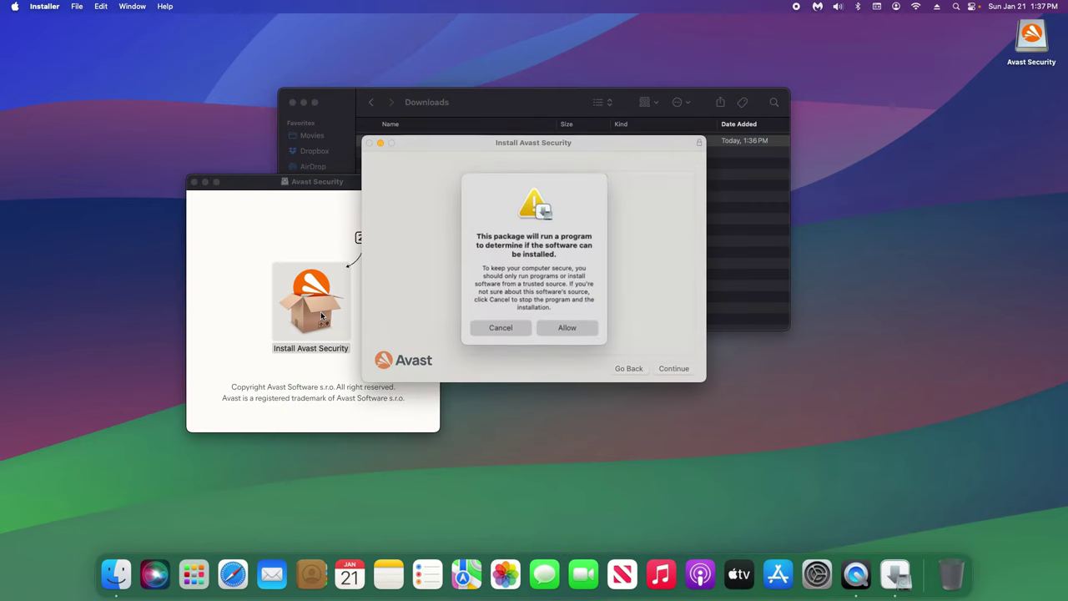
{"action": "left_click", "coordinate": [561, 328]}
{"action": "left_click", "coordinate": [673, 368]}
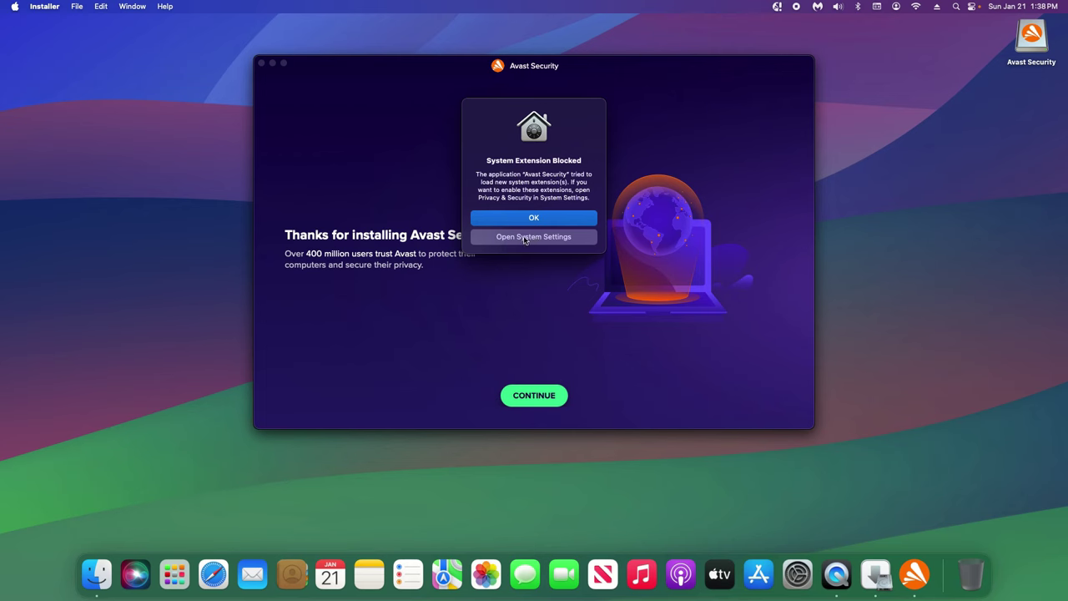
Allow Avast Security's blocked system software in Privacy & Security, and close the finished installer, moving it to the Trash.
{"action": "left_click", "coordinate": [524, 239]}
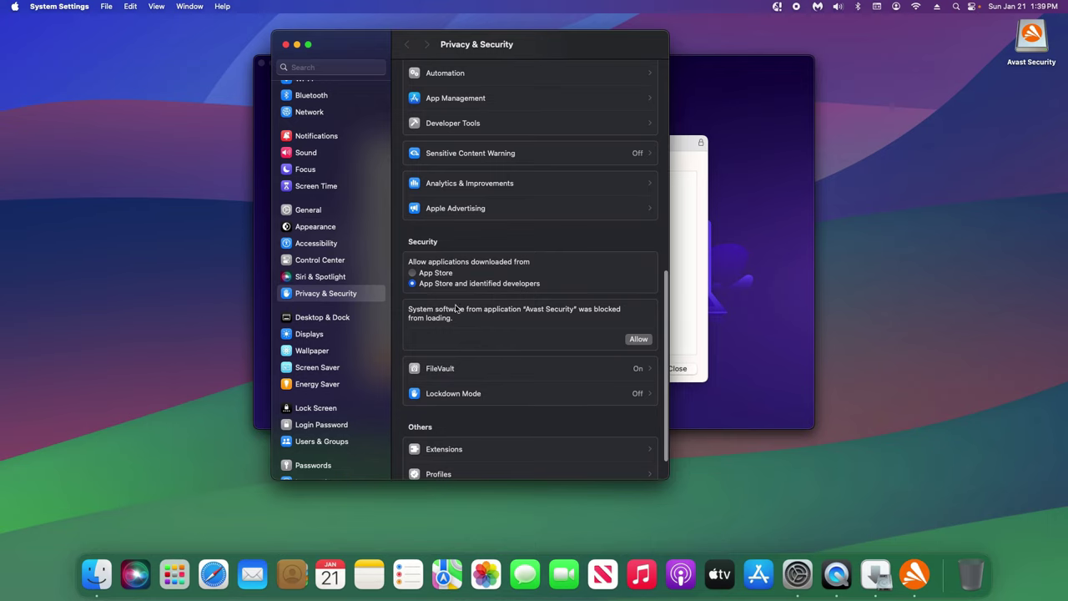
{"action": "left_click", "coordinate": [639, 339]}
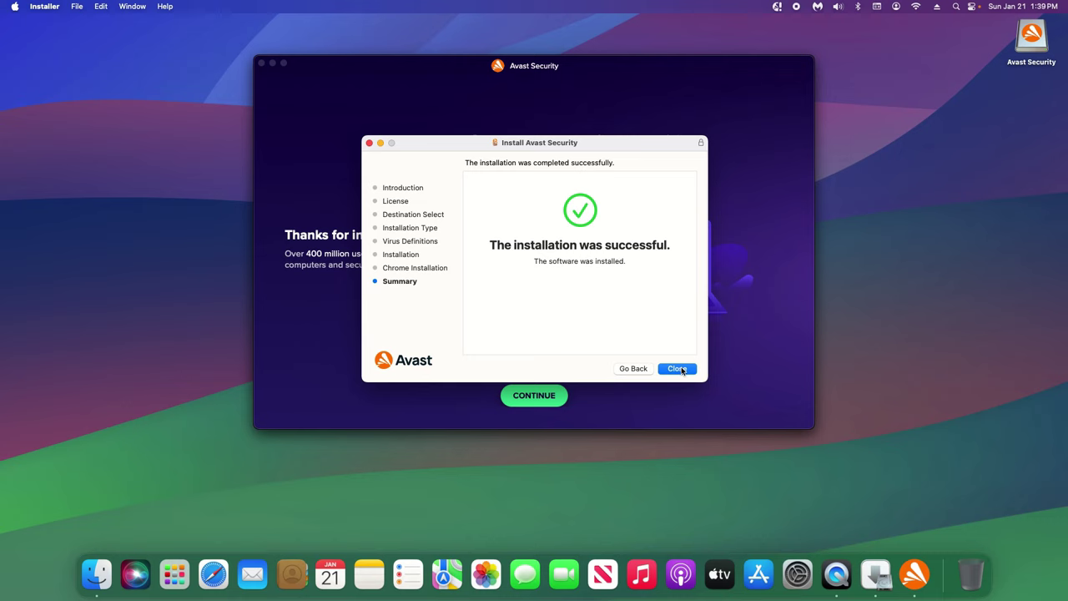
{"action": "left_click", "coordinate": [678, 368]}
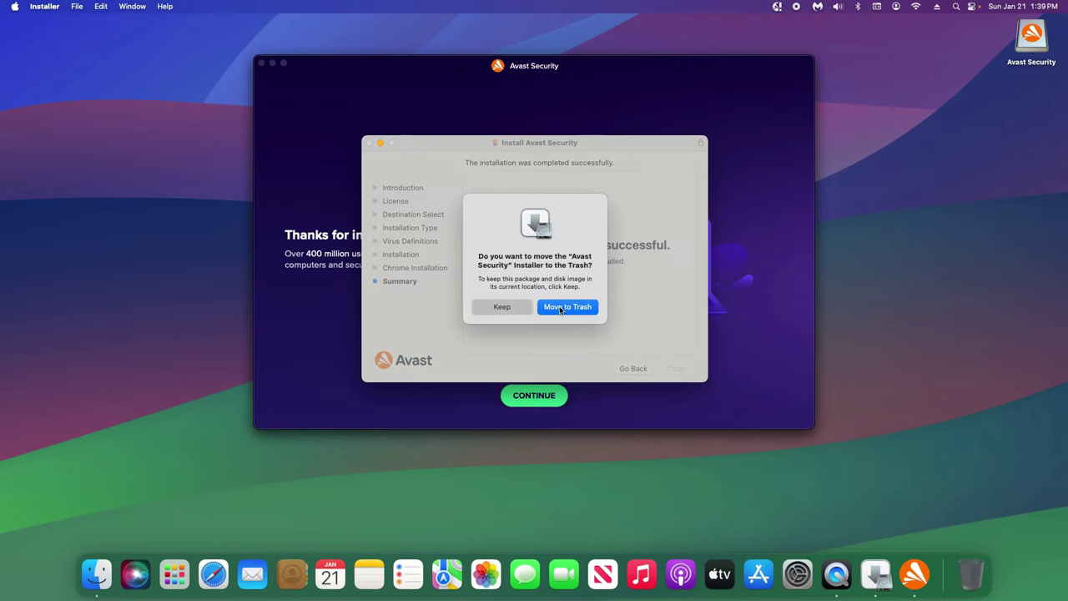
{"action": "left_click", "coordinate": [561, 307]}
Continue the Avast Security setup and allow it to filter network content.
{"action": "left_click", "coordinate": [553, 395]}
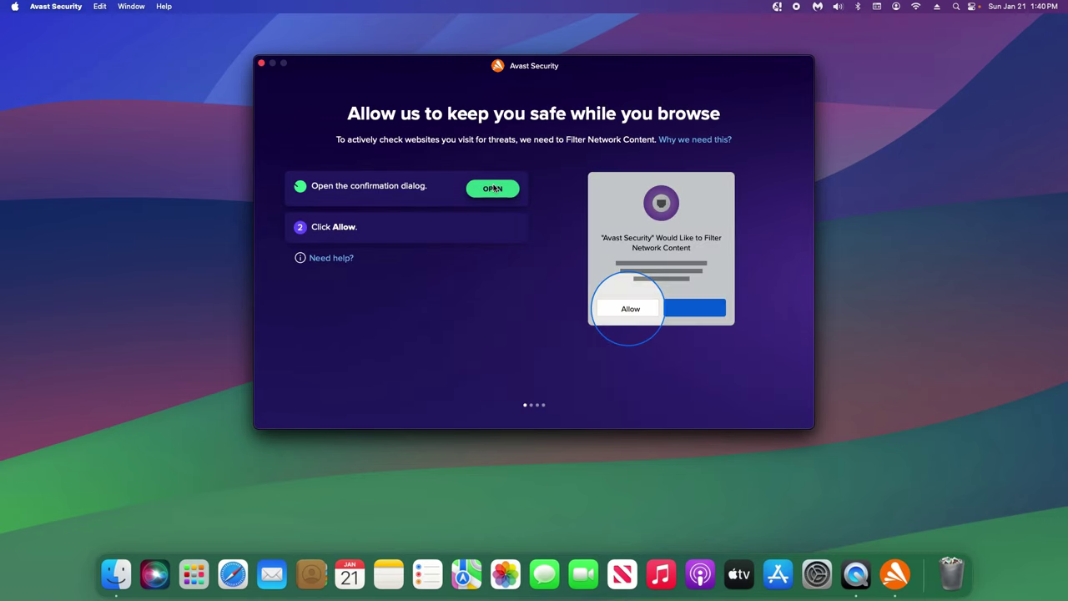
{"action": "left_click", "coordinate": [495, 188]}
{"action": "left_click", "coordinate": [499, 215]}
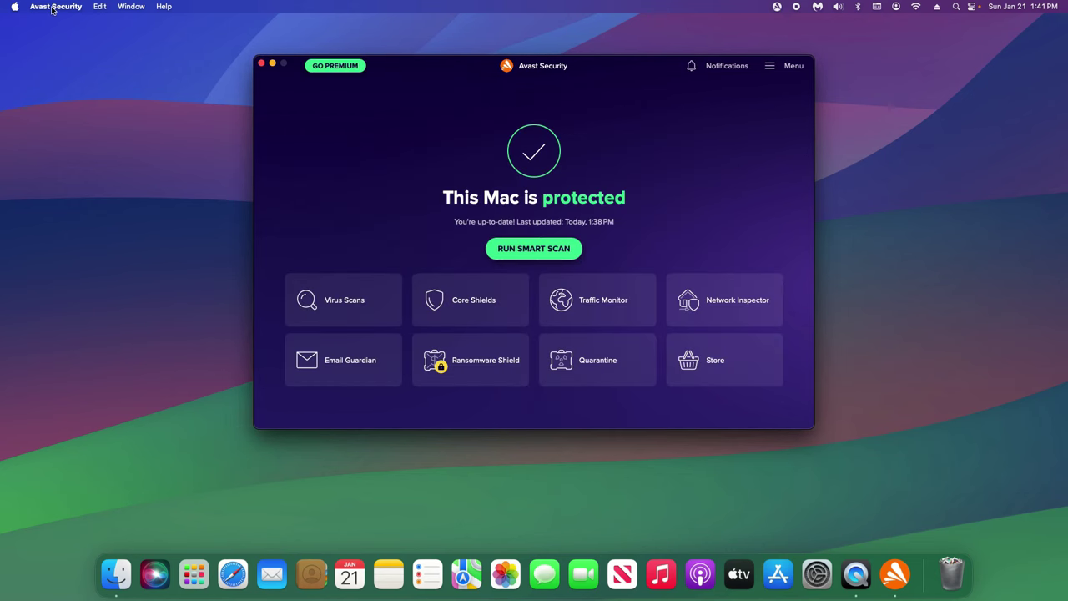
Check Avast Security for updates and start a Deep Scan from its virus scans.
{"action": "left_click", "coordinate": [52, 7]}
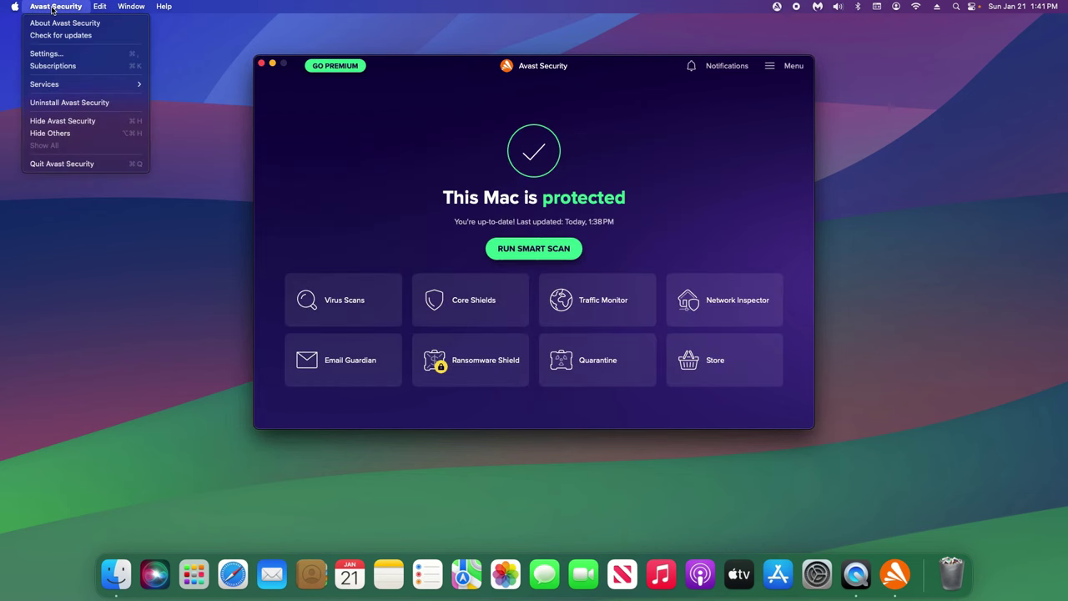
{"action": "left_click", "coordinate": [66, 37]}
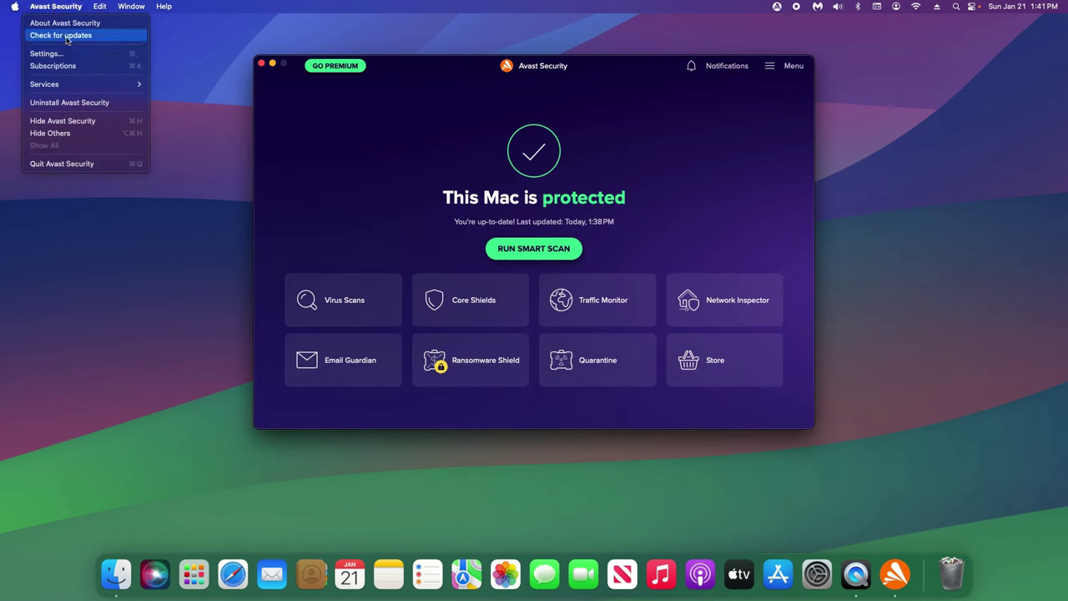
{"action": "left_click", "coordinate": [349, 306]}
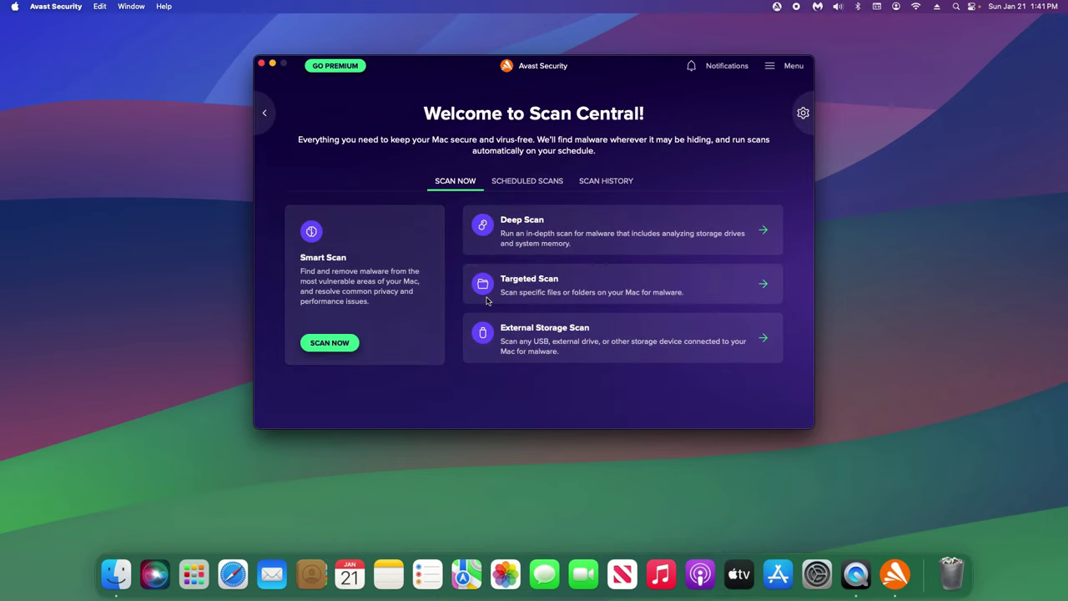
{"action": "left_click", "coordinate": [535, 235]}
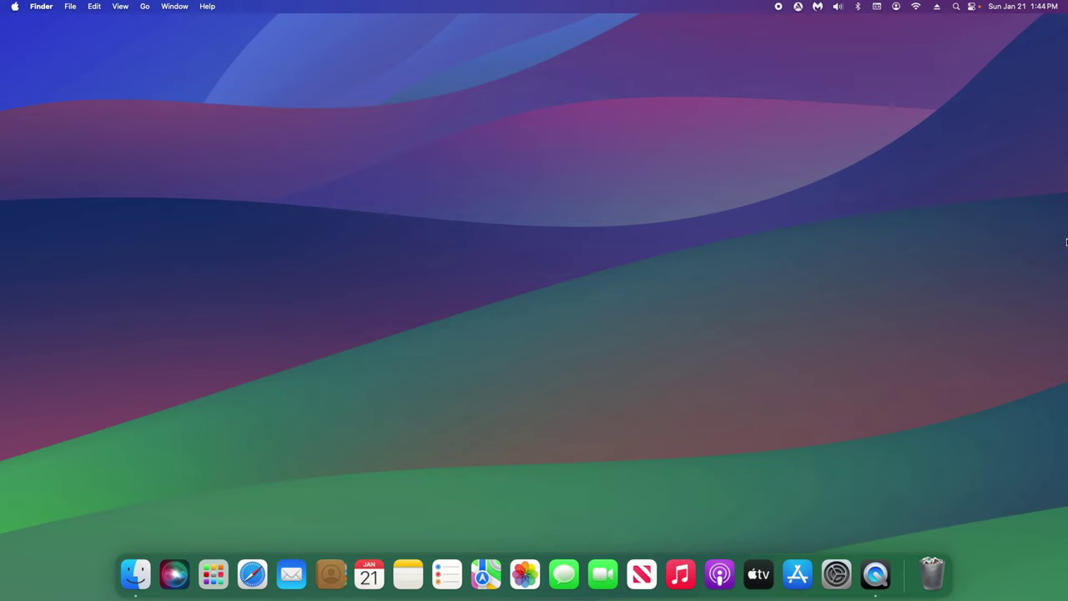
Search System Settings for "profiles" and open the Profiles settings.
{"action": "left_click", "coordinate": [15, 7]}
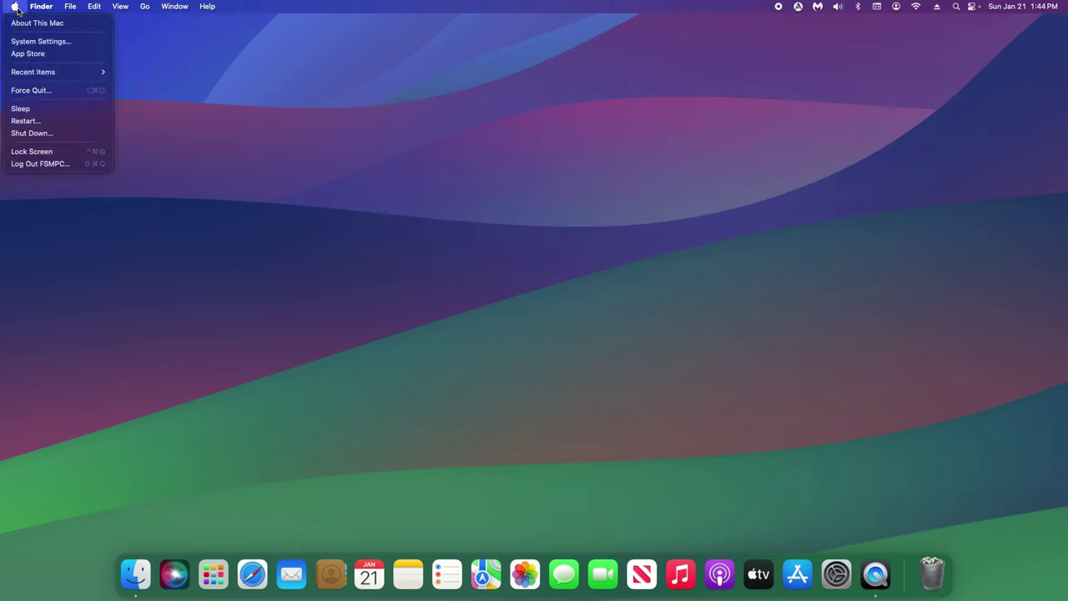
{"action": "left_click", "coordinate": [53, 42]}
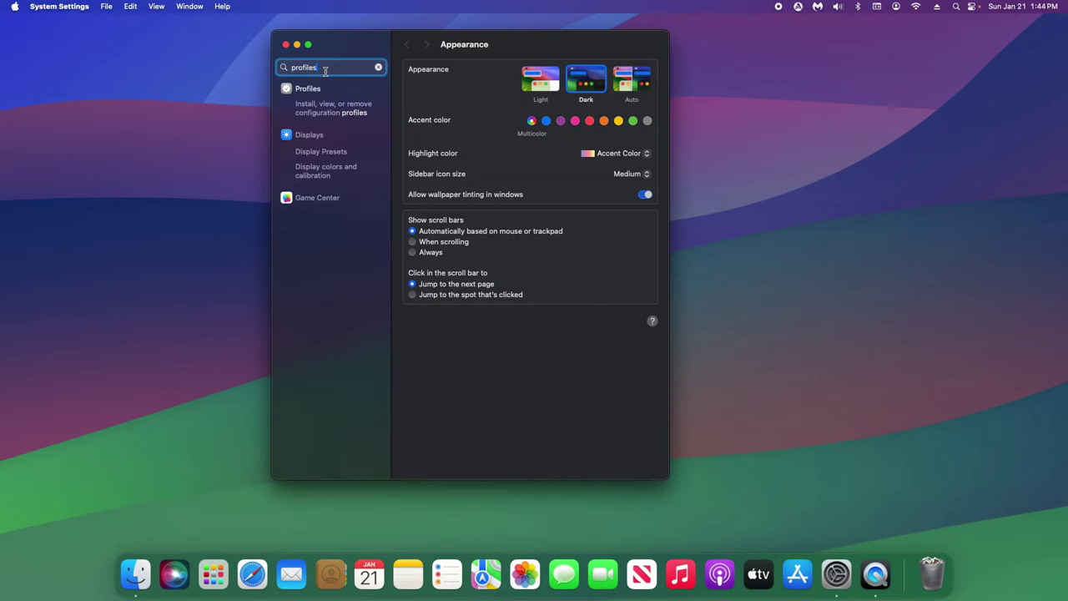
{"action": "left_click", "coordinate": [308, 89]}
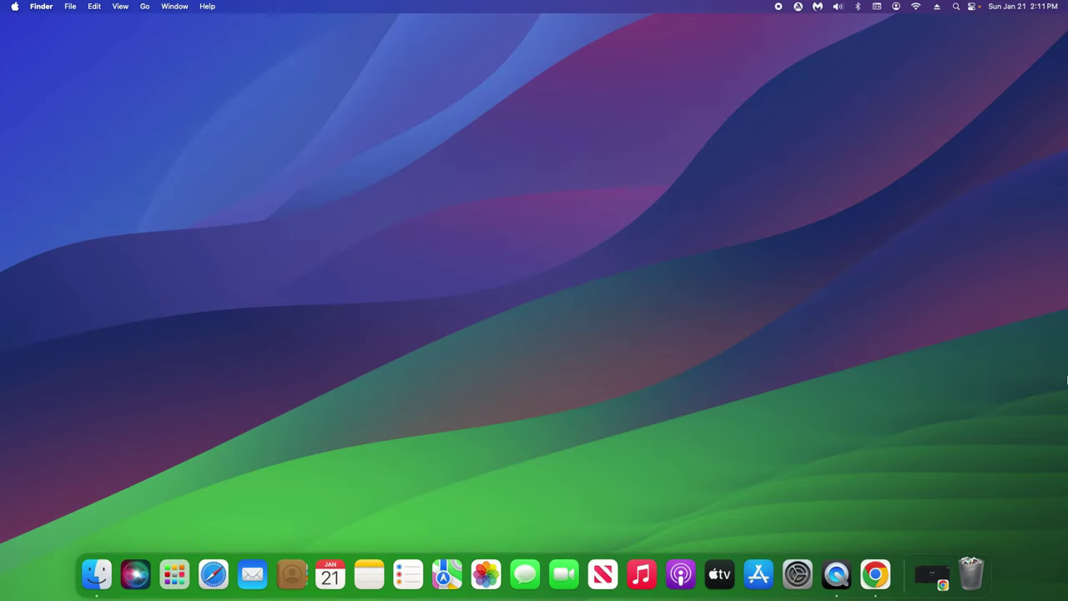
Switch to Google Chrome and check for browser updates on its About Google Chrome page.
{"action": "left_click", "coordinate": [878, 573]}
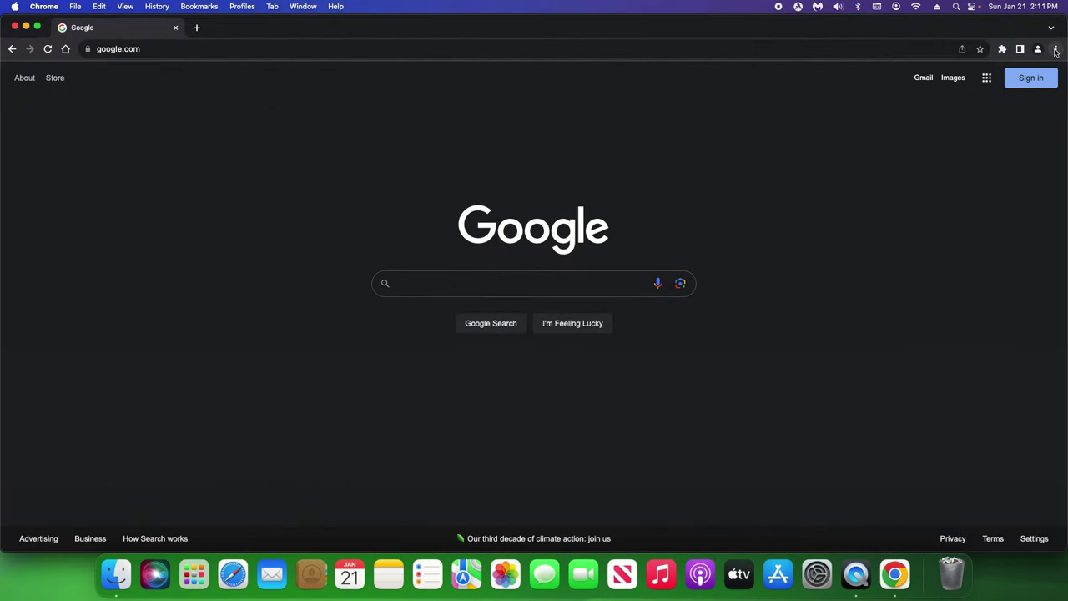
{"action": "left_click", "coordinate": [1056, 51]}
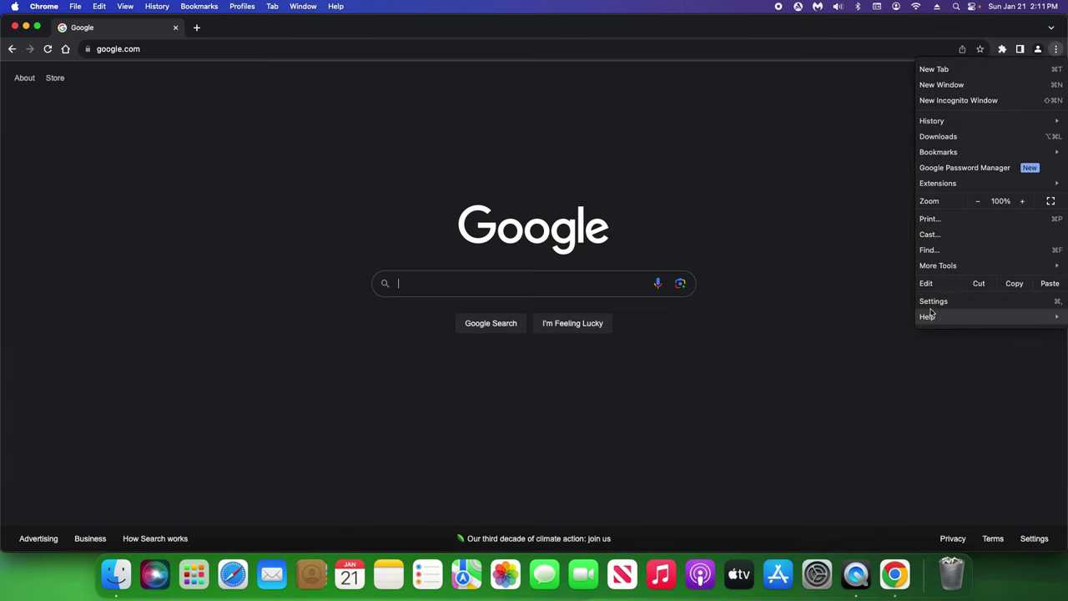
{"action": "mouse_move", "coordinate": [930, 318]}
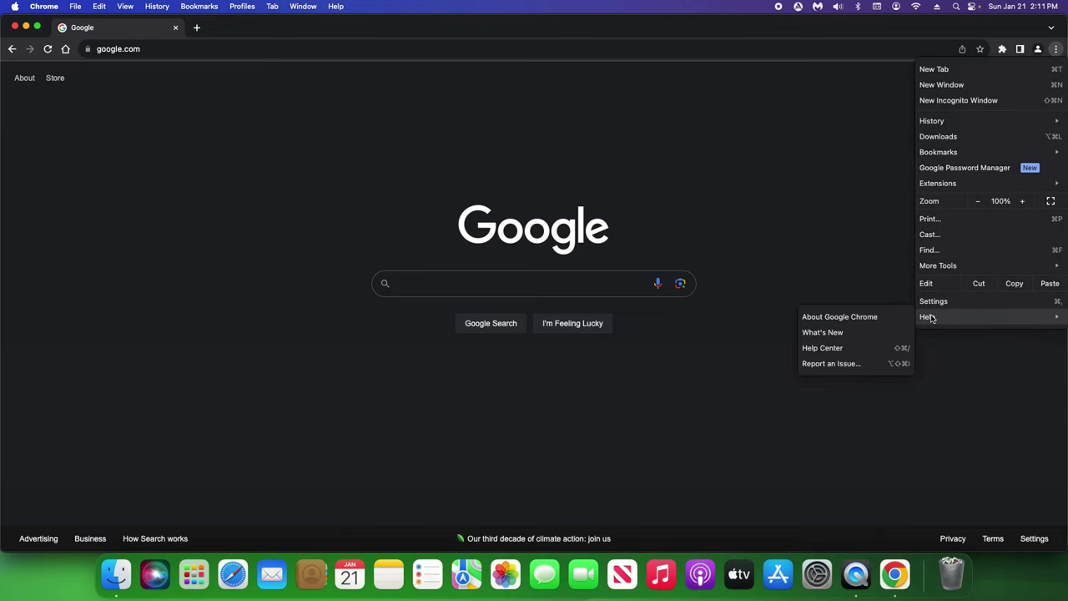
{"action": "left_click", "coordinate": [850, 322]}
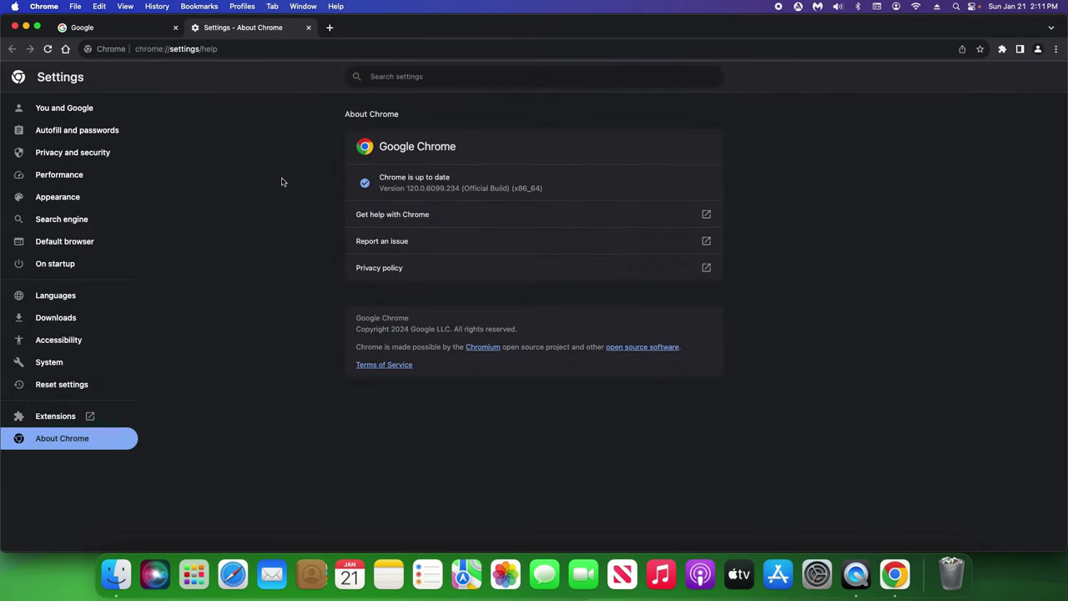
Remove the Save to Pinterest extension from Chrome and turn off the Bitwarden extension.
{"action": "left_click", "coordinate": [1056, 51]}
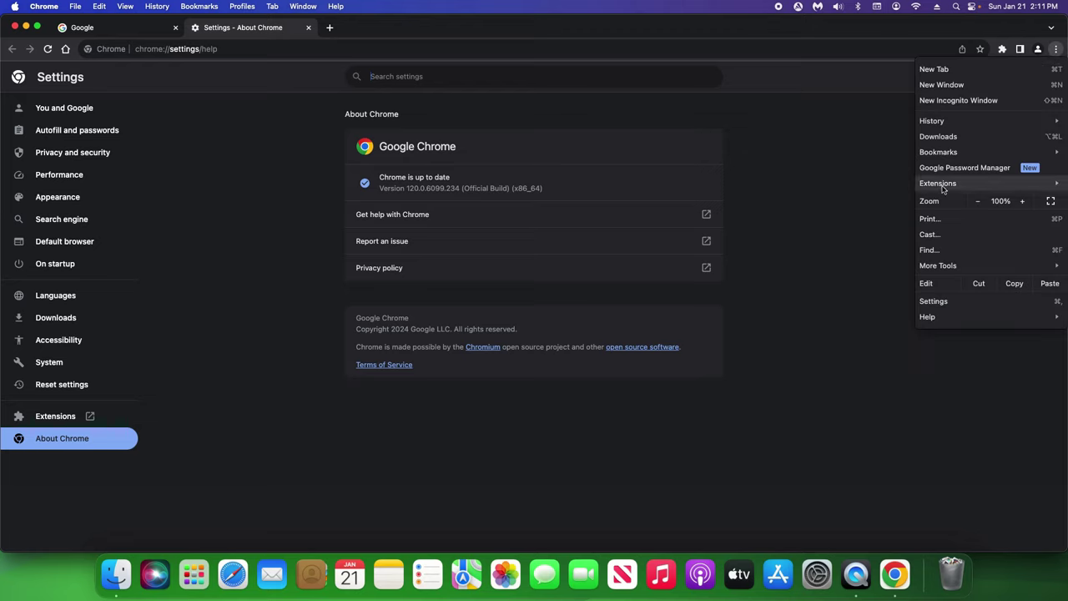
{"action": "mouse_move", "coordinate": [938, 188]}
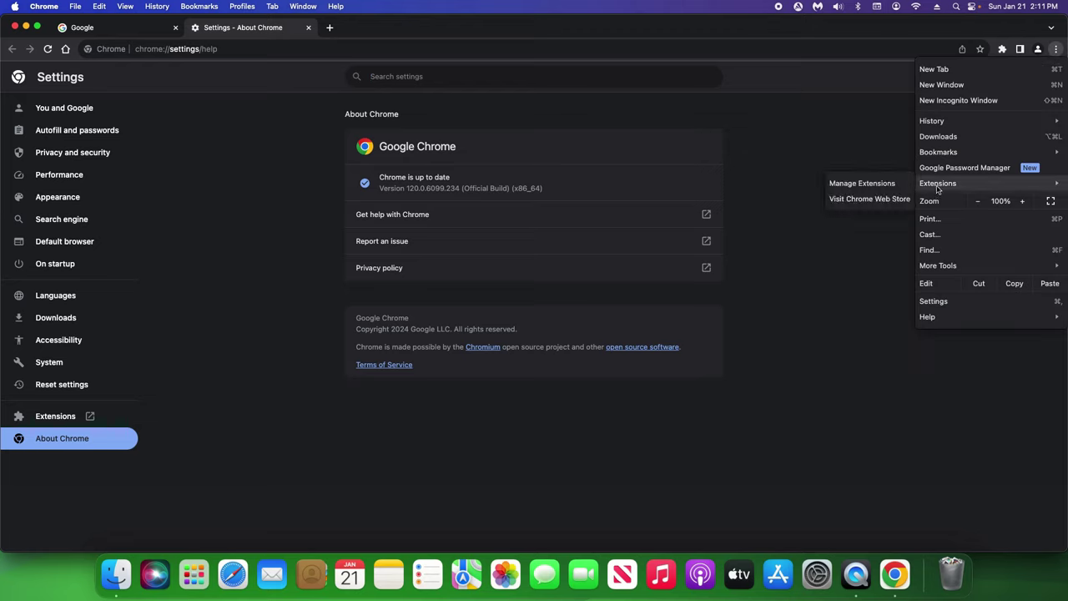
{"action": "left_click", "coordinate": [862, 183]}
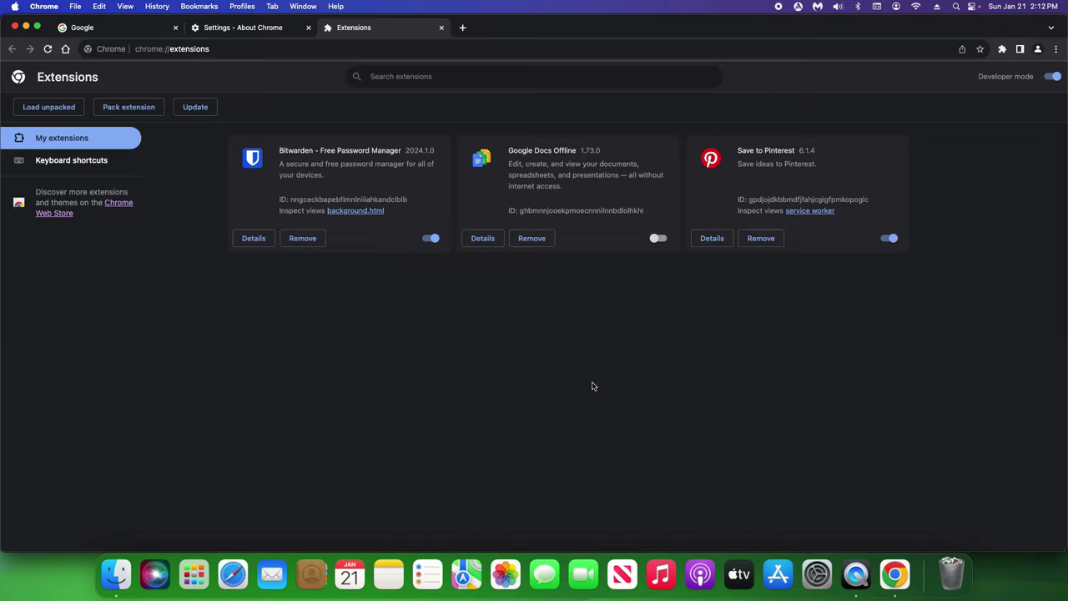
{"action": "left_click", "coordinate": [761, 238]}
{"action": "left_click", "coordinate": [959, 129]}
{"action": "key", "text": "super+w"}
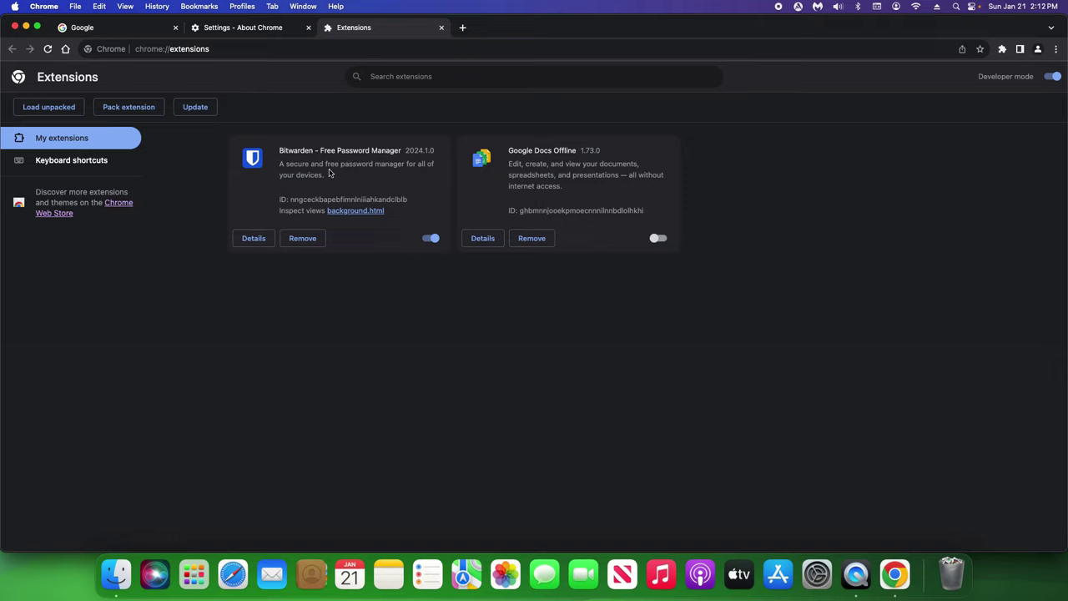
{"action": "left_click_drag", "start_coordinate": [334, 152], "coordinate": [382, 152]}
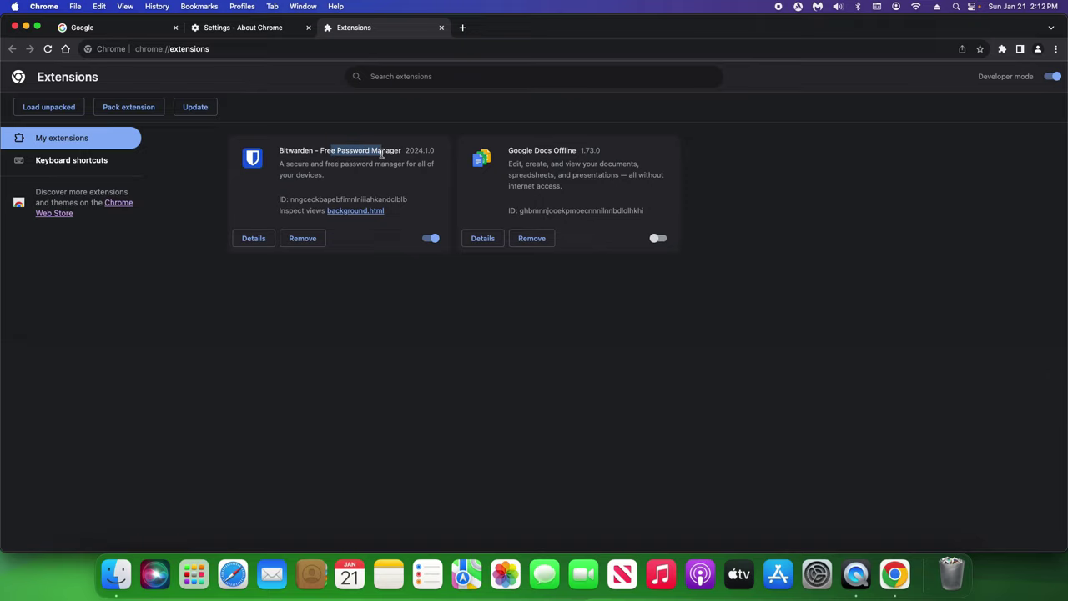
{"action": "left_click", "coordinate": [431, 242]}
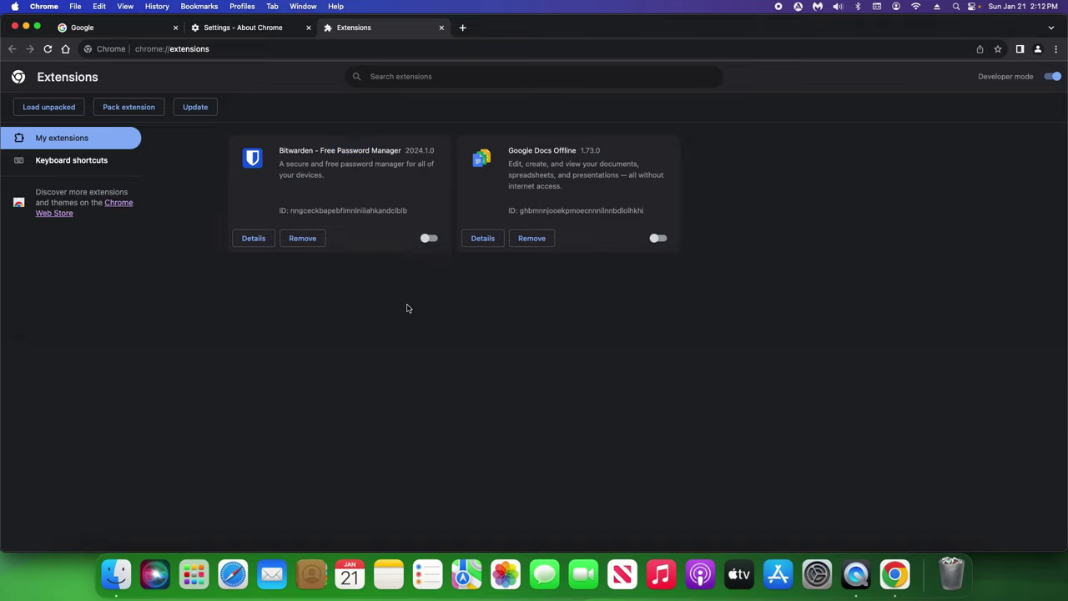
Search Chrome's settings for "home" and check the home button option and its page address.
{"action": "left_click", "coordinate": [1056, 50]}
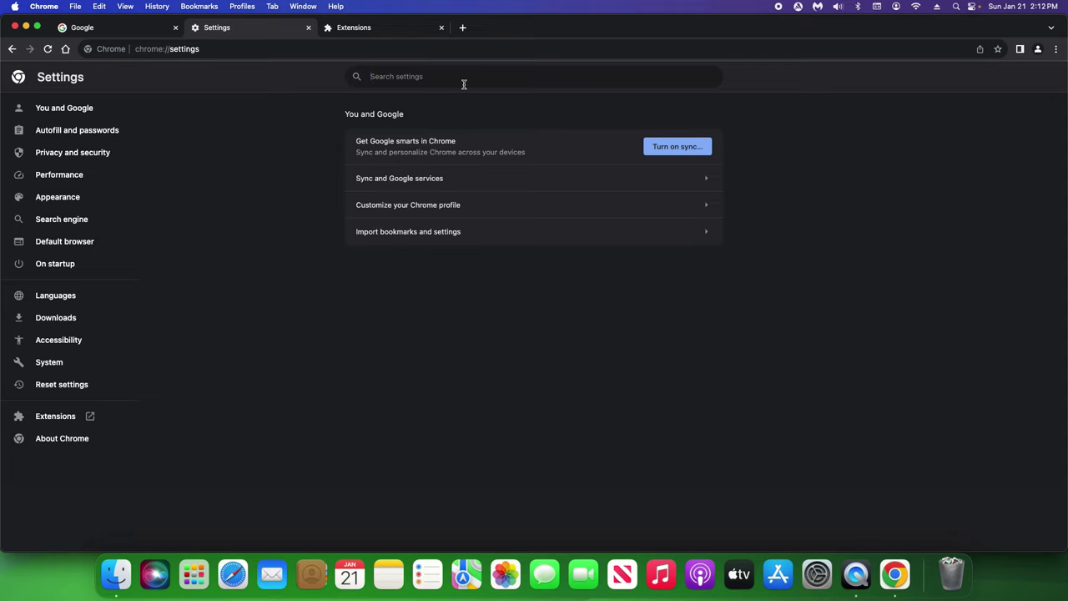
{"action": "left_click", "coordinate": [464, 84]}
{"action": "type", "text": "home"}
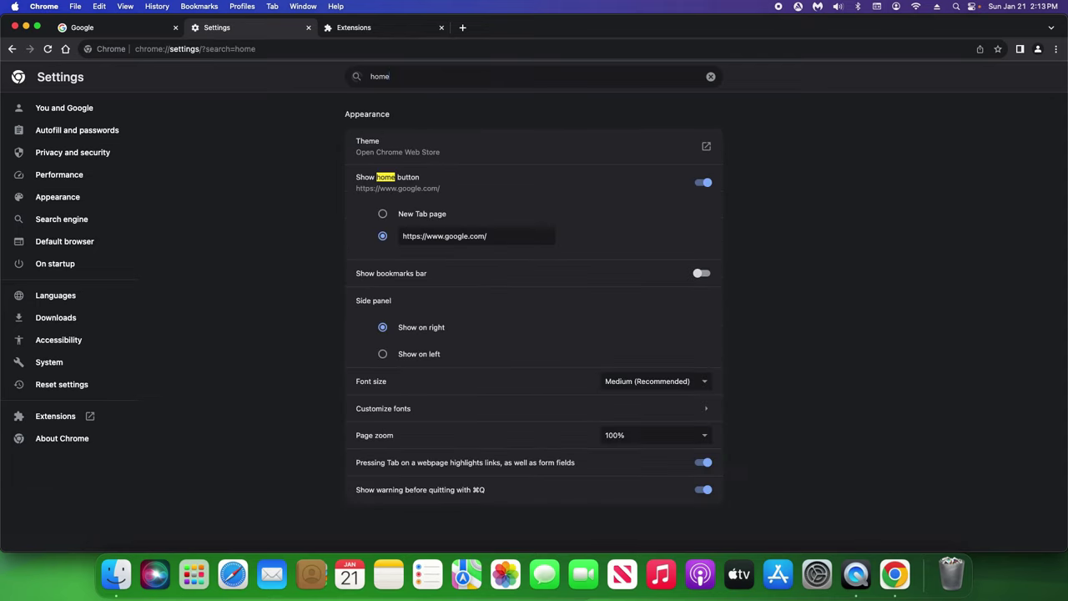
{"action": "left_click", "coordinate": [705, 183]}
{"action": "left_click", "coordinate": [706, 183]}
{"action": "left_click_drag", "start_coordinate": [515, 237], "coordinate": [399, 239]}
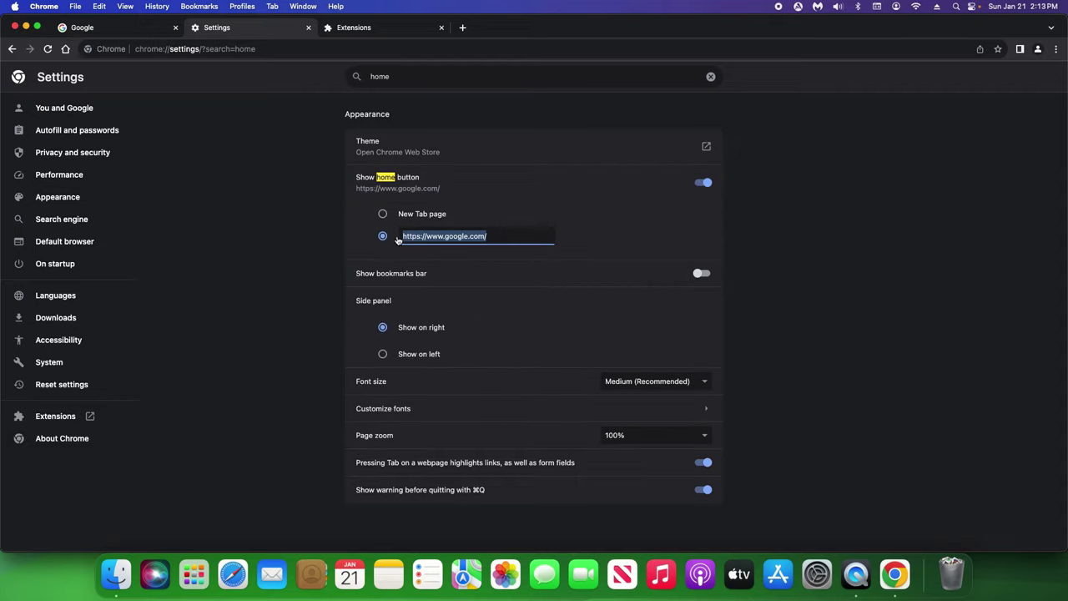
{"action": "left_click", "coordinate": [501, 238]}
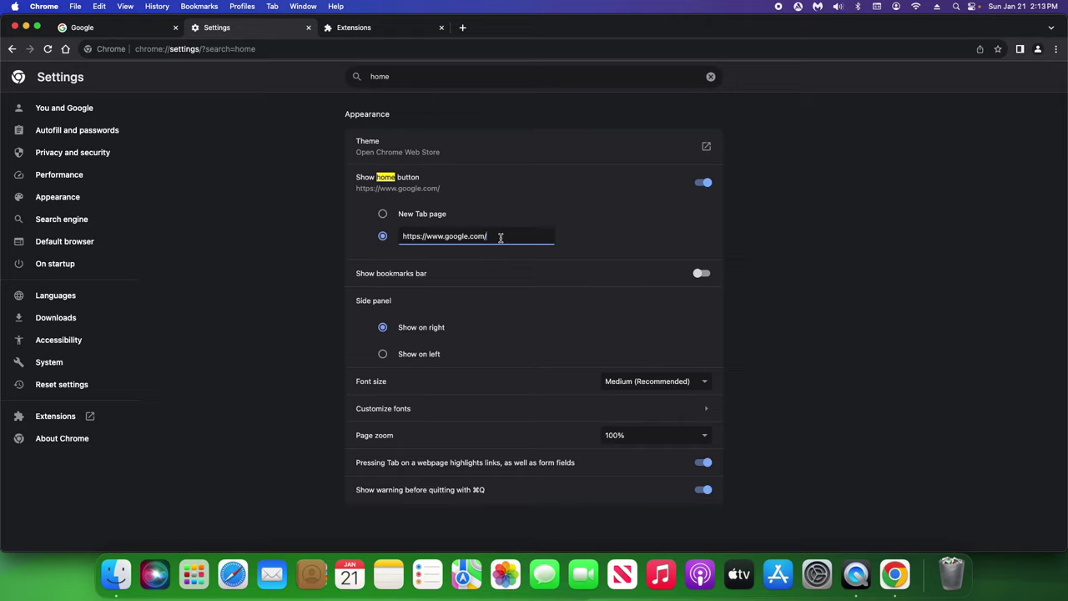
Search the settings for "search engine" and review the choices for the address bar's search engine.
{"action": "double_click", "coordinate": [382, 76]}
{"action": "type", "text": "search engine"}
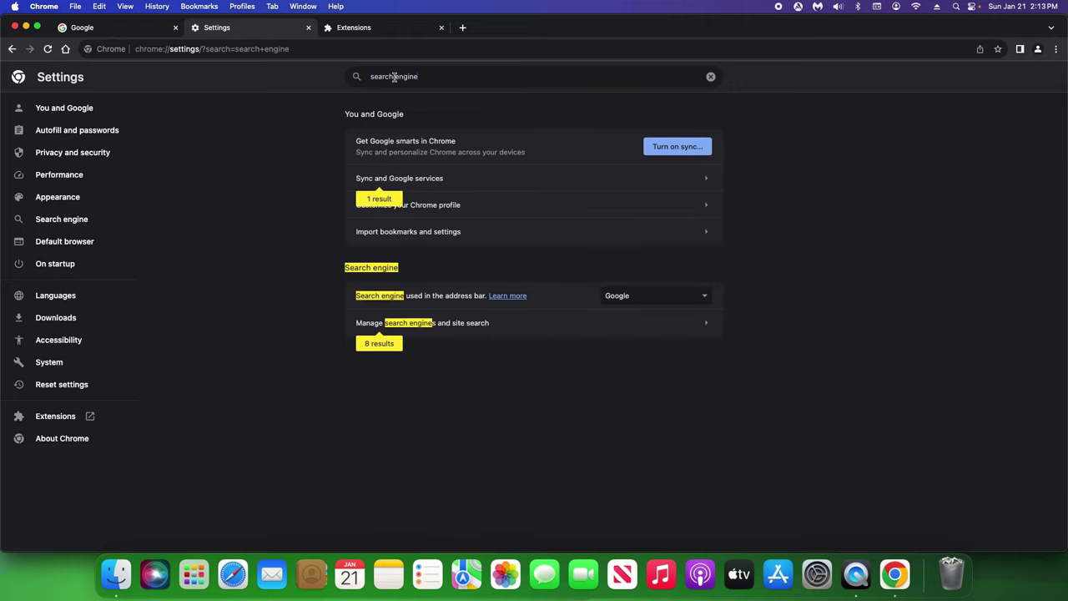
{"action": "left_click", "coordinate": [634, 297]}
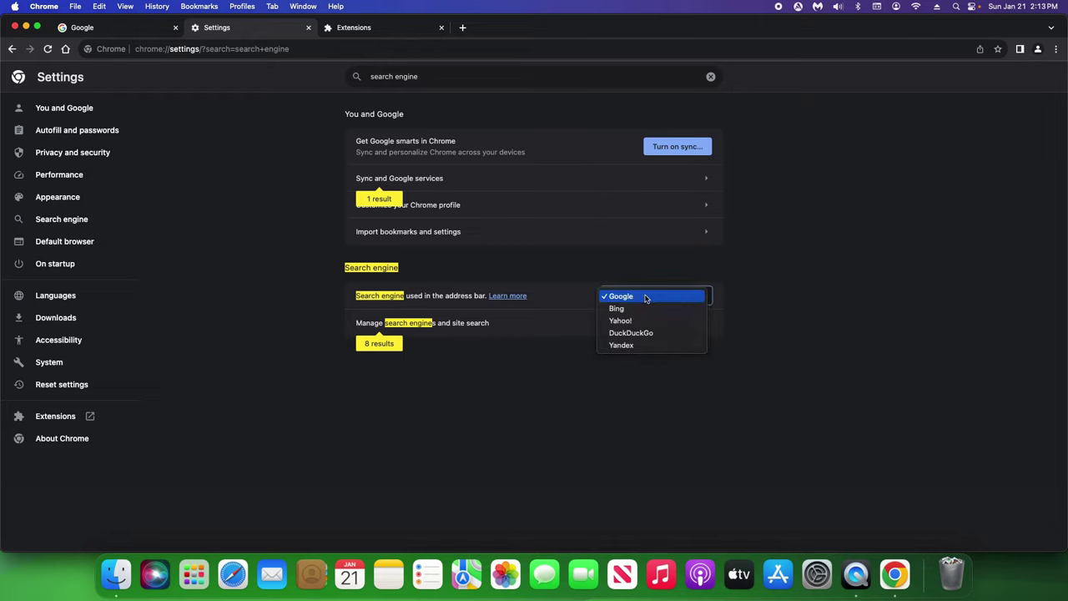
{"action": "left_click", "coordinate": [749, 298]}
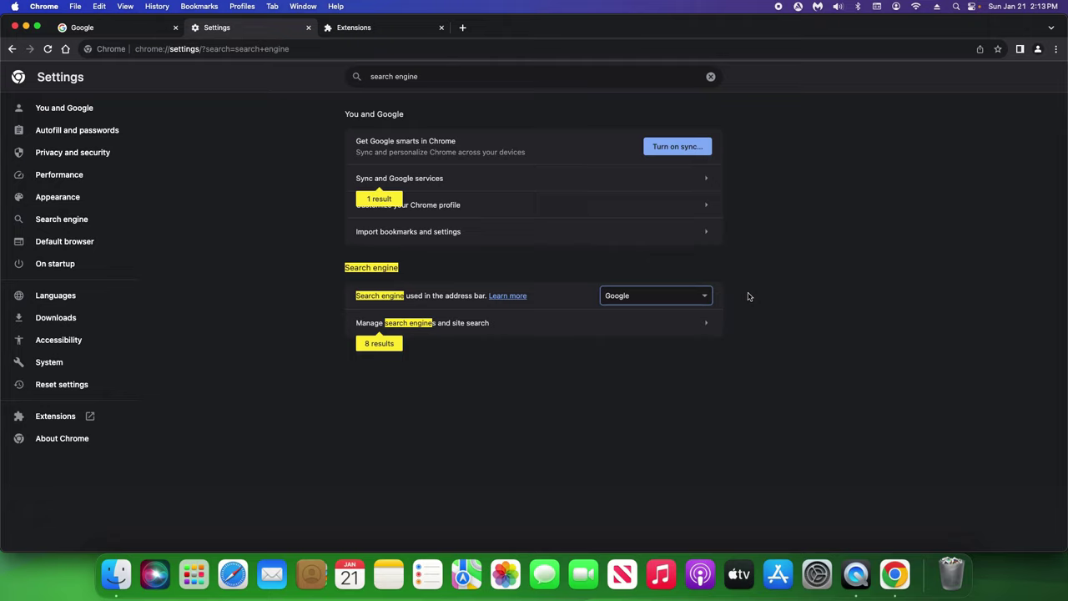
Search the settings for "startup" and check the options of the page that opens on startup.
{"action": "left_click", "coordinate": [420, 76]}
{"action": "key", "text": "super+a"}
{"action": "type", "text": "startup"}
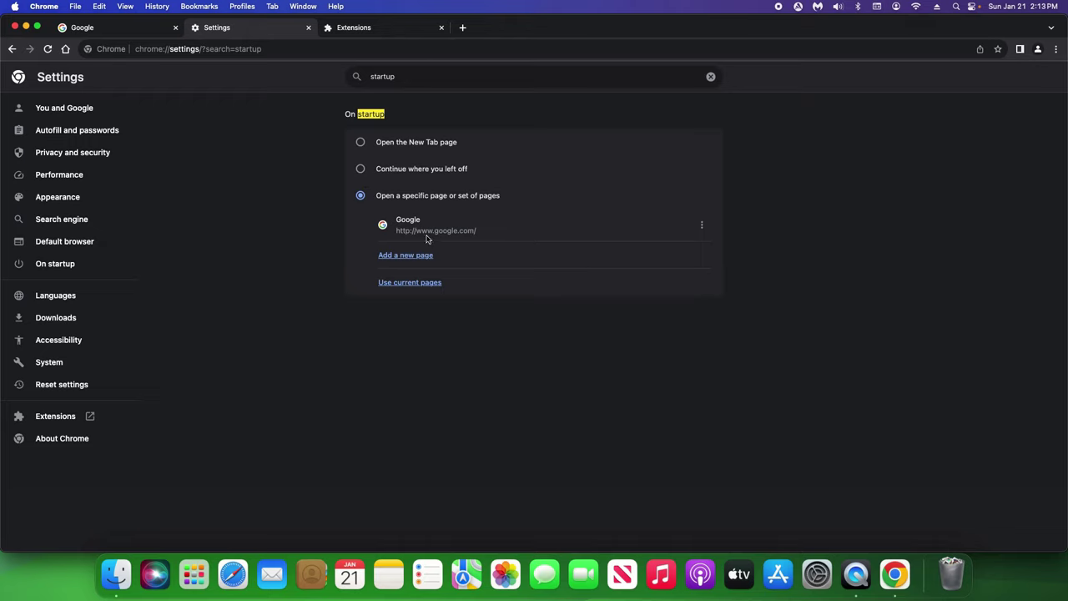
{"action": "left_click", "coordinate": [702, 225]}
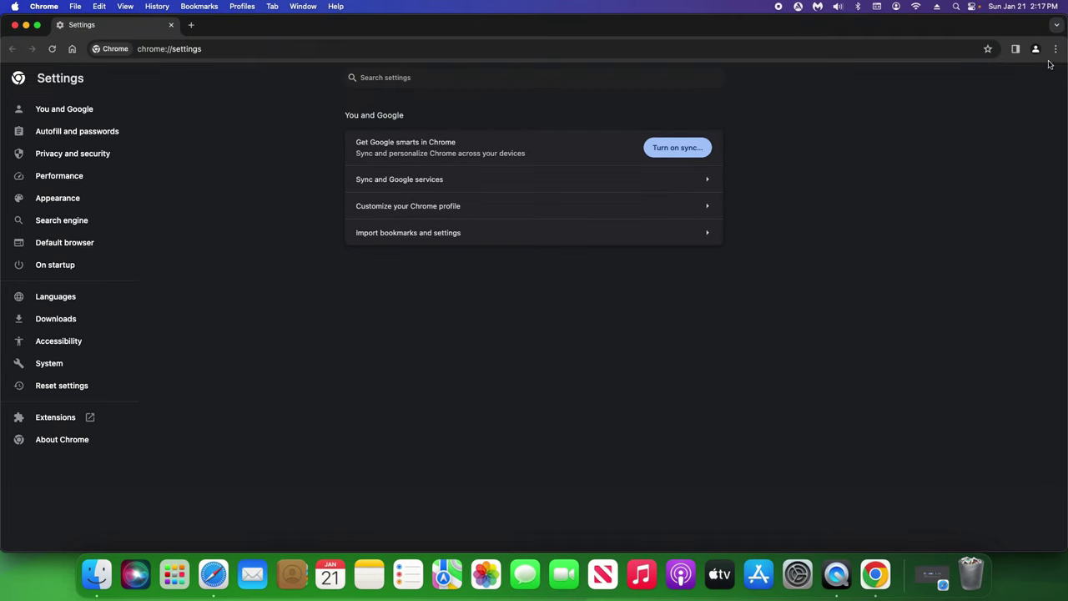
Open Chrome's advanced Clear browsing data options and review the time range and the selected data types.
{"action": "left_click", "coordinate": [1055, 49]}
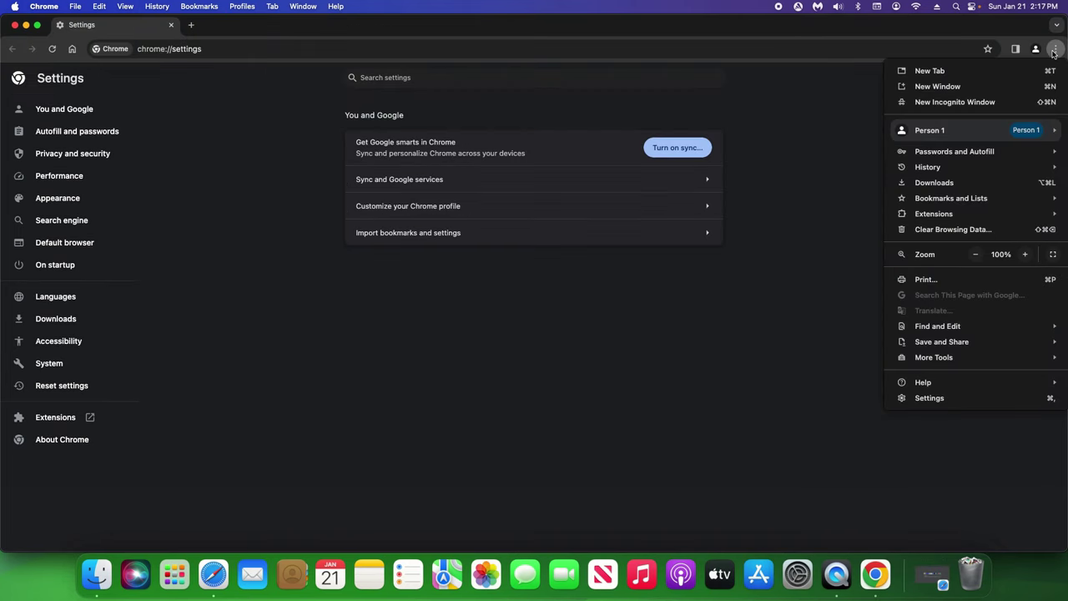
{"action": "left_click", "coordinate": [936, 232]}
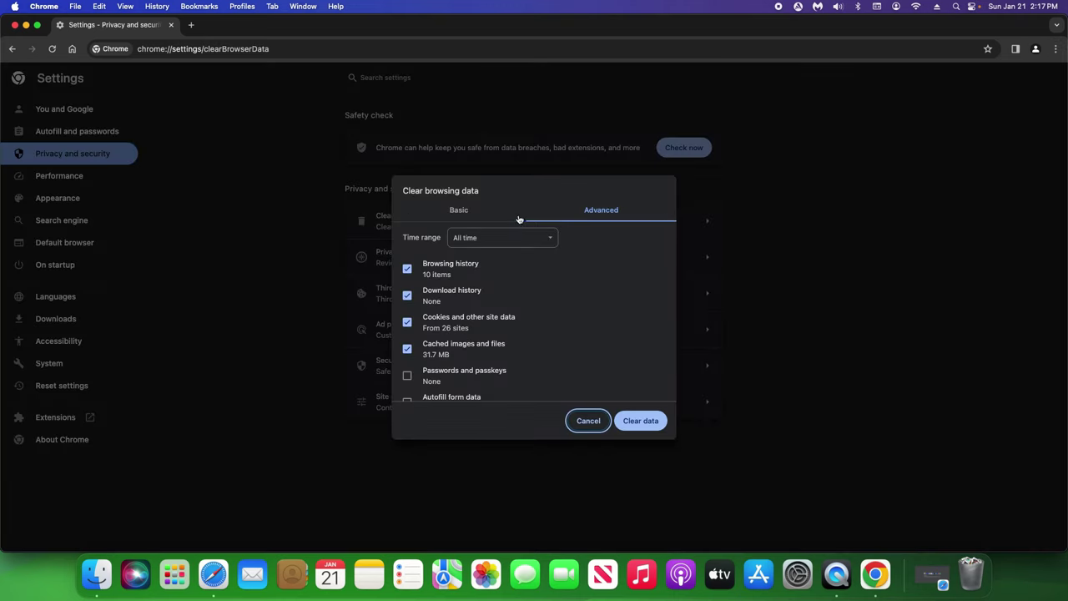
{"action": "left_click", "coordinate": [465, 238]}
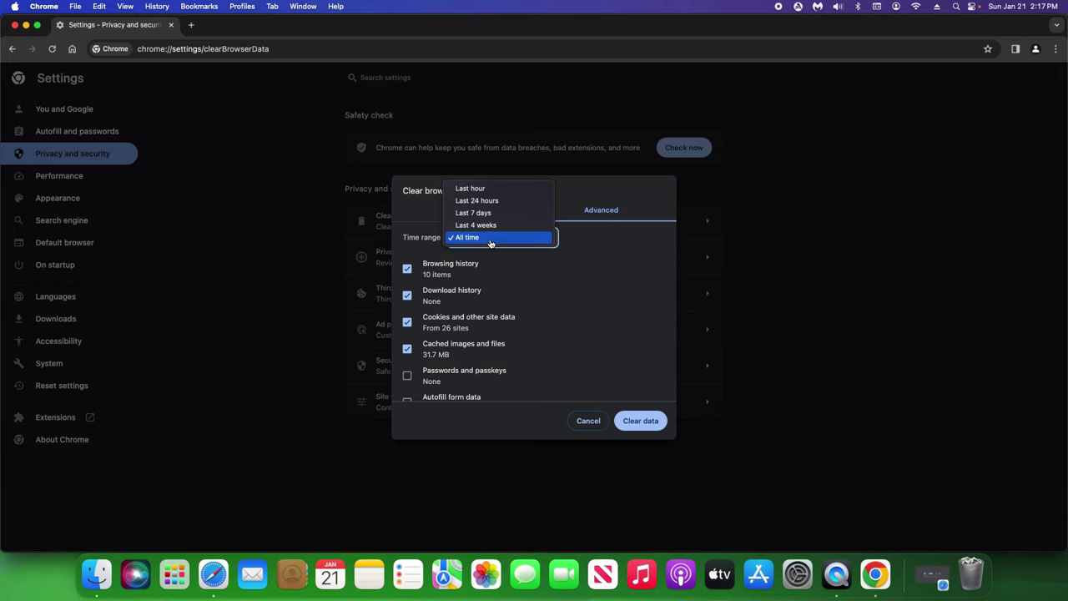
{"action": "left_click", "coordinate": [415, 221]}
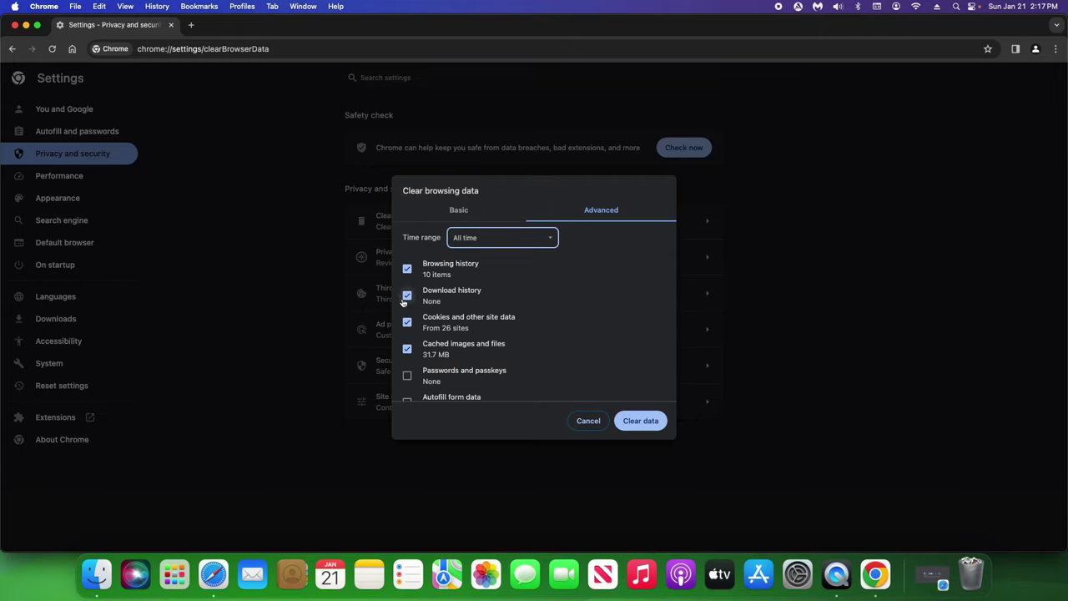
{"action": "scroll", "coordinate": [447, 324], "scroll_direction": "down", "scroll_amount": 3}
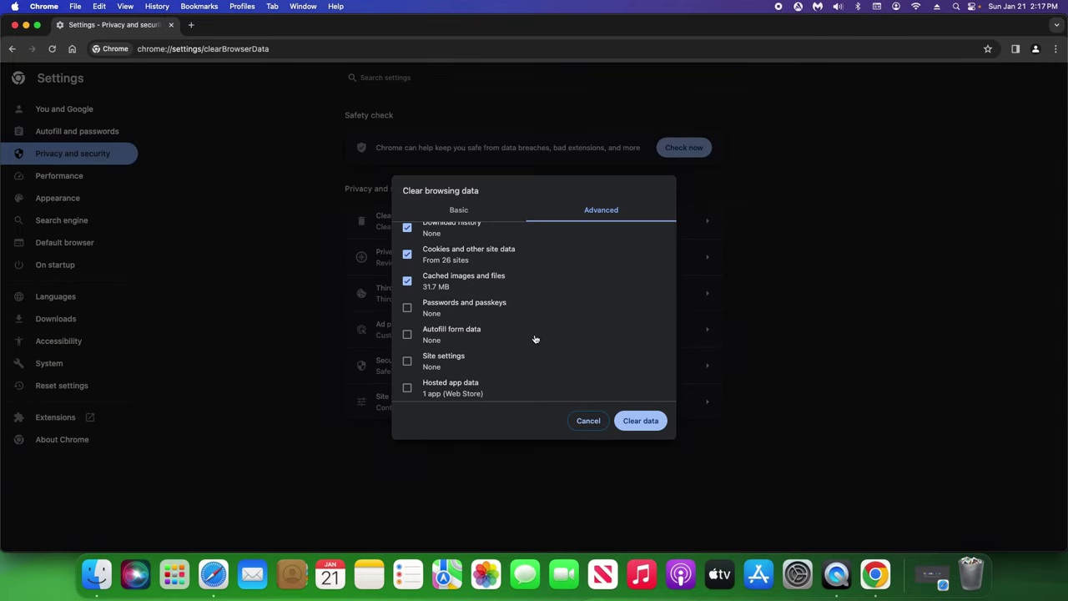
{"action": "scroll", "coordinate": [535, 339], "scroll_direction": "up", "scroll_amount": 3}
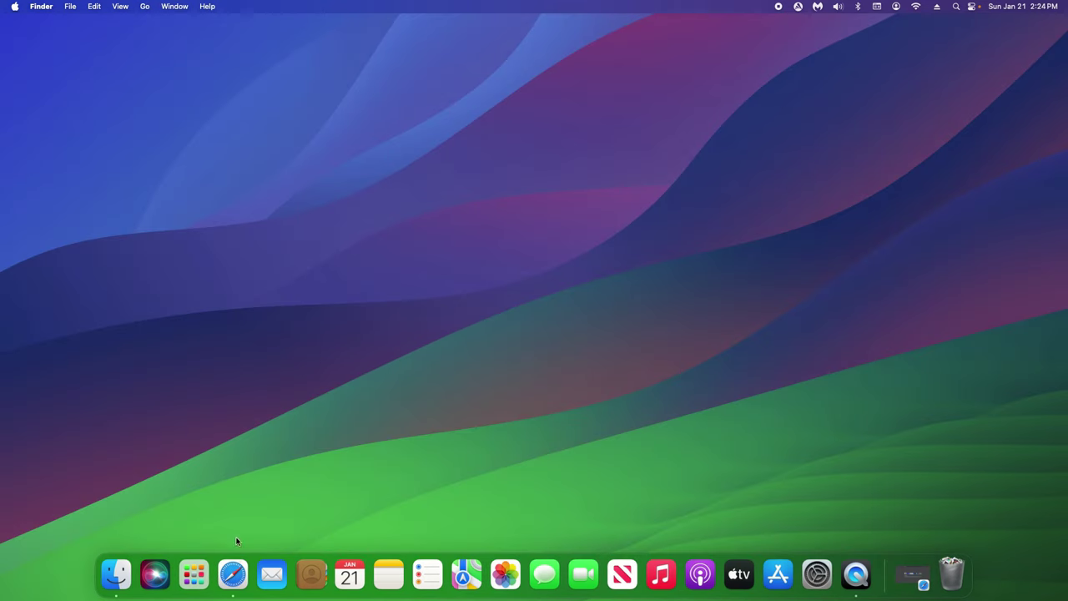
Switch to Safari and open the Extensions section of its settings.
{"action": "left_click", "coordinate": [235, 571]}
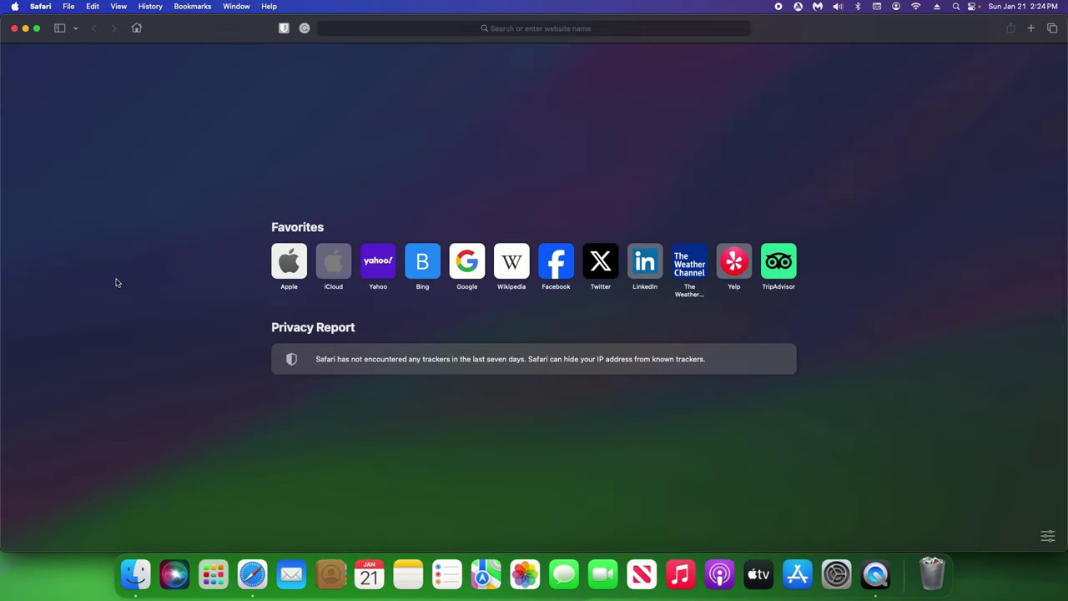
{"action": "left_click", "coordinate": [40, 7]}
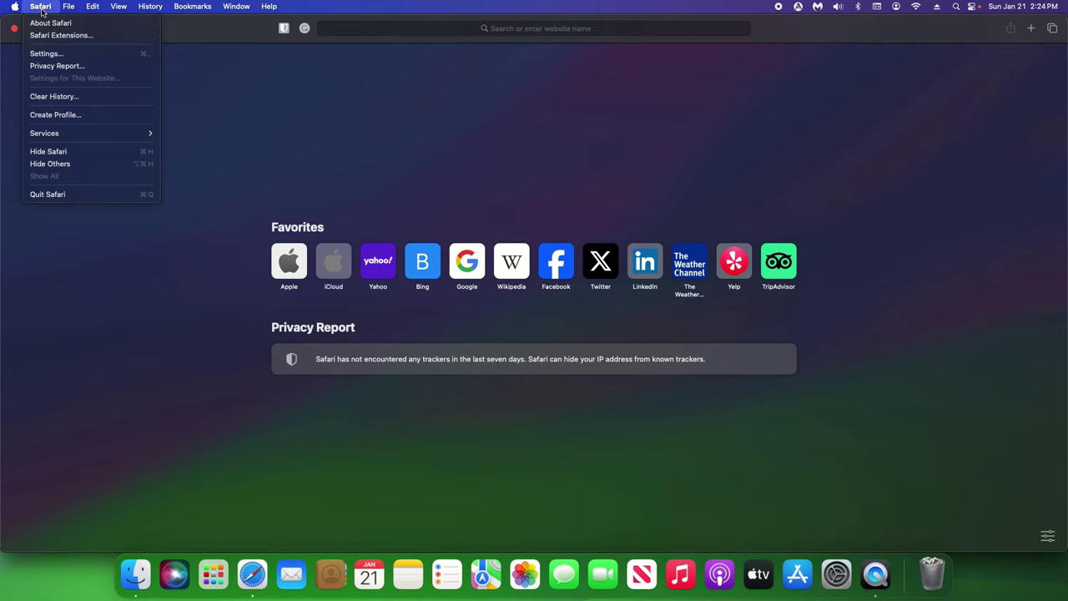
{"action": "left_click", "coordinate": [44, 54]}
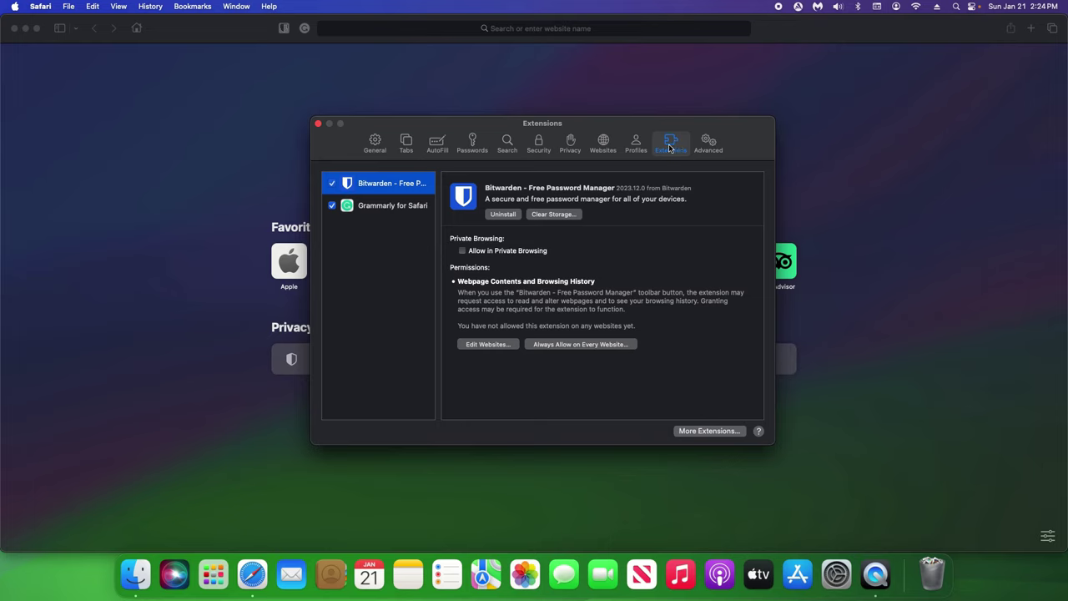
Turn off the Grammarly for Safari extension and uninstall it by moving its application to the Trash in Finder.
{"action": "left_click", "coordinate": [368, 207]}
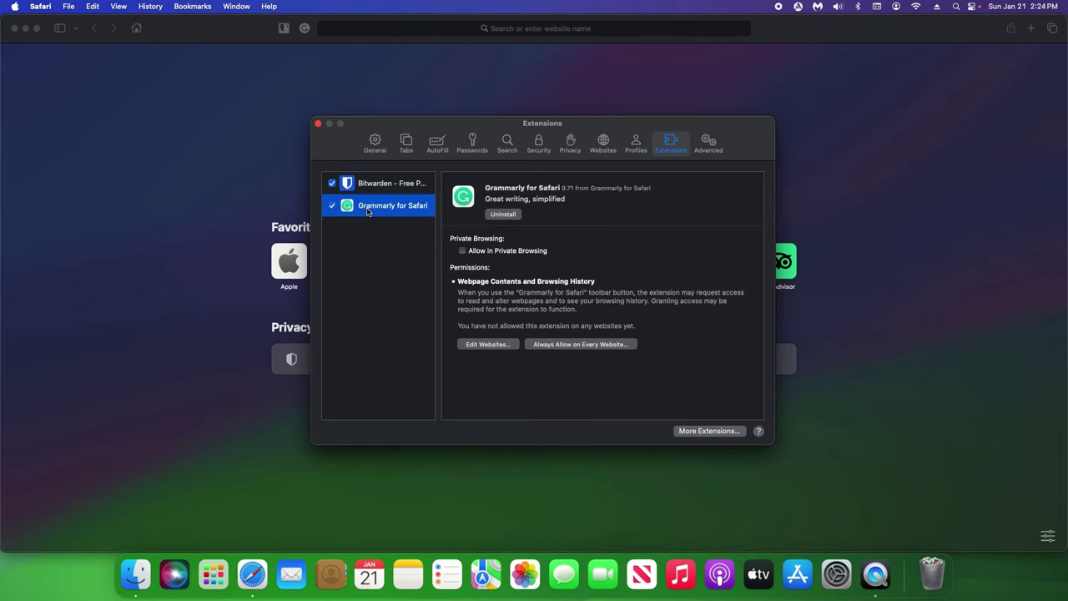
{"action": "left_click", "coordinate": [332, 206]}
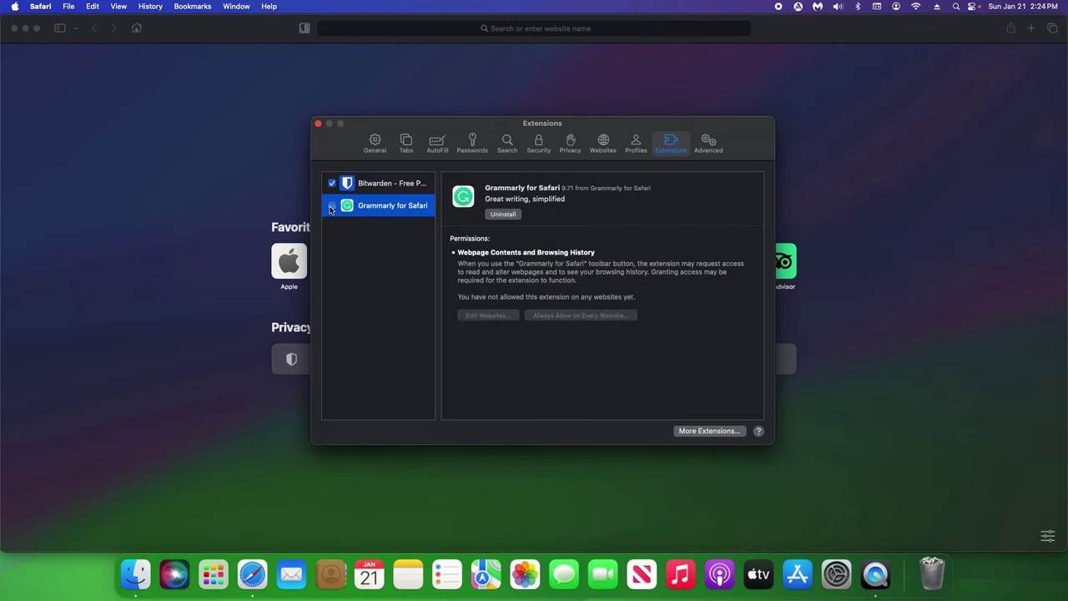
{"action": "left_click", "coordinate": [504, 215]}
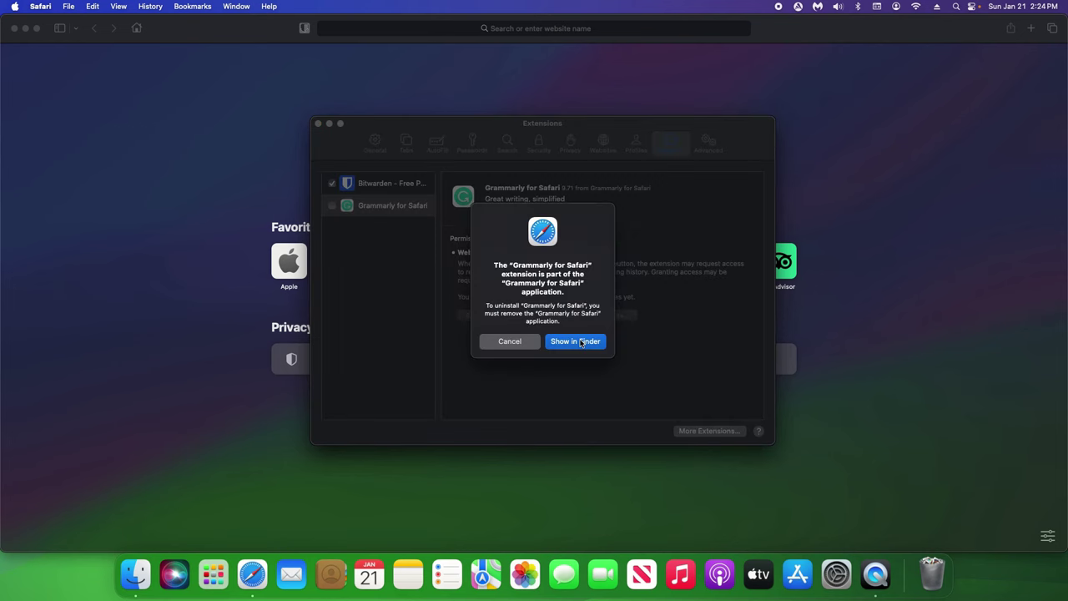
{"action": "left_click", "coordinate": [576, 341]}
{"action": "left_click_drag", "start_coordinate": [645, 138], "coordinate": [950, 573]}
{"action": "left_click", "coordinate": [523, 103]}
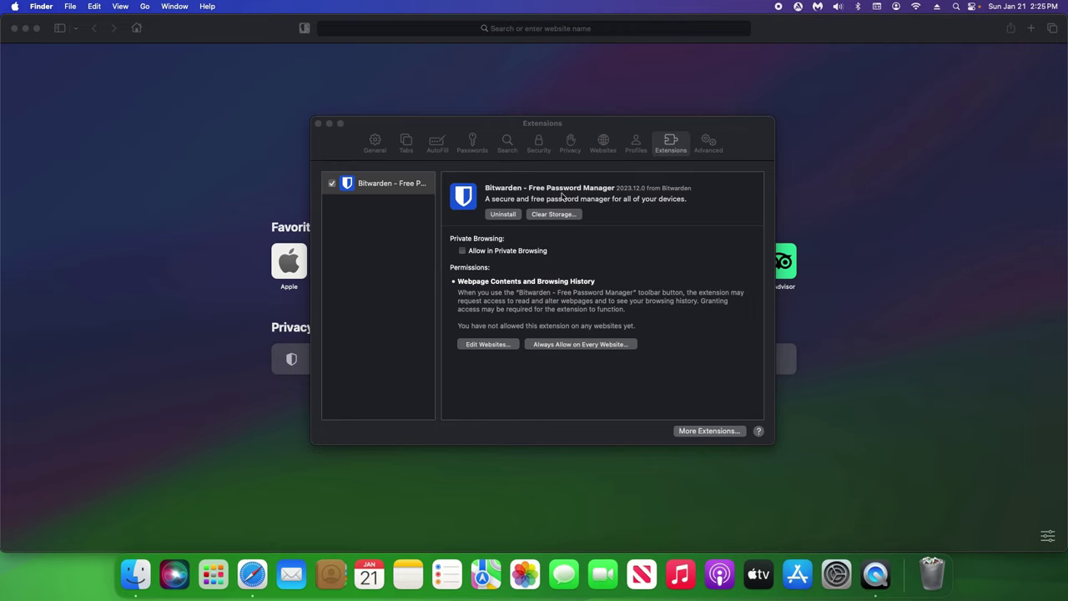
Turn off the Bitwarden extension in Safari.
{"action": "left_click", "coordinate": [332, 185]}
{"action": "left_click", "coordinate": [332, 184]}
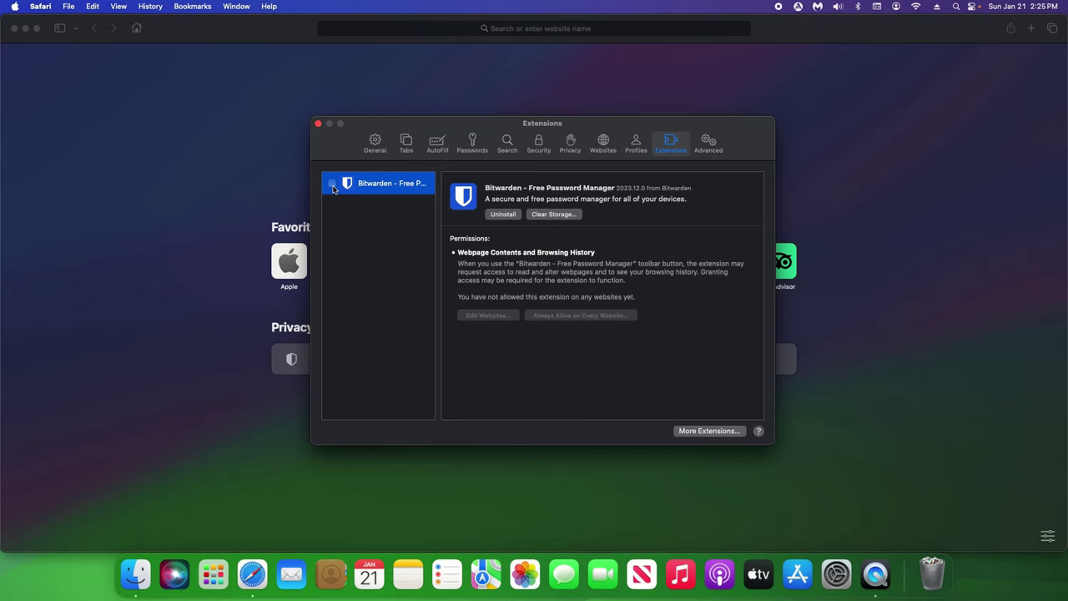
Review Safari's default search engine options and the homepage address in its settings, and close the settings window.
{"action": "left_click", "coordinate": [507, 144]}
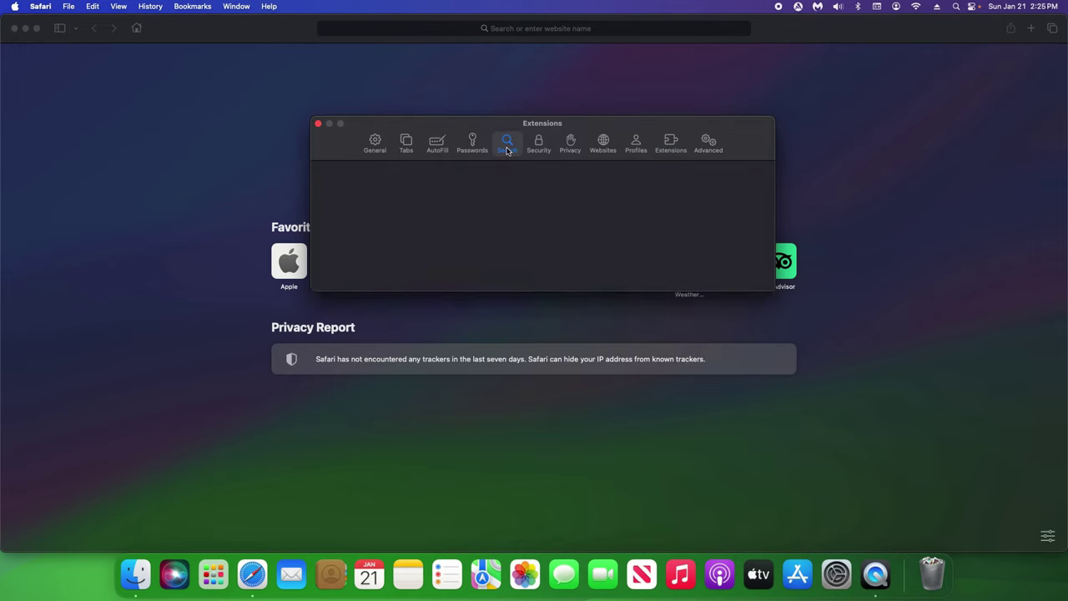
{"action": "left_click", "coordinate": [565, 177]}
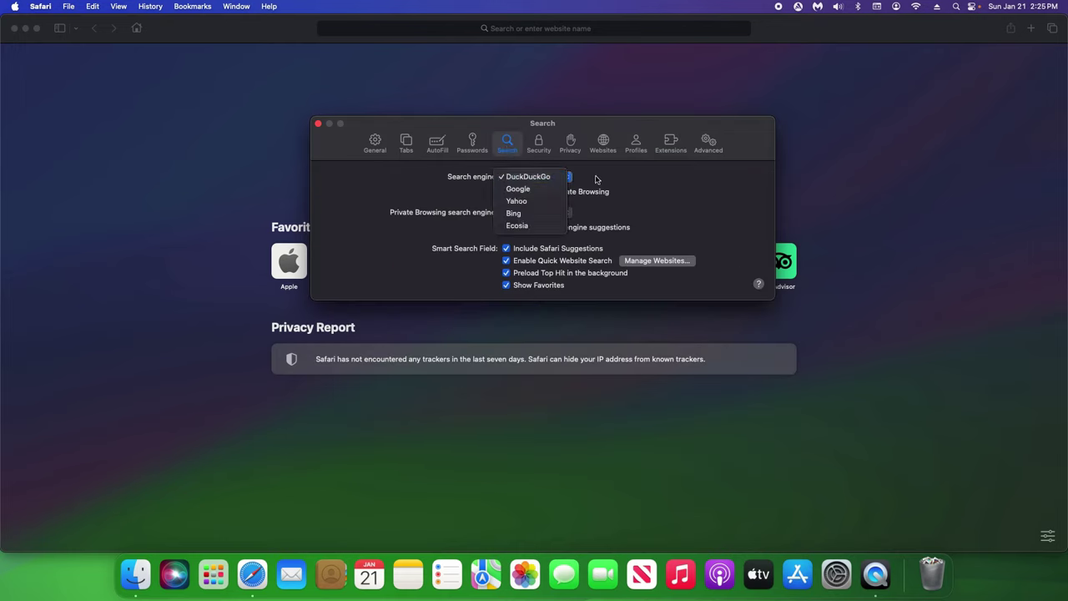
{"action": "left_click", "coordinate": [596, 179]}
{"action": "left_click", "coordinate": [374, 141]}
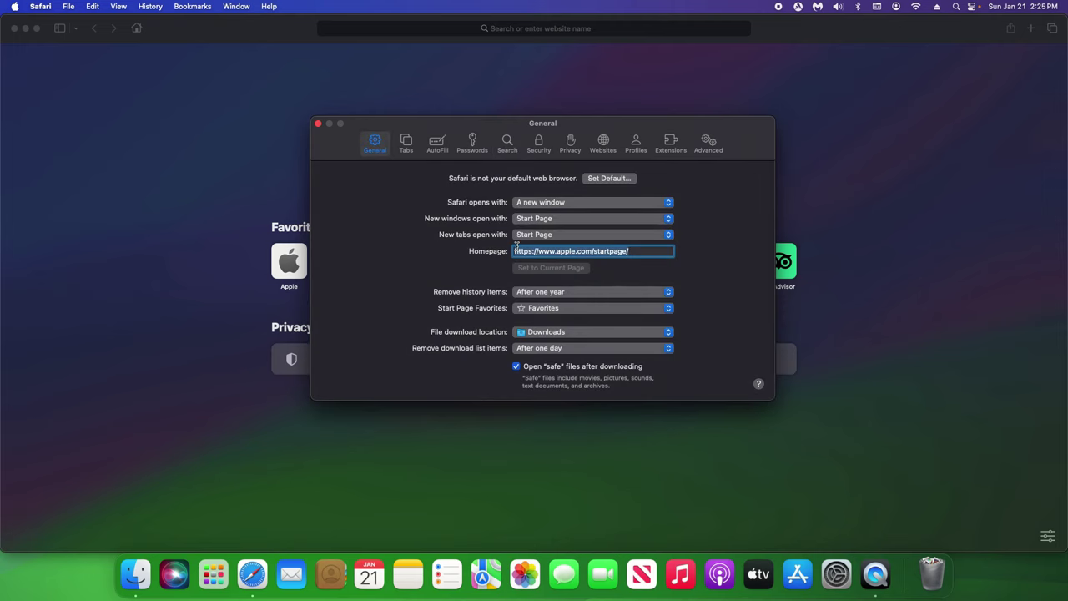
{"action": "left_click", "coordinate": [636, 252]}
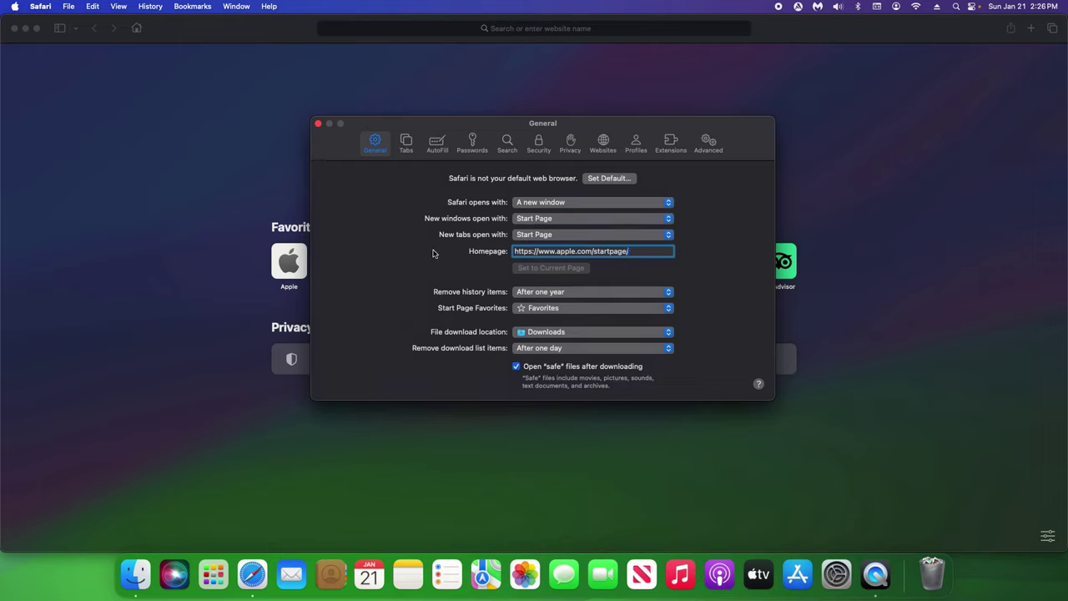
{"action": "left_click", "coordinate": [318, 124]}
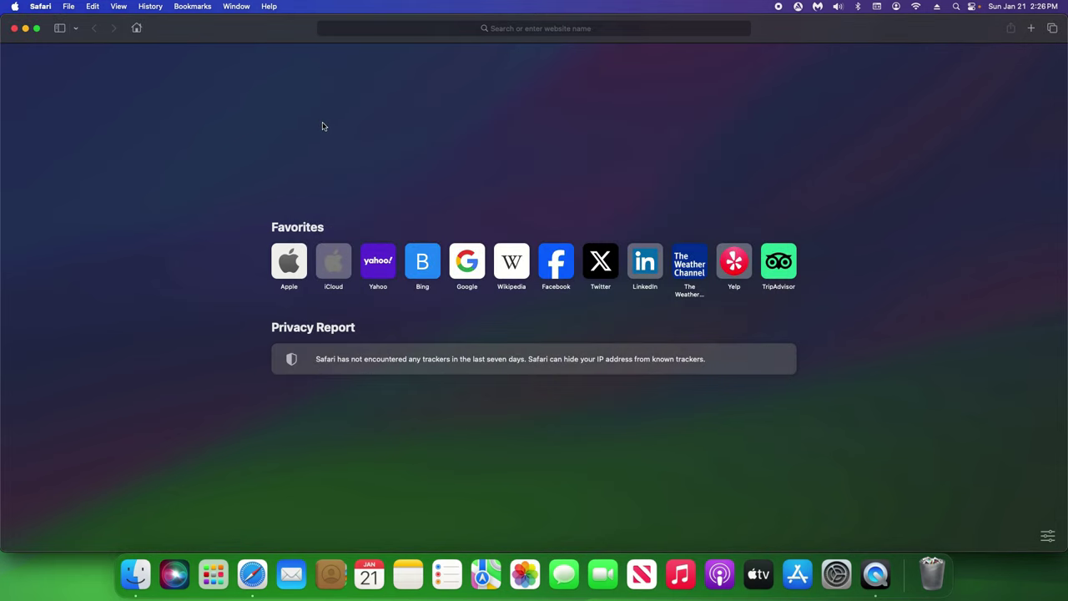
Clear all browsing history in Safari, including the related cookies and website data.
{"action": "left_click", "coordinate": [151, 6]}
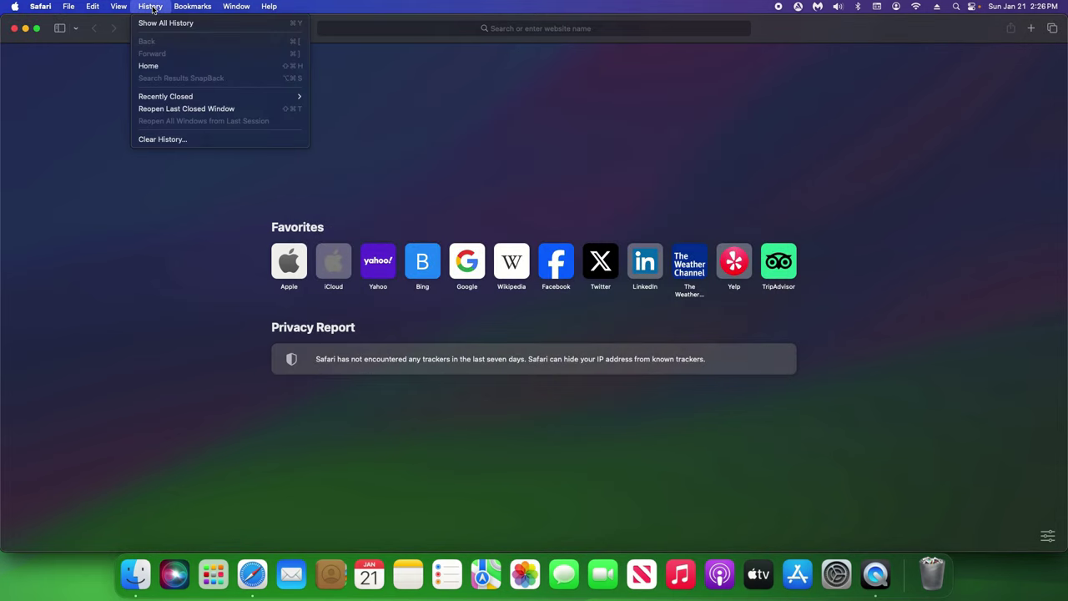
{"action": "left_click", "coordinate": [169, 140]}
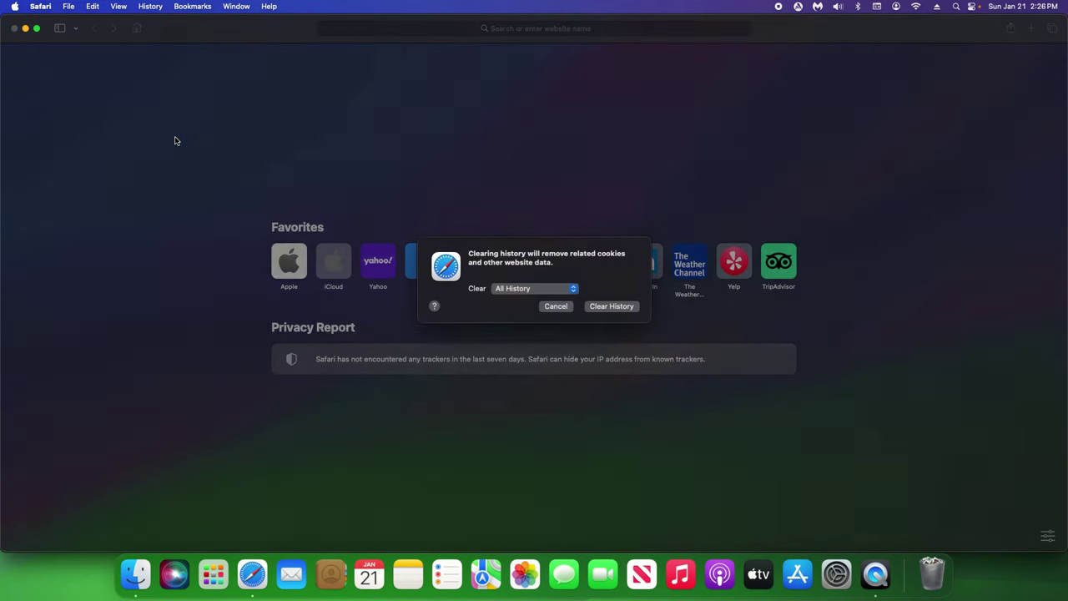
{"action": "left_click", "coordinate": [607, 310]}
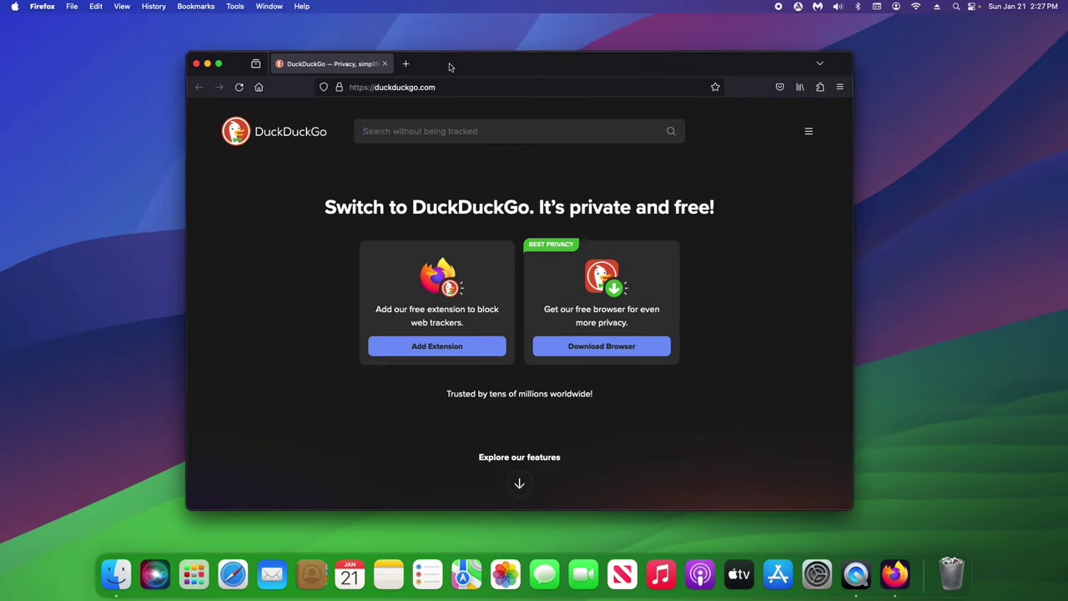
Switch to Firefox, check its version information for updates, and restart the browser to apply the update.
{"action": "left_click_drag", "start_coordinate": [449, 66], "coordinate": [458, 56]}
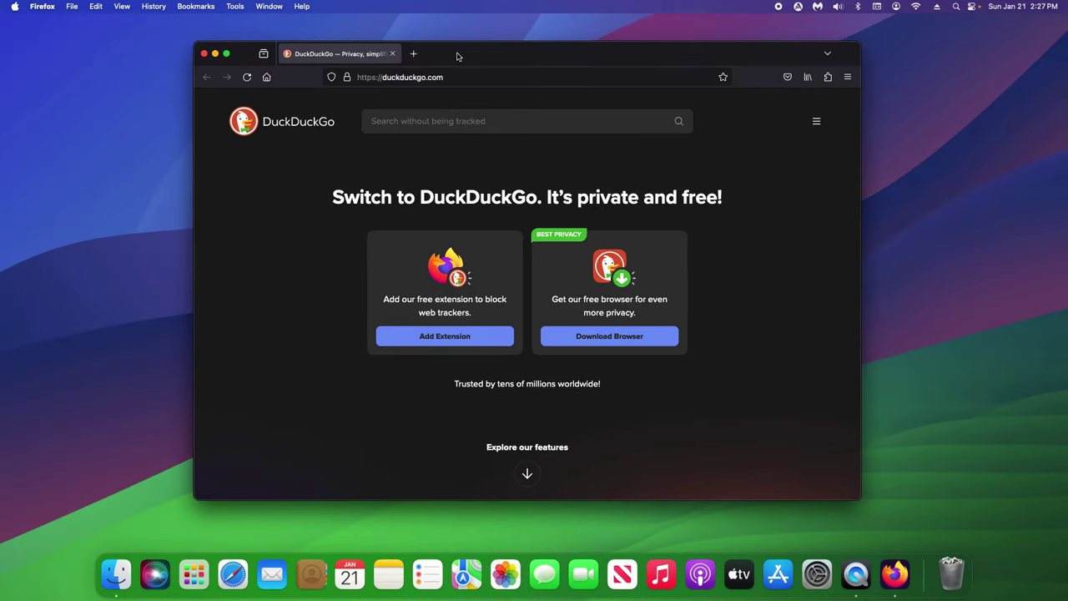
{"action": "left_click", "coordinate": [40, 7]}
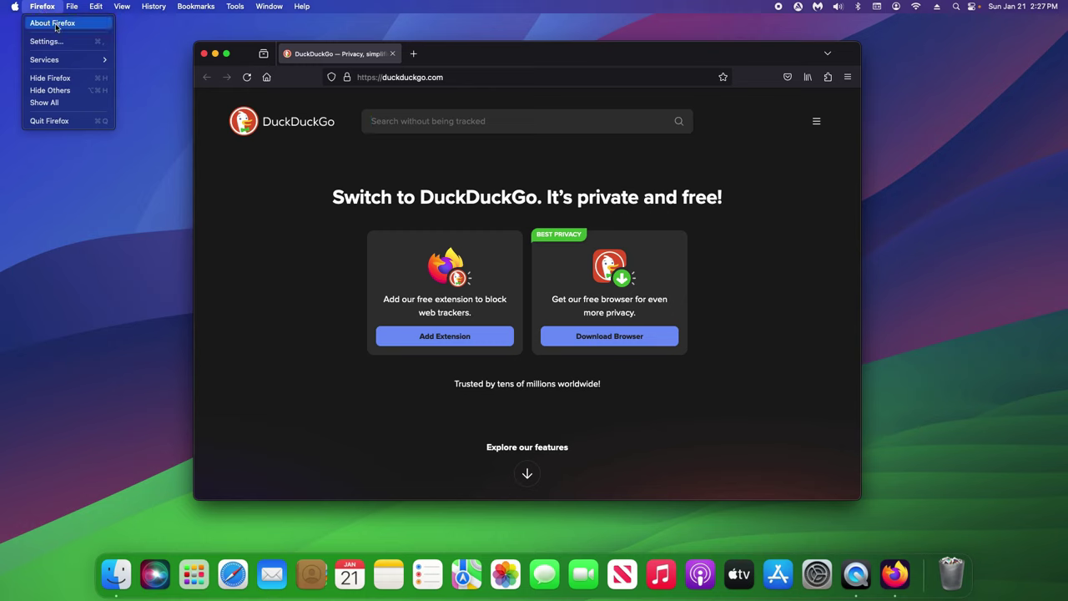
{"action": "left_click", "coordinate": [55, 25]}
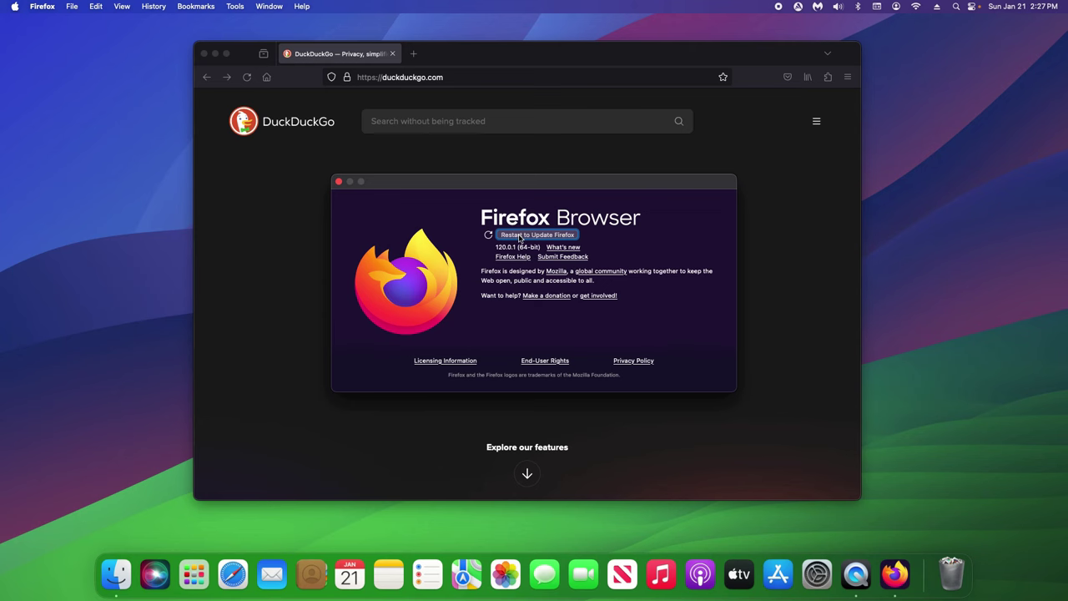
{"action": "left_click", "coordinate": [519, 236]}
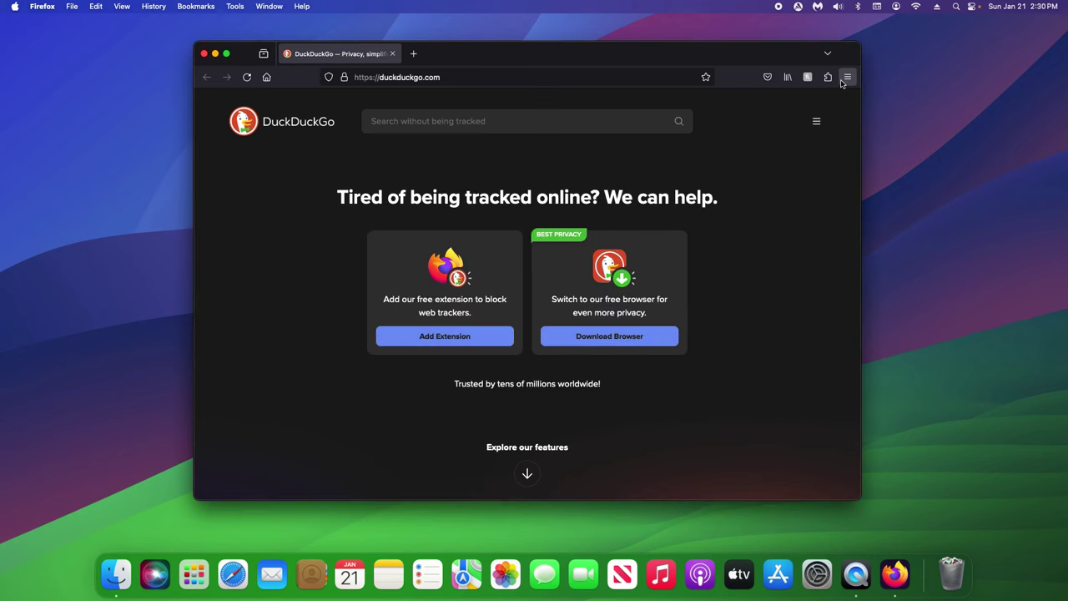
Remove the Honey extension from Firefox and disable the Bitwarden extension.
{"action": "left_click", "coordinate": [846, 77]}
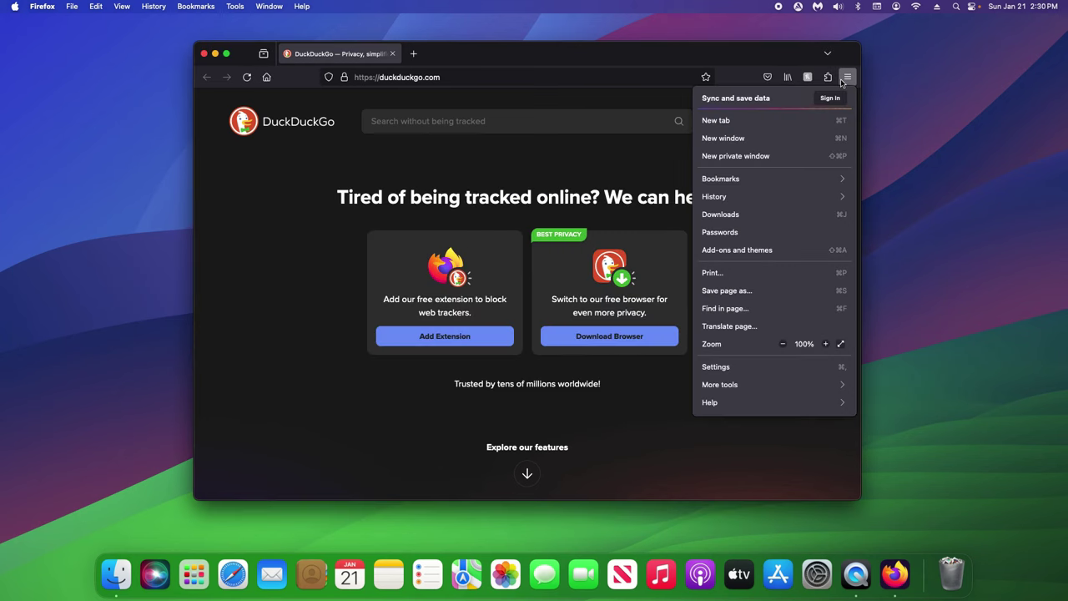
{"action": "left_click", "coordinate": [723, 253]}
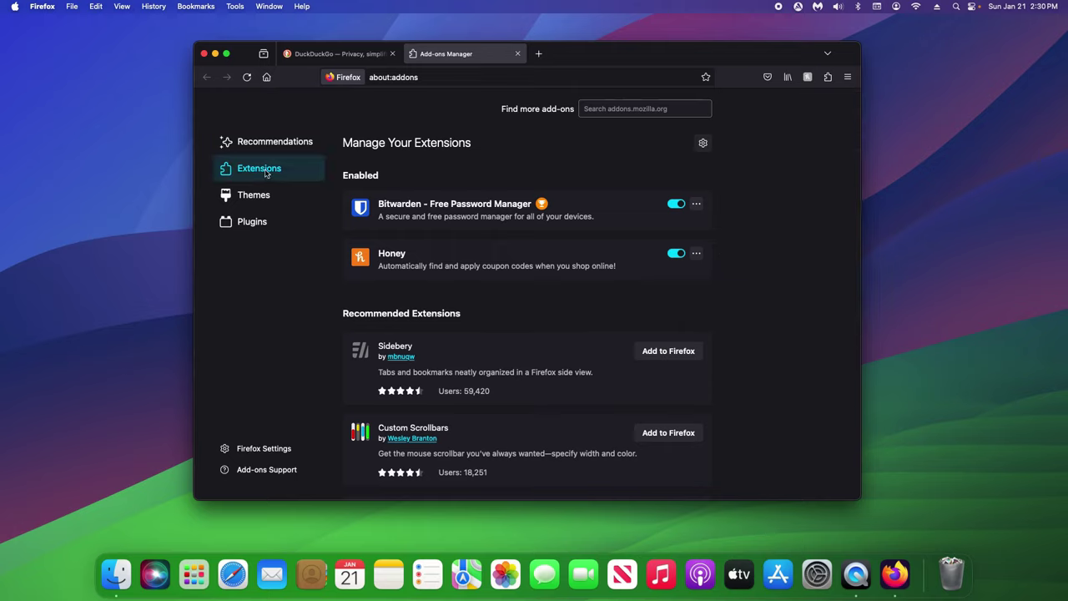
{"action": "left_click", "coordinate": [697, 255]}
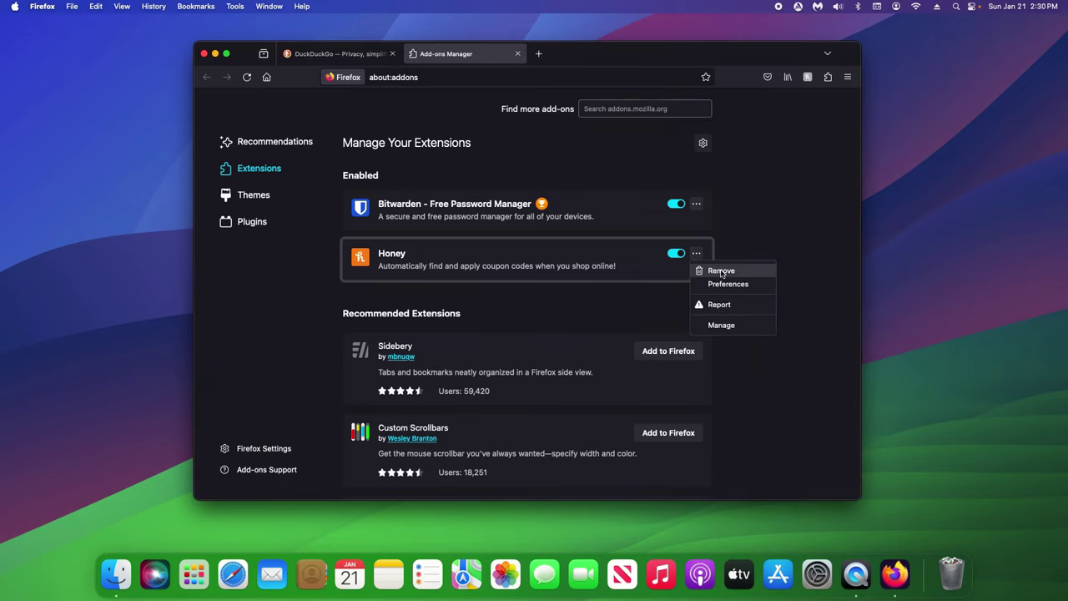
{"action": "left_click", "coordinate": [722, 271]}
{"action": "left_click", "coordinate": [607, 139]}
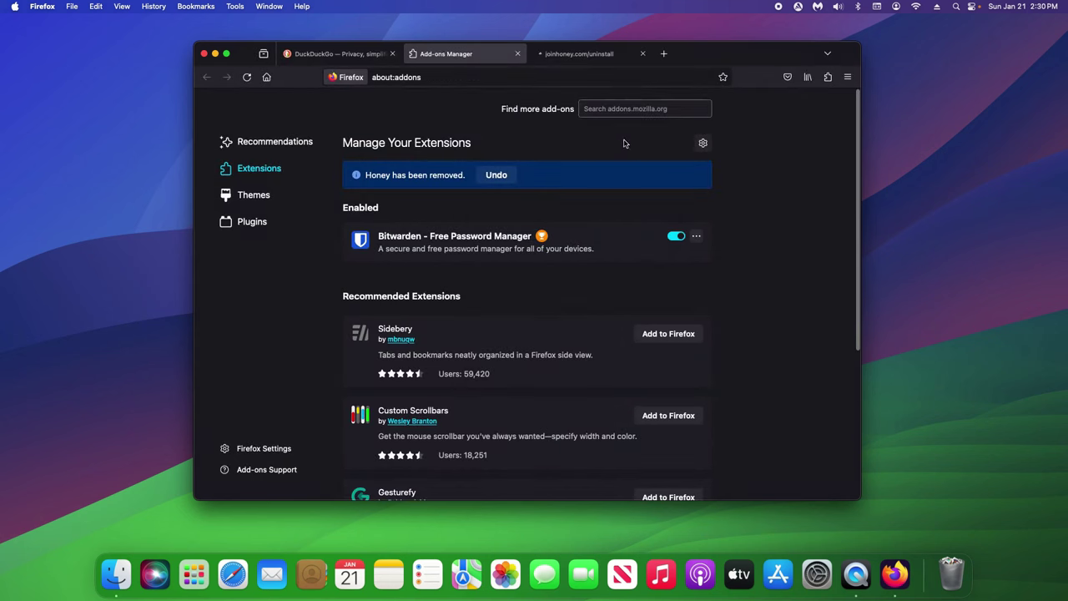
{"action": "left_click", "coordinate": [677, 237]}
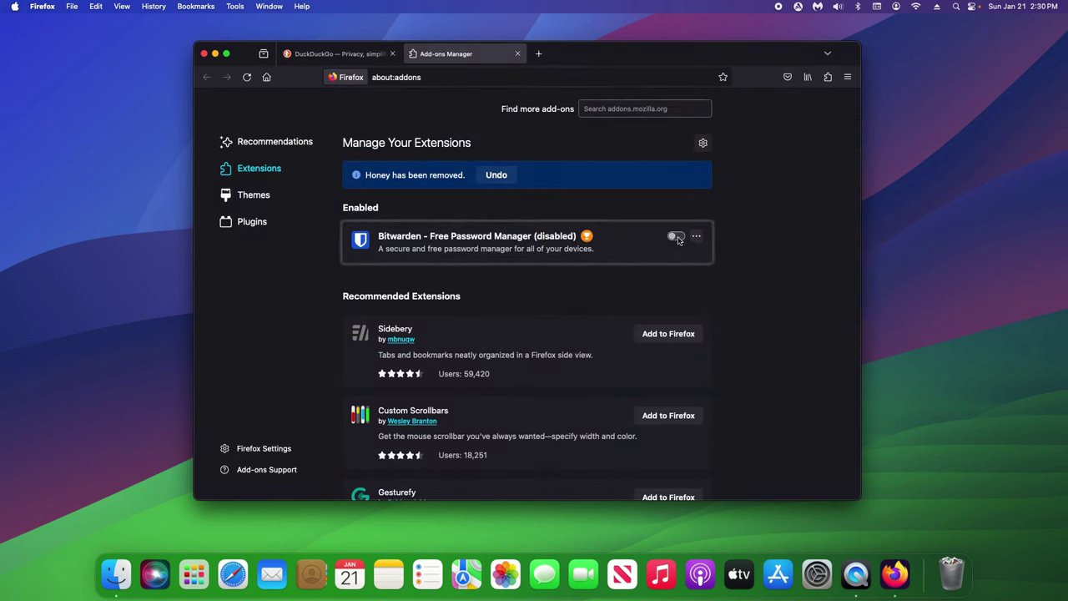
Review the default search engine choices and the custom homepage address in Firefox's settings.
{"action": "left_click", "coordinate": [846, 78]}
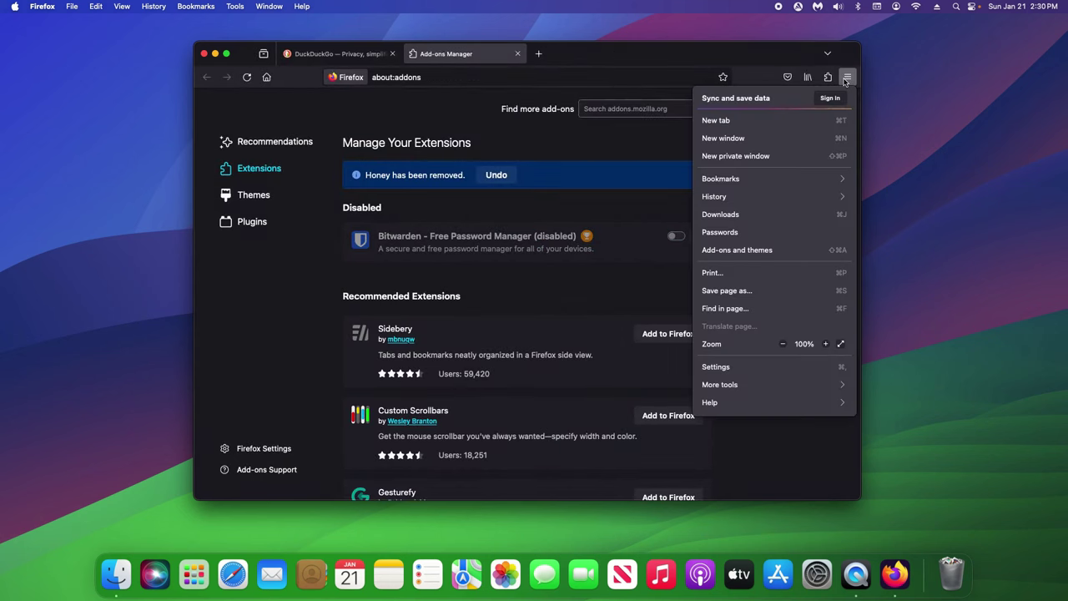
{"action": "left_click", "coordinate": [718, 366]}
{"action": "left_click", "coordinate": [241, 197]}
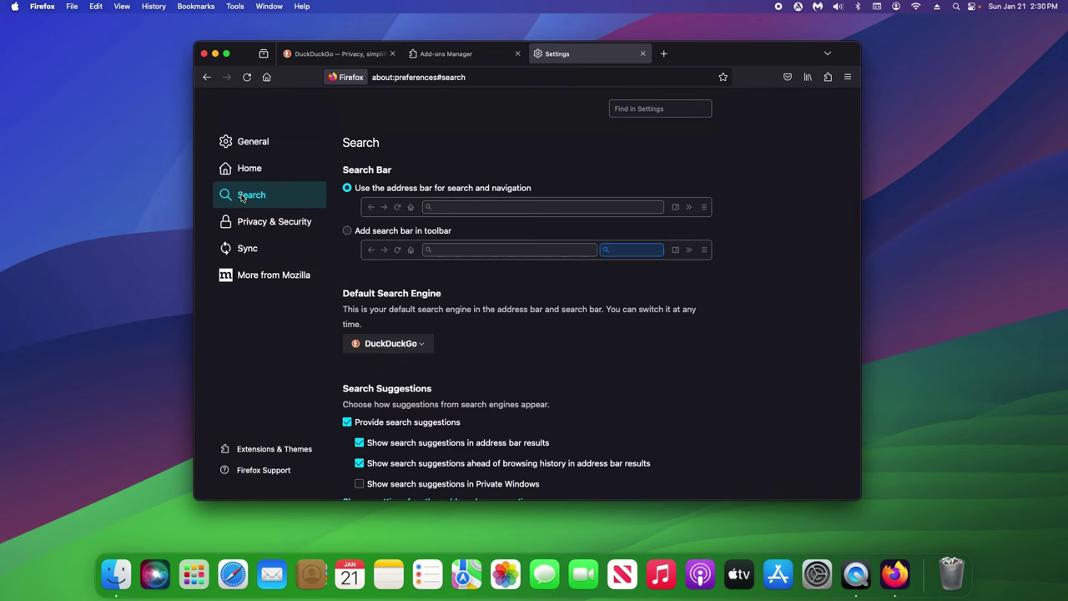
{"action": "left_click", "coordinate": [390, 344]}
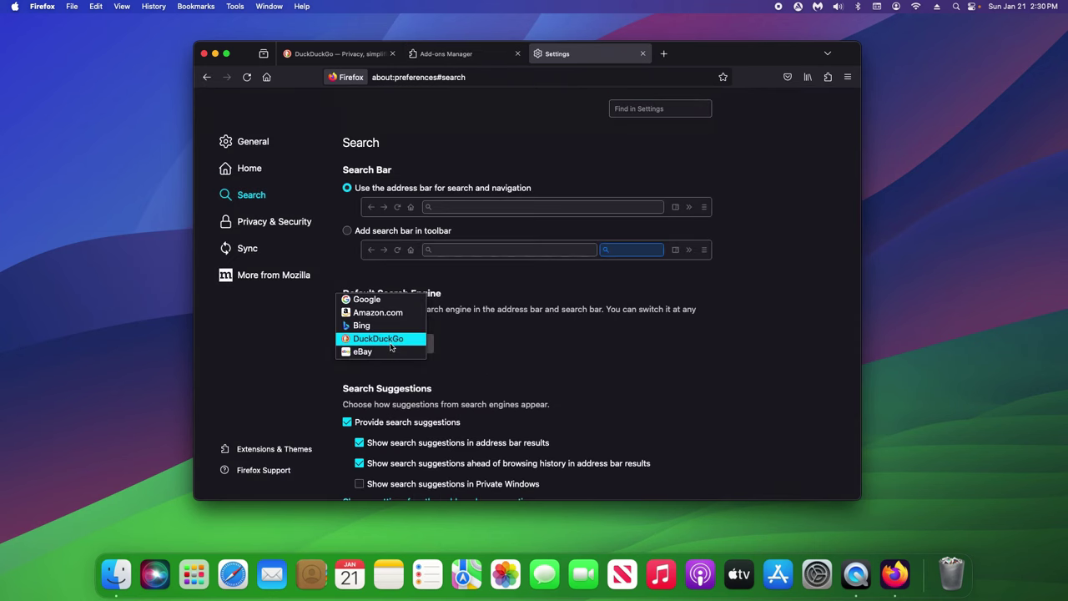
{"action": "left_click", "coordinate": [256, 170]}
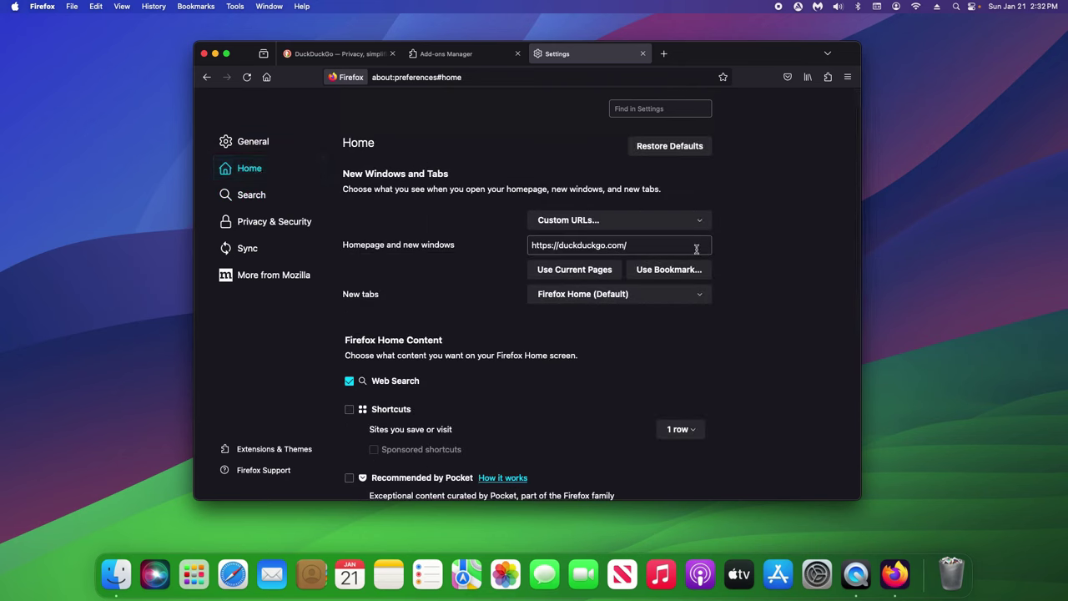
{"action": "left_click_drag", "start_coordinate": [639, 246], "coordinate": [517, 244]}
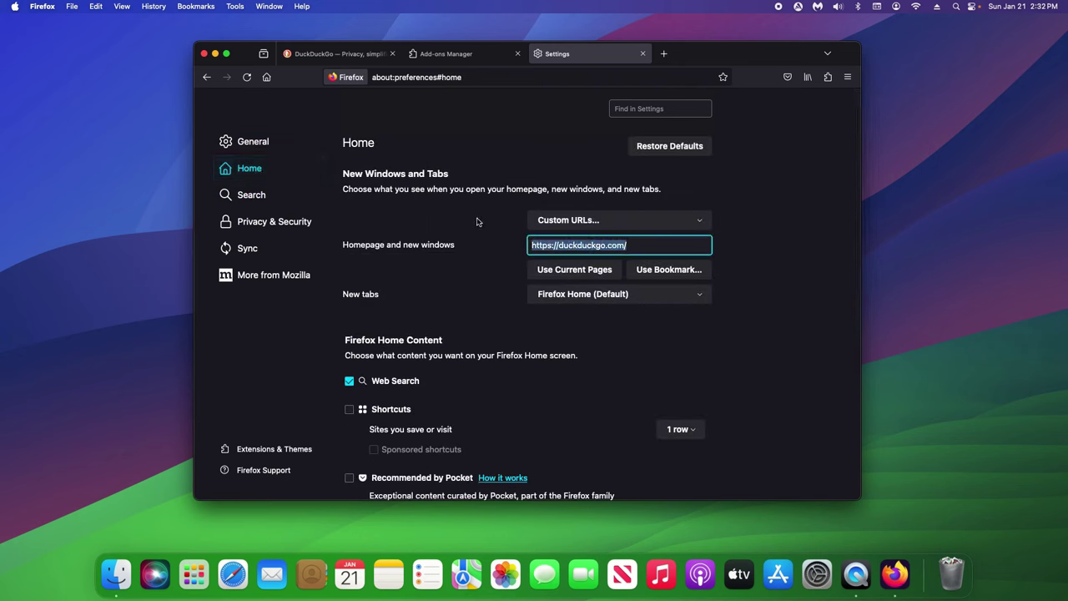
{"action": "key", "text": "Right"}
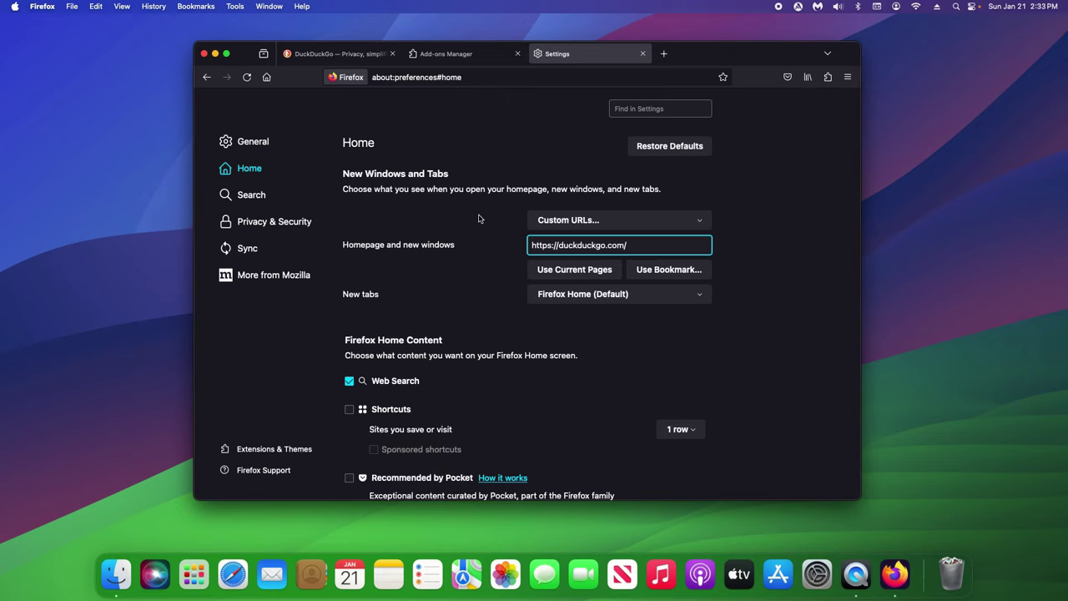
Open Firefox's option for clearing recent history.
{"action": "left_click", "coordinate": [848, 76]}
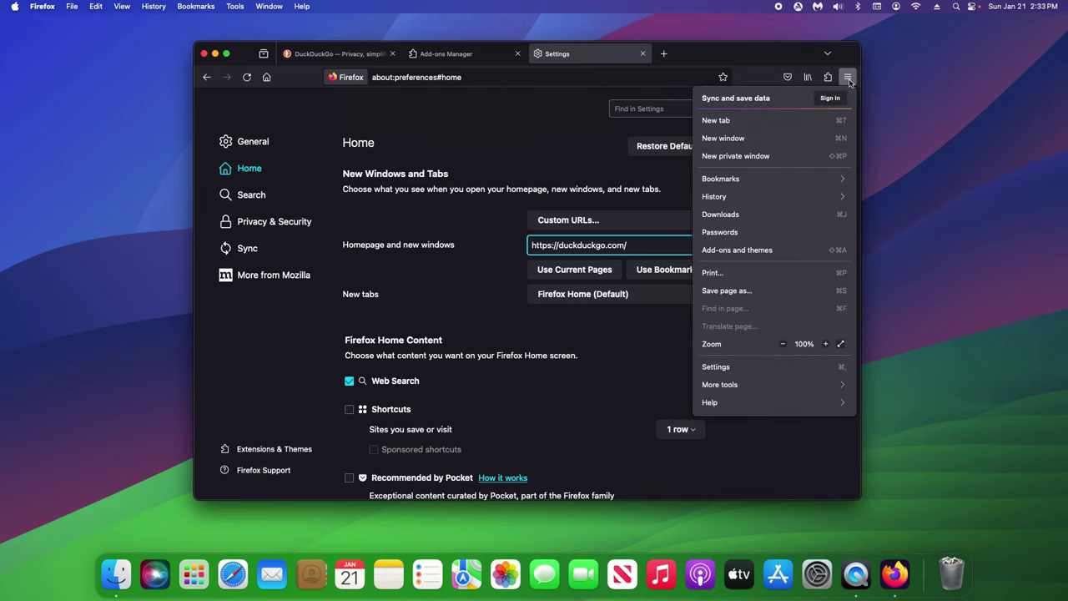
{"action": "left_click", "coordinate": [714, 197]}
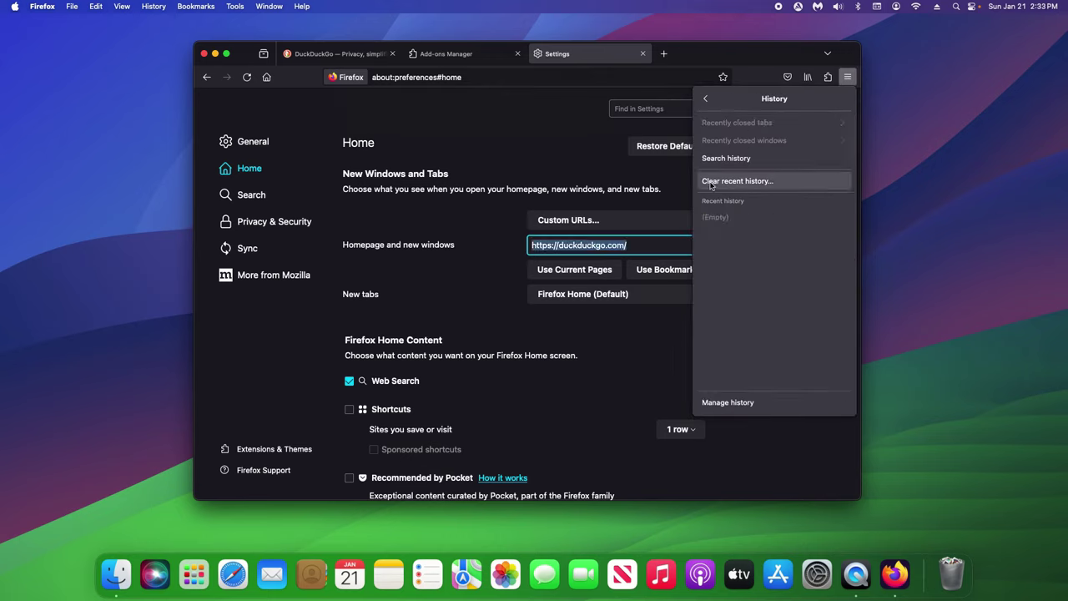
{"action": "left_click", "coordinate": [711, 182]}
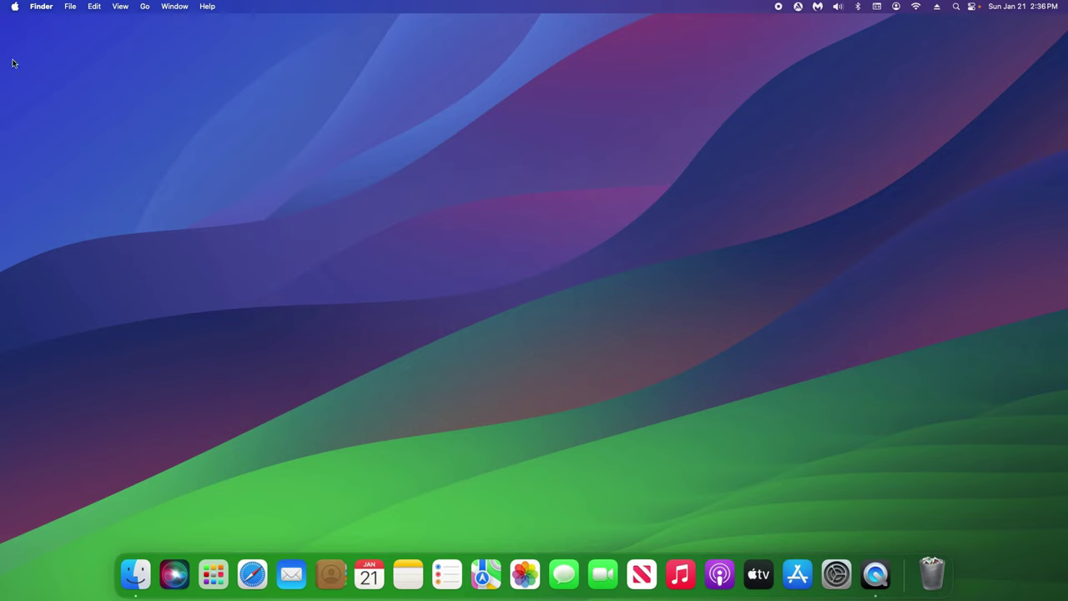
Check for macOS updates under Software Update in System Settings, quit System Settings, and open the App Store.
{"action": "left_click", "coordinate": [14, 8]}
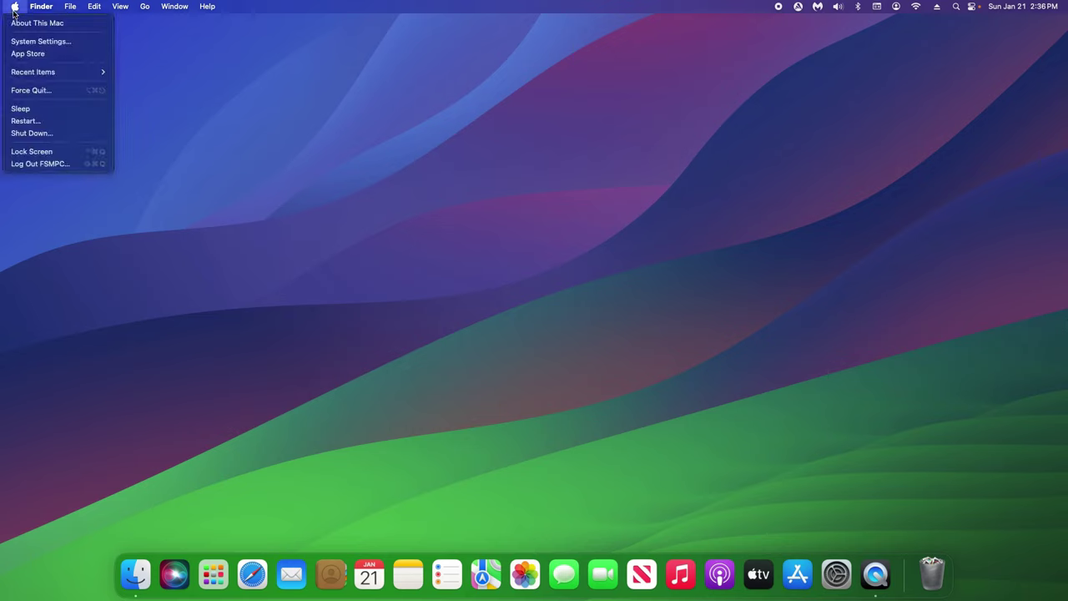
{"action": "left_click", "coordinate": [29, 42]}
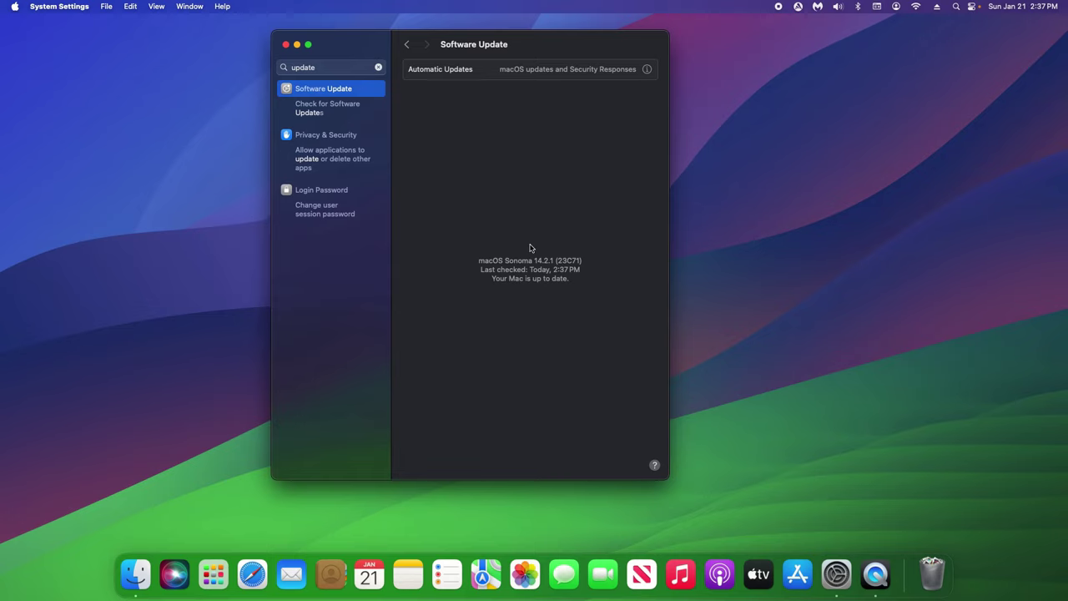
{"action": "key", "text": "super+q"}
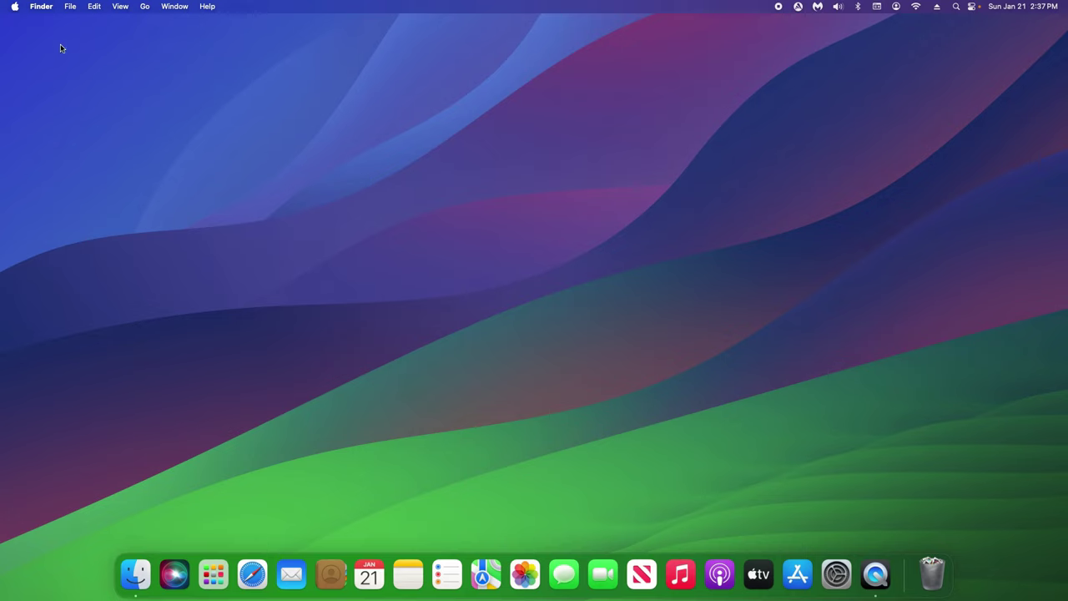
{"action": "left_click", "coordinate": [15, 7]}
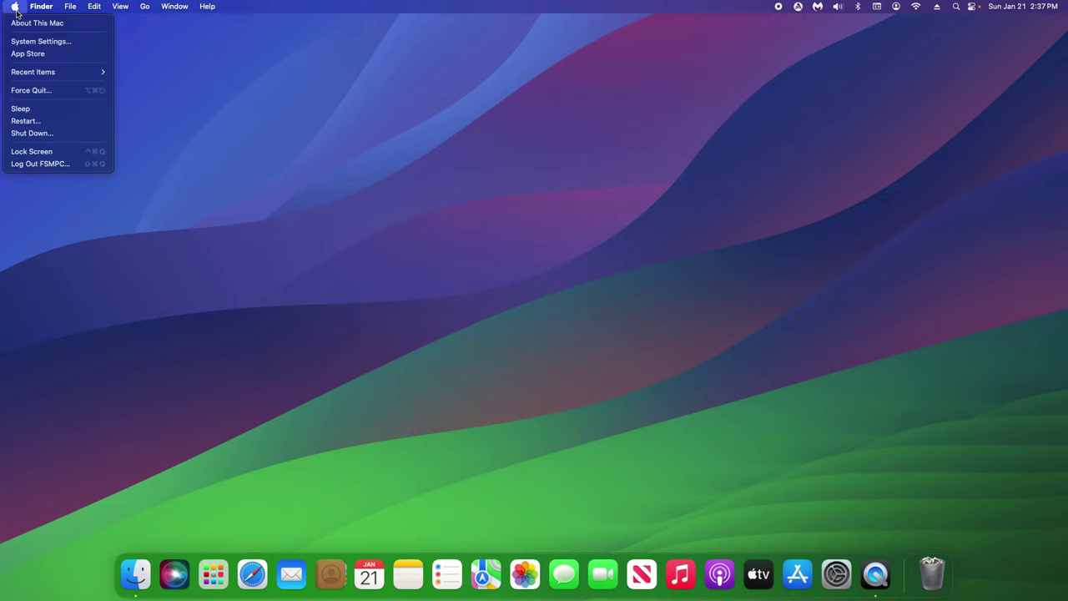
{"action": "left_click", "coordinate": [34, 54]}
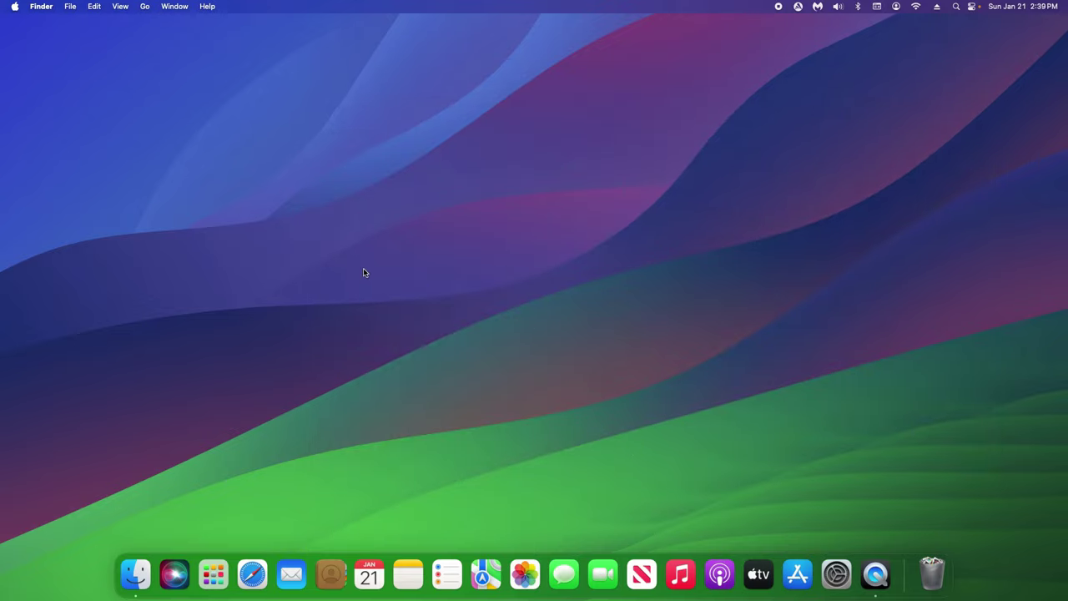
Remove Skype and Spotify from the apps that open at login and switch Spotify's background permission.
{"action": "left_click", "coordinate": [14, 8]}
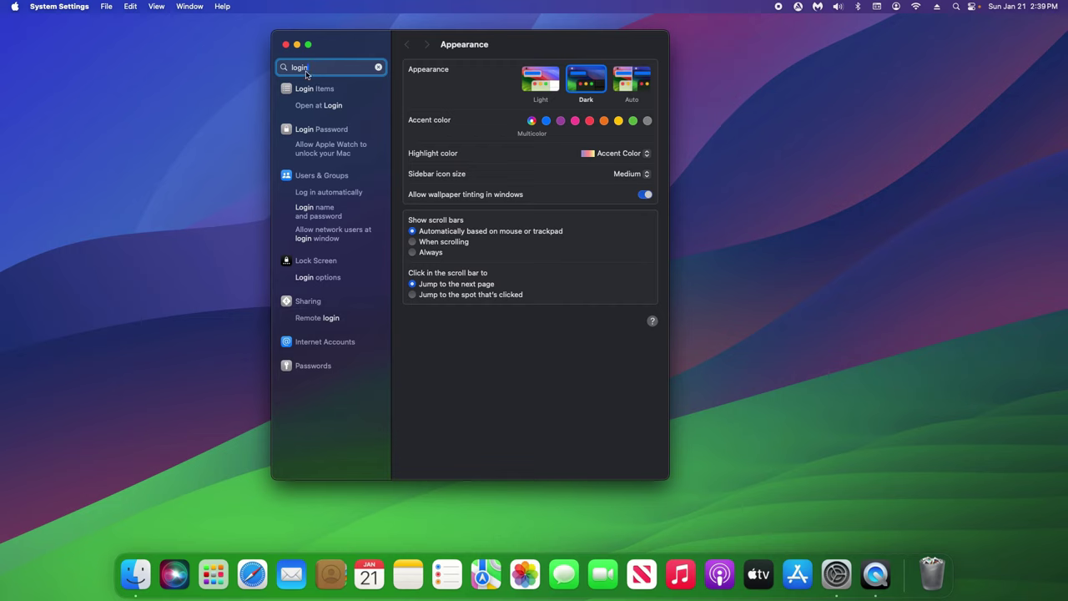
{"action": "left_click", "coordinate": [302, 92]}
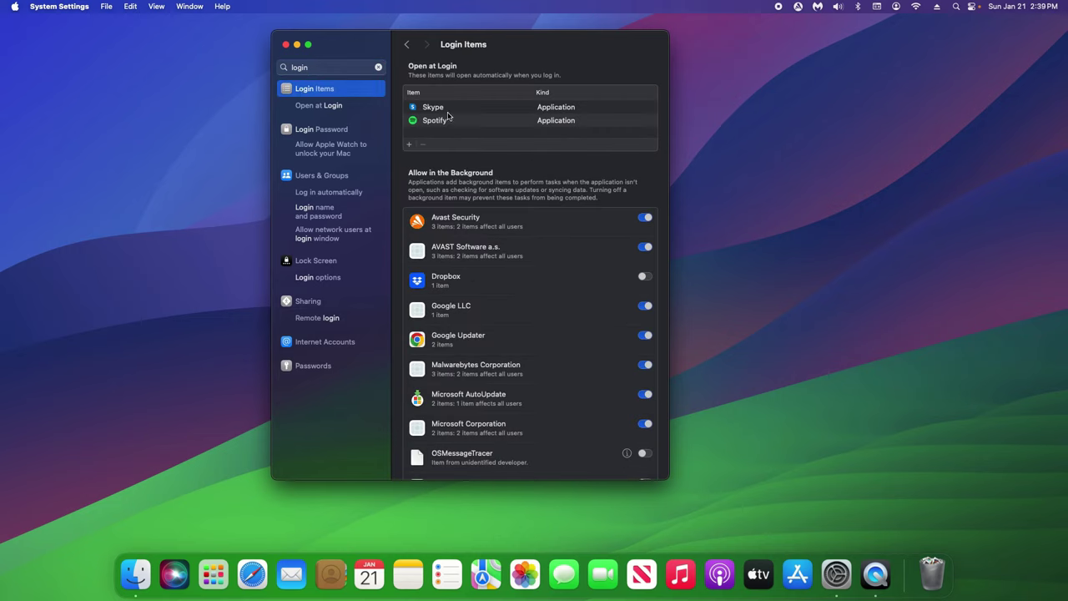
{"action": "left_click", "coordinate": [449, 110]}
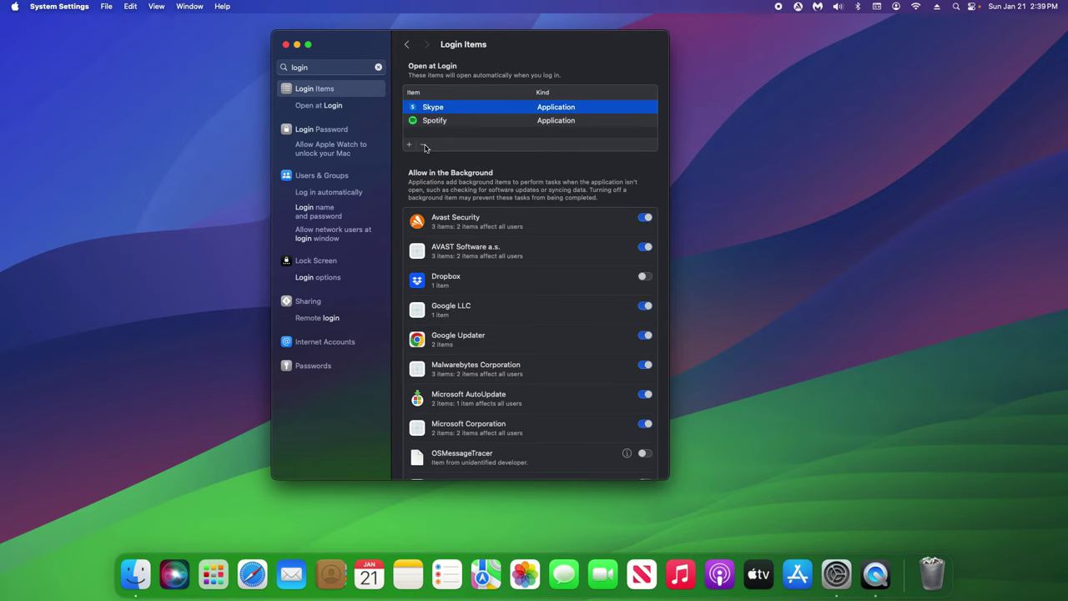
{"action": "left_click", "coordinate": [426, 147]}
{"action": "left_click", "coordinate": [445, 111]}
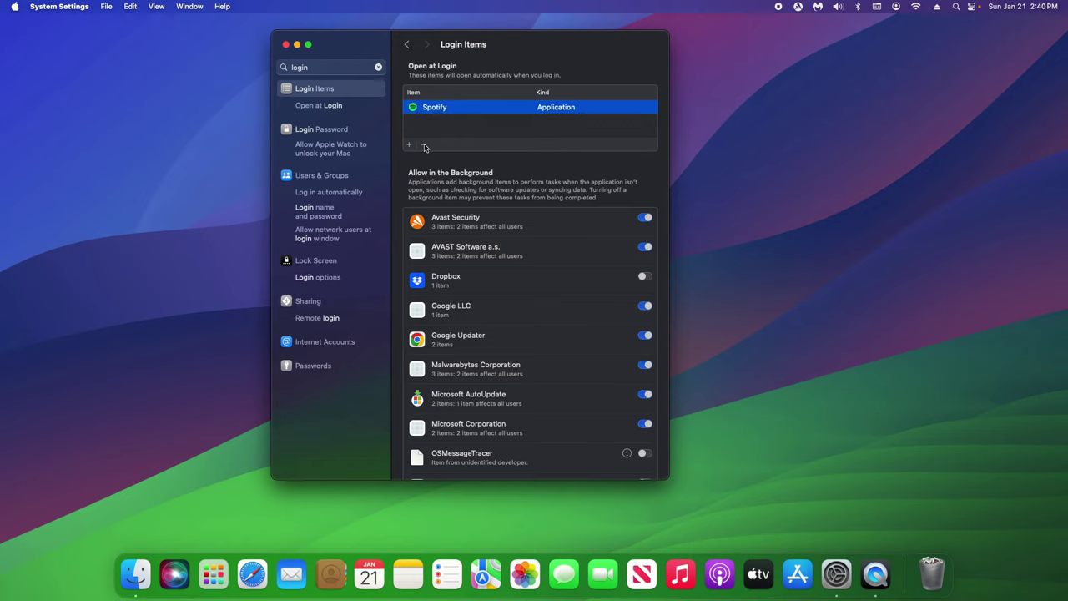
{"action": "left_click", "coordinate": [425, 147]}
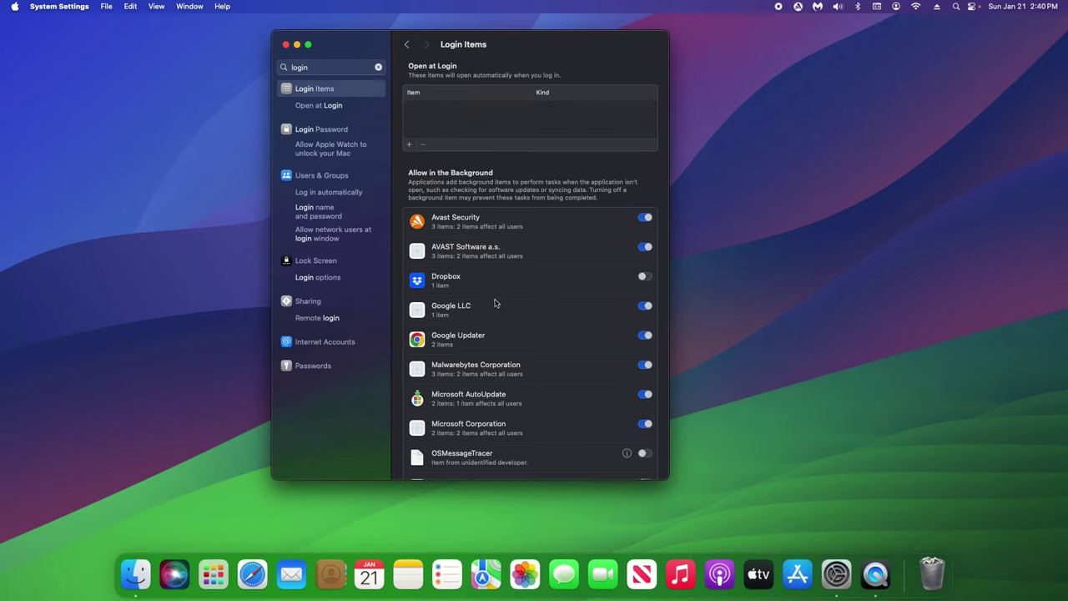
{"action": "scroll", "coordinate": [495, 303], "scroll_direction": "down", "scroll_amount": 5}
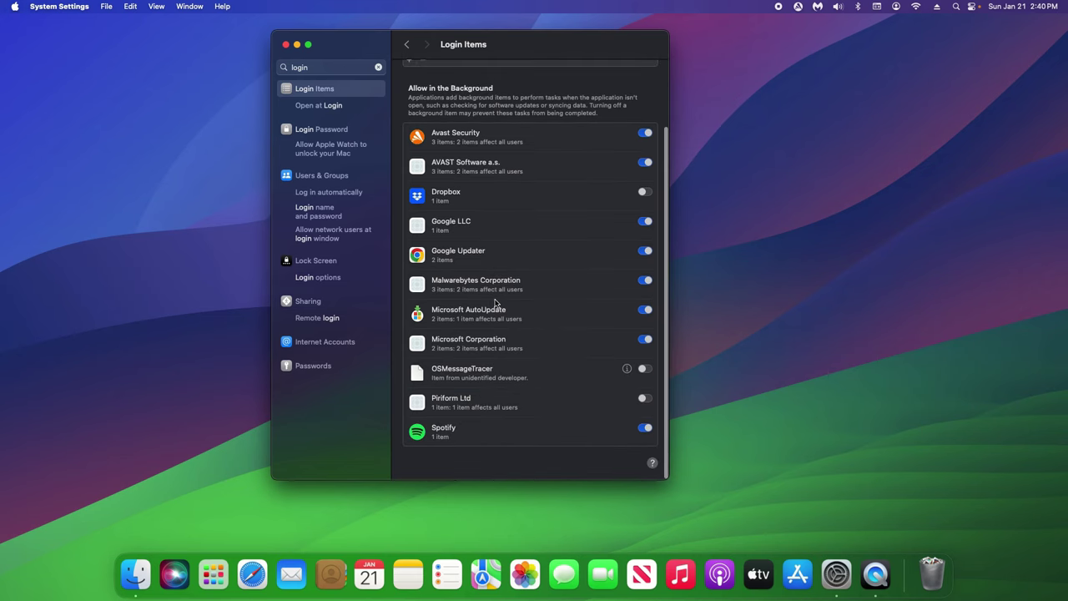
{"action": "left_click", "coordinate": [646, 429]}
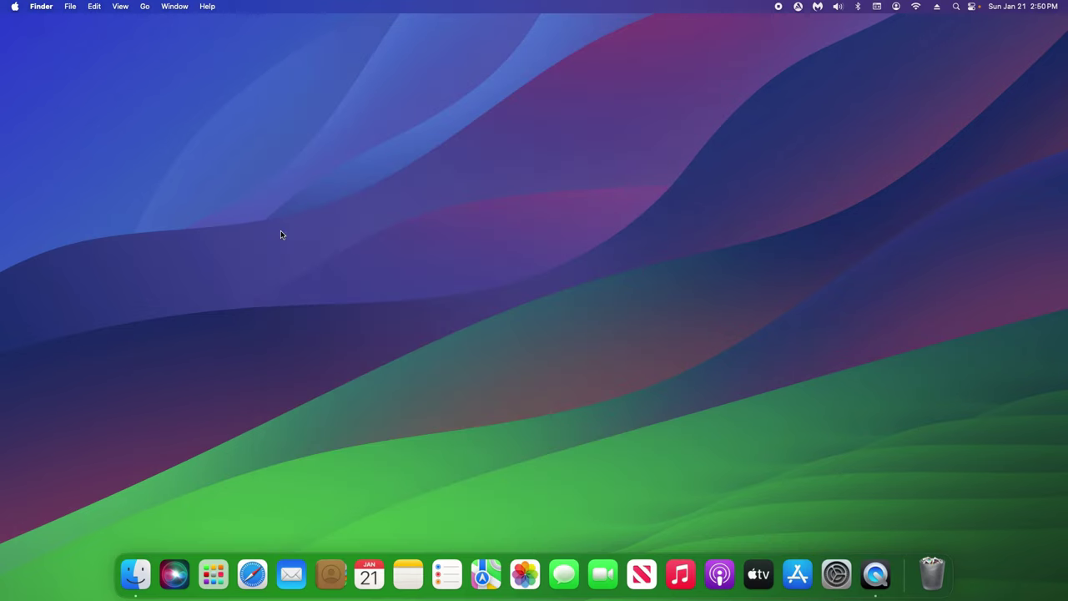
Find the Storage settings in System Settings and review the recommendations and storage categories.
{"action": "left_click", "coordinate": [15, 7]}
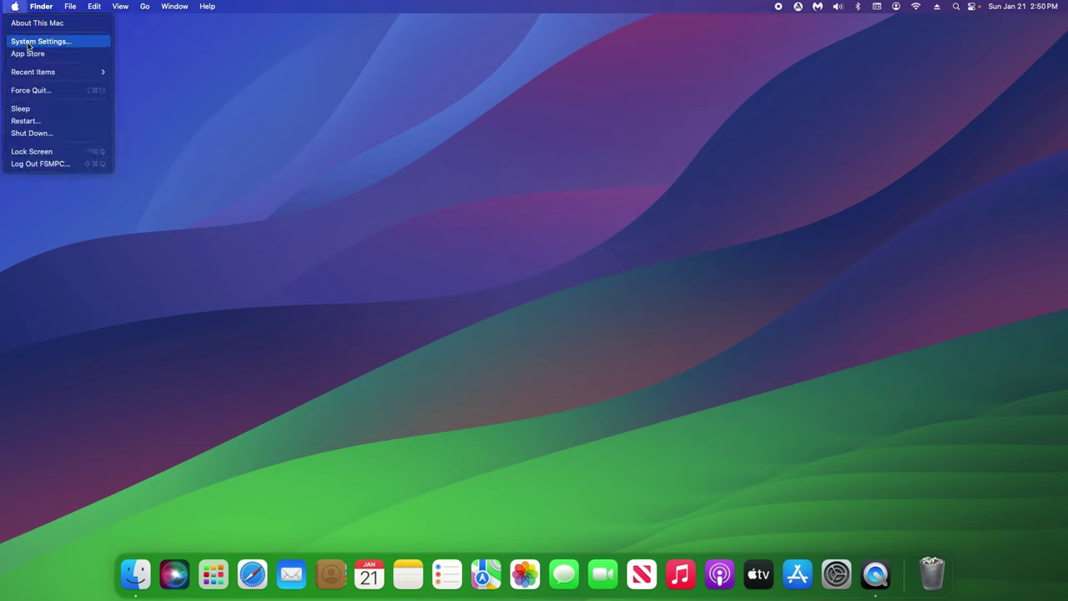
{"action": "left_click", "coordinate": [61, 45]}
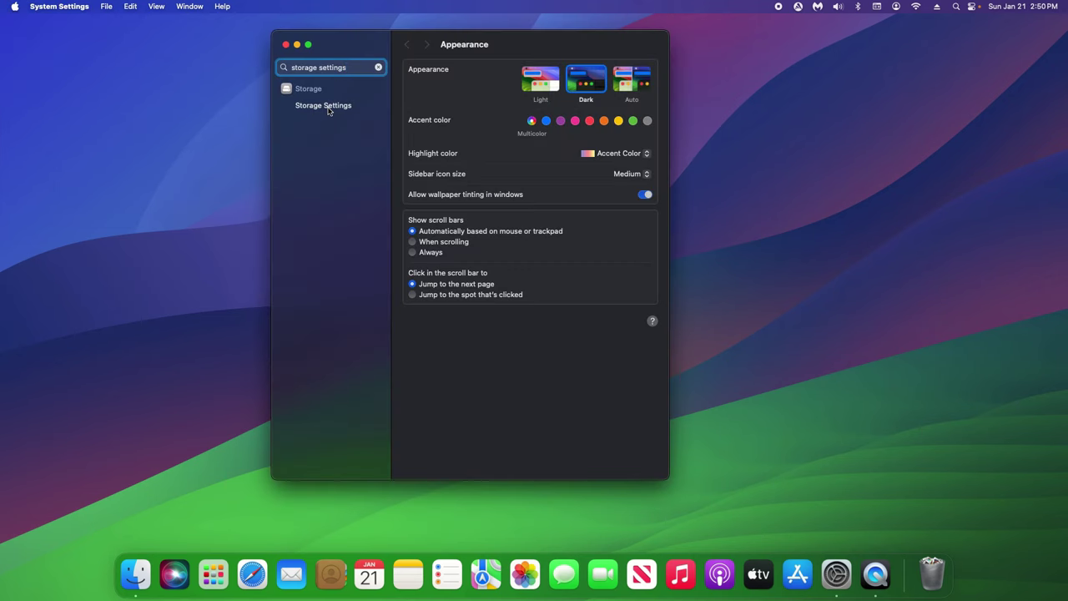
{"action": "left_click", "coordinate": [328, 110]}
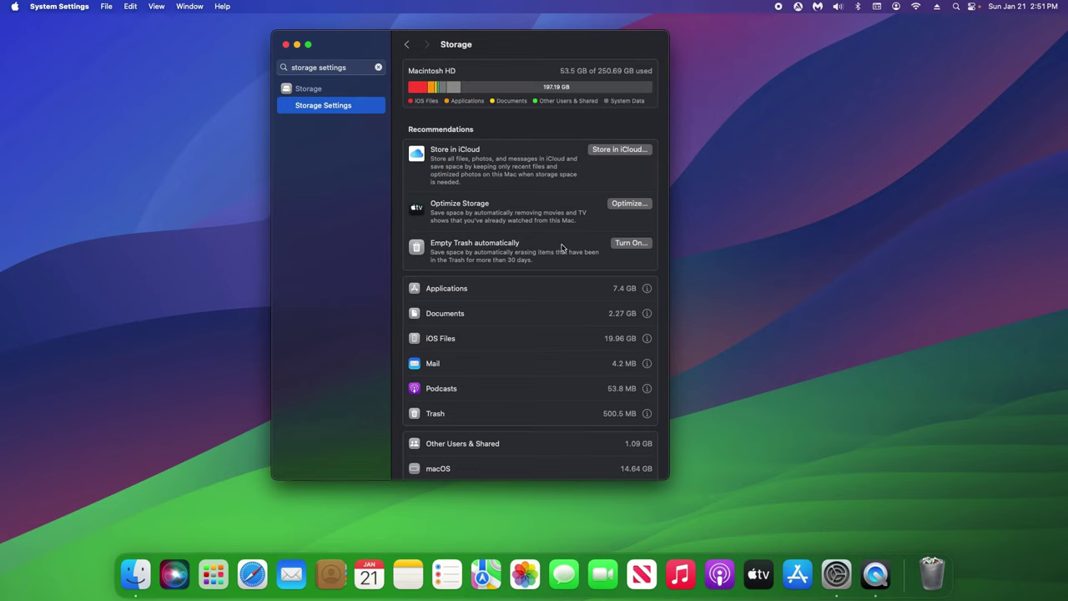
{"action": "scroll", "coordinate": [561, 248], "scroll_direction": "down", "scroll_amount": 3}
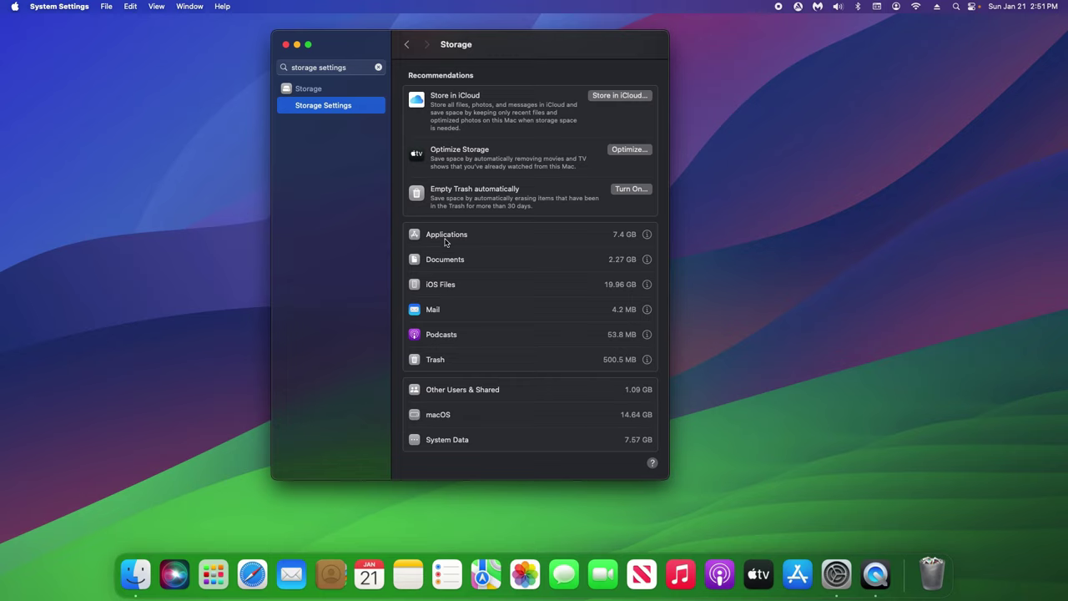
Examine the Documents storage details, covering the large files, the file browser and the downloads, and close them.
{"action": "left_click", "coordinate": [647, 260]}
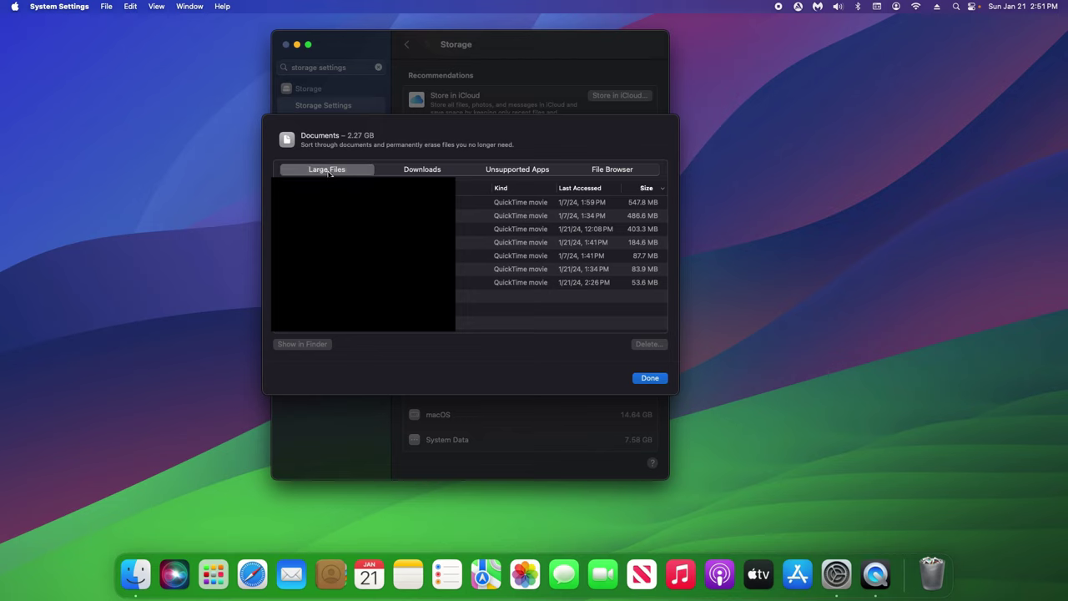
{"action": "left_click", "coordinate": [651, 203]}
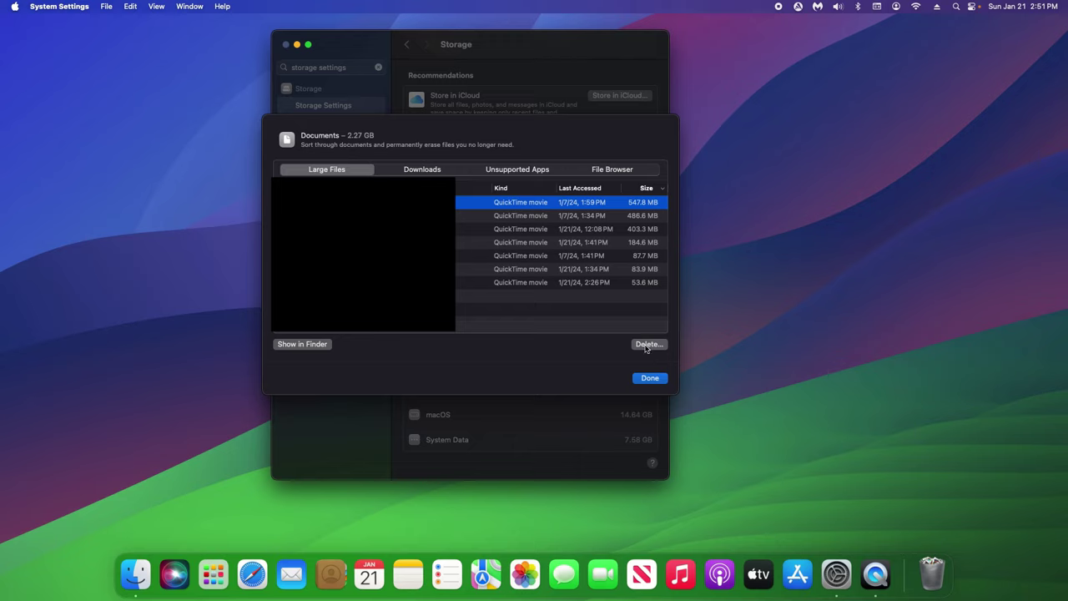
{"action": "left_click", "coordinate": [609, 170]}
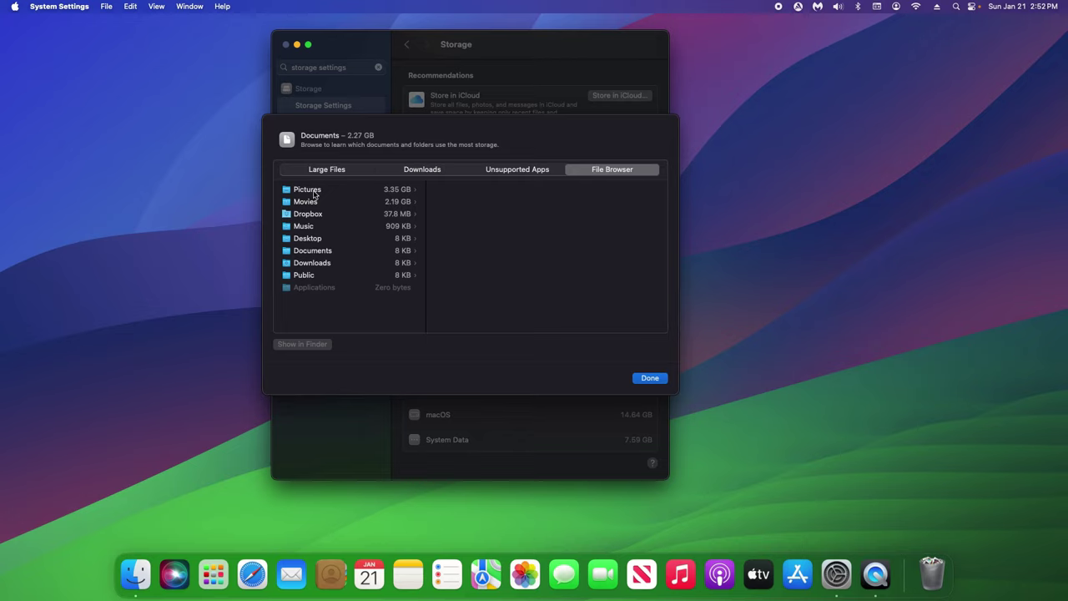
{"action": "left_click", "coordinate": [444, 176]}
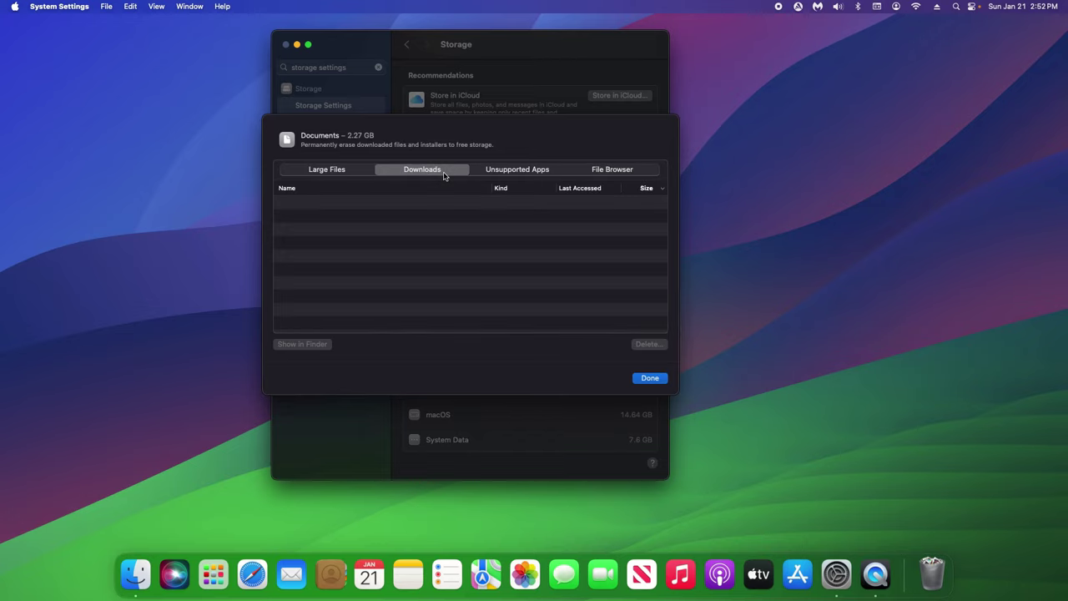
{"action": "key", "text": "Return"}
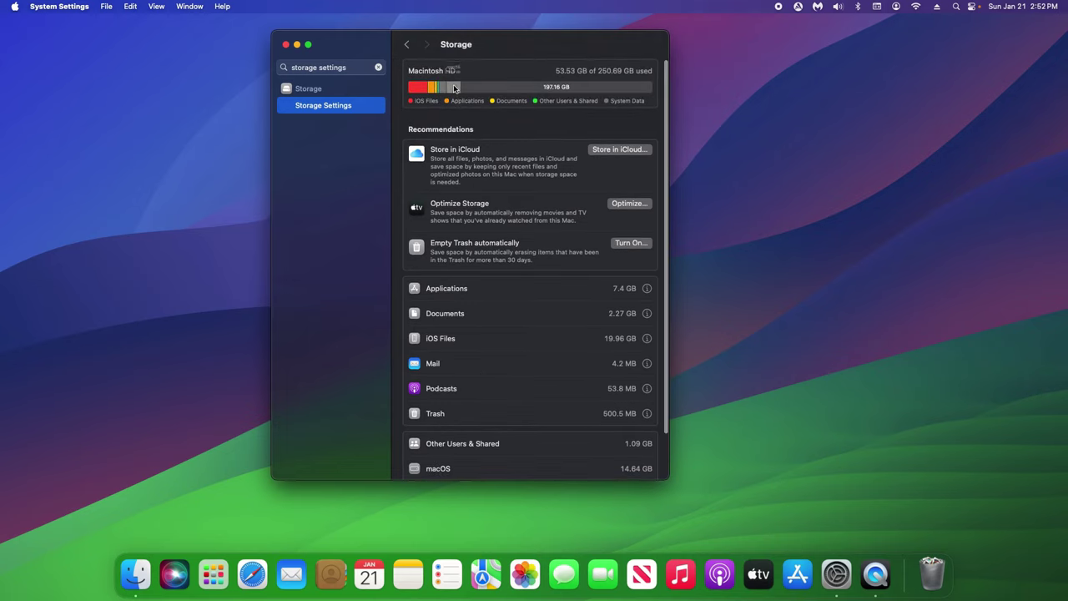
{"action": "mouse_move", "coordinate": [455, 88]}
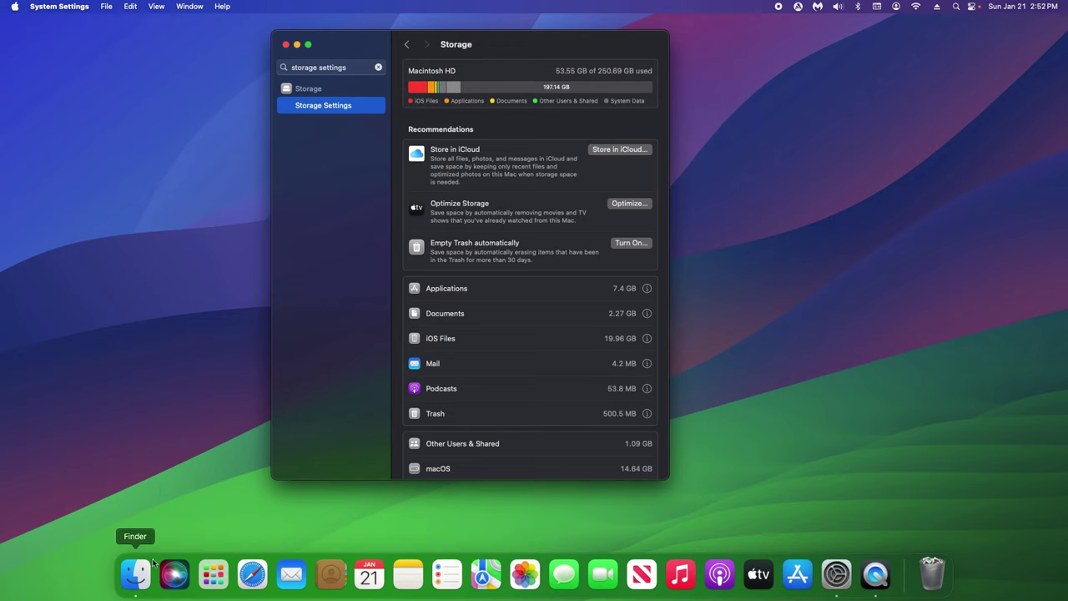
Switch to Finder, open Macintosh HD from the Computer location, and expand its Library and System folders to review folder sizes.
{"action": "left_click", "coordinate": [127, 571]}
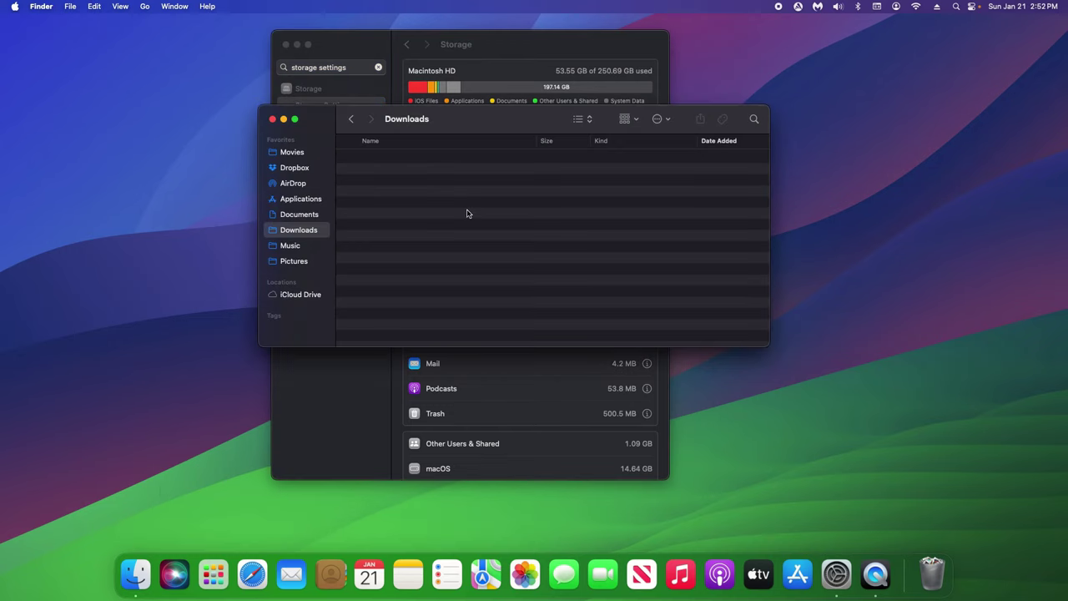
{"action": "left_click", "coordinate": [145, 7]}
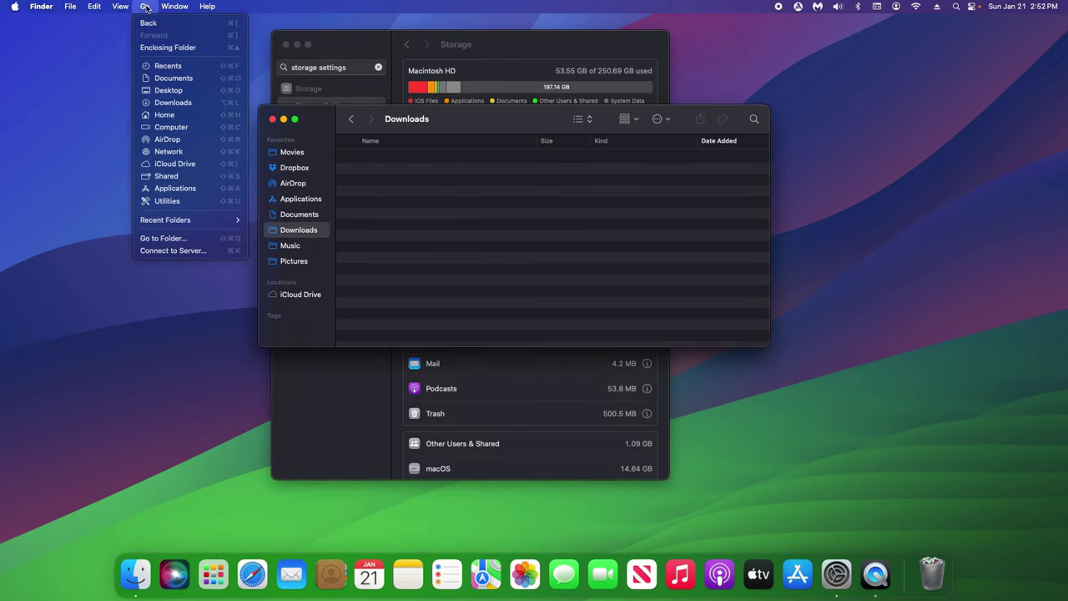
{"action": "left_click", "coordinate": [169, 127]}
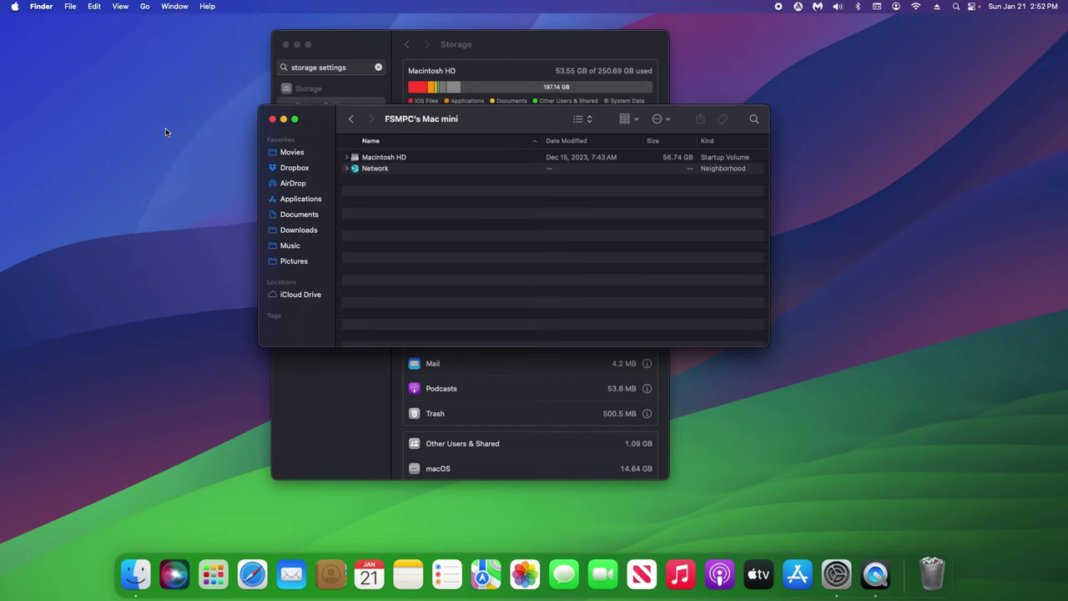
{"action": "double_click", "coordinate": [385, 158]}
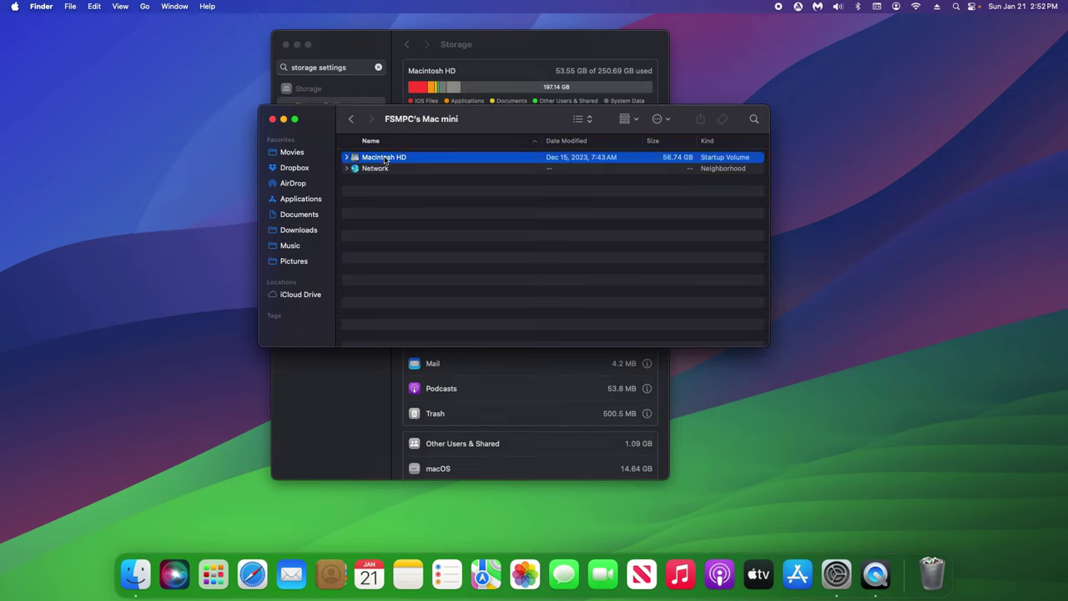
{"action": "left_click", "coordinate": [350, 170]}
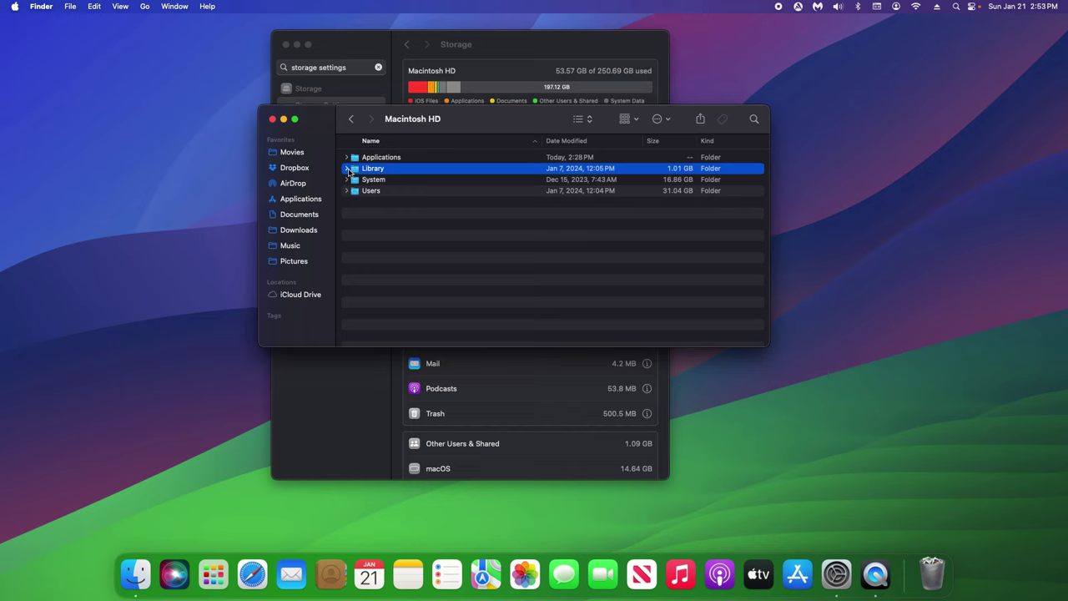
{"action": "left_click", "coordinate": [347, 168]}
{"action": "scroll", "coordinate": [355, 217], "scroll_direction": "down", "scroll_amount": 15}
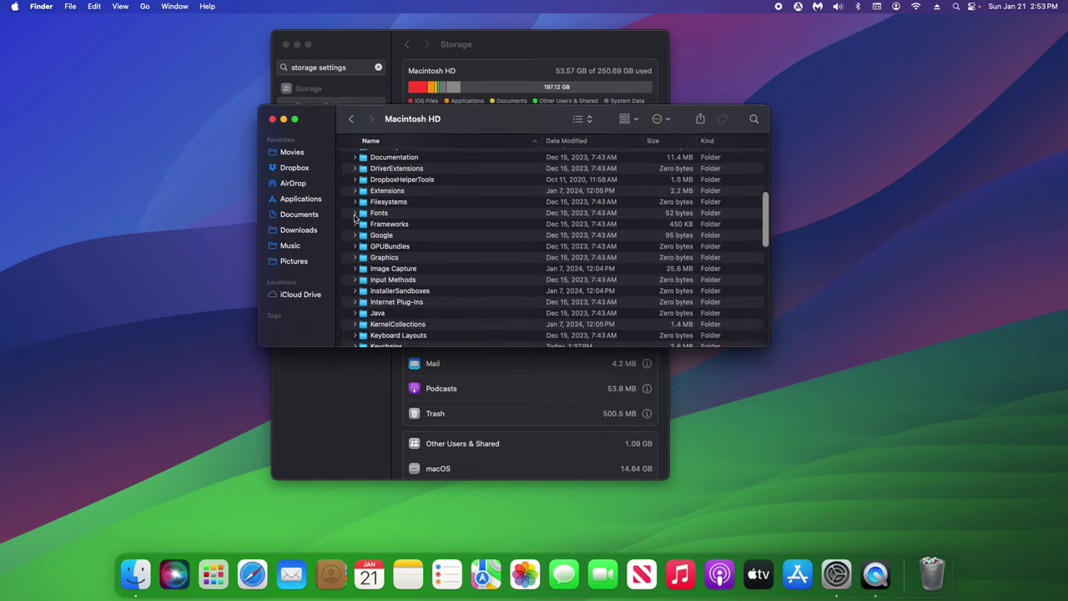
{"action": "scroll", "coordinate": [354, 217], "scroll_direction": "down", "scroll_amount": 10}
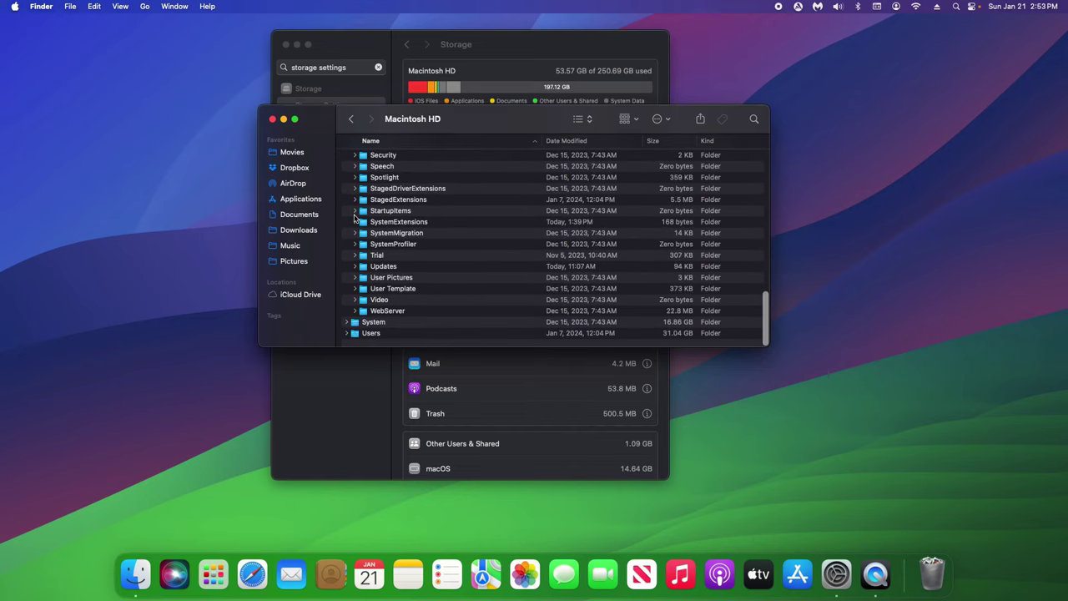
{"action": "left_click", "coordinate": [348, 325]}
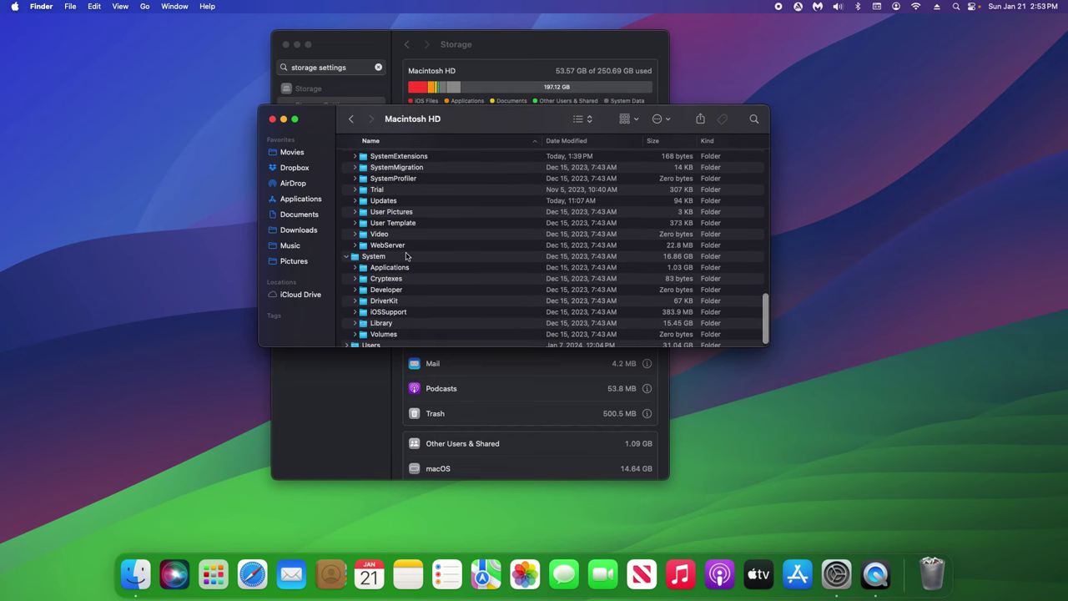
{"action": "scroll", "coordinate": [407, 256], "scroll_direction": "up", "scroll_amount": 10}
{"action": "scroll", "coordinate": [406, 257], "scroll_direction": "up", "scroll_amount": 5}
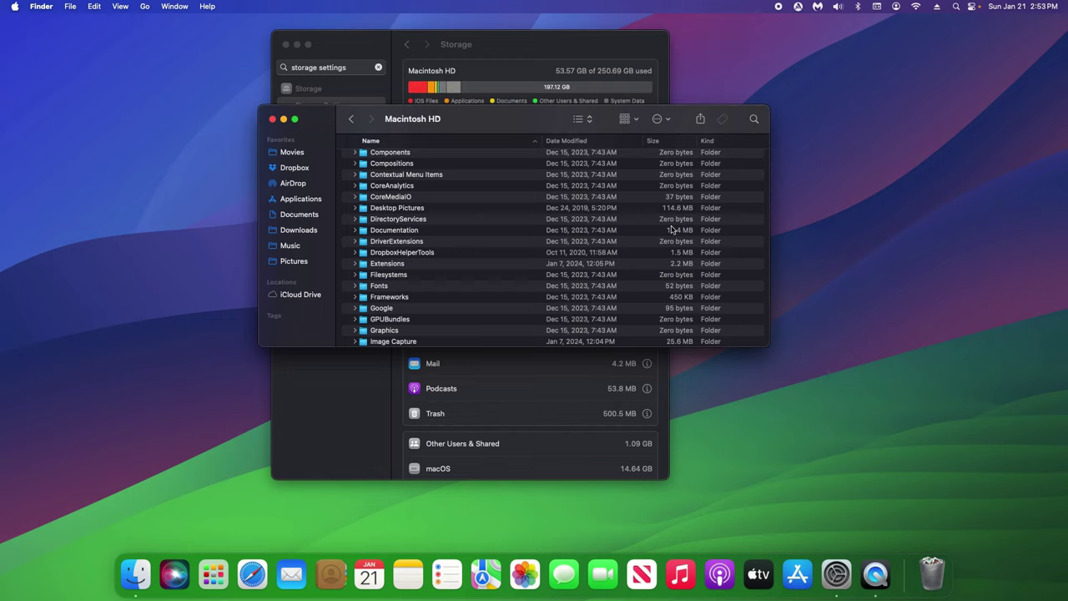
Check the Calculate all sizes option in the view options for Macintosh HD and close them.
{"action": "key", "text": "super+j"}
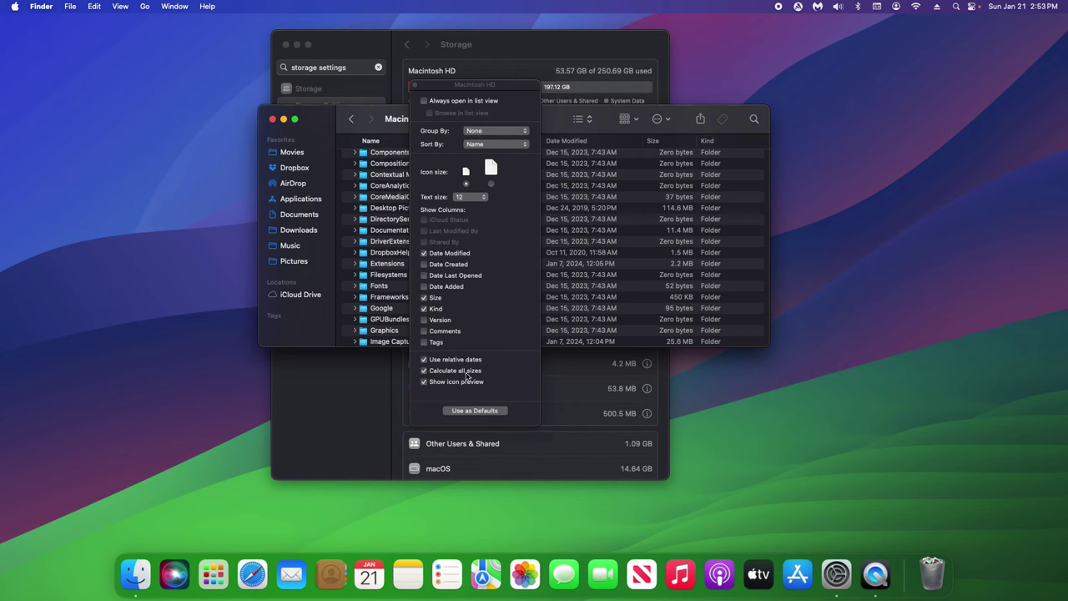
{"action": "left_click", "coordinate": [415, 86]}
{"action": "scroll", "coordinate": [421, 223], "scroll_direction": "up", "scroll_amount": 5}
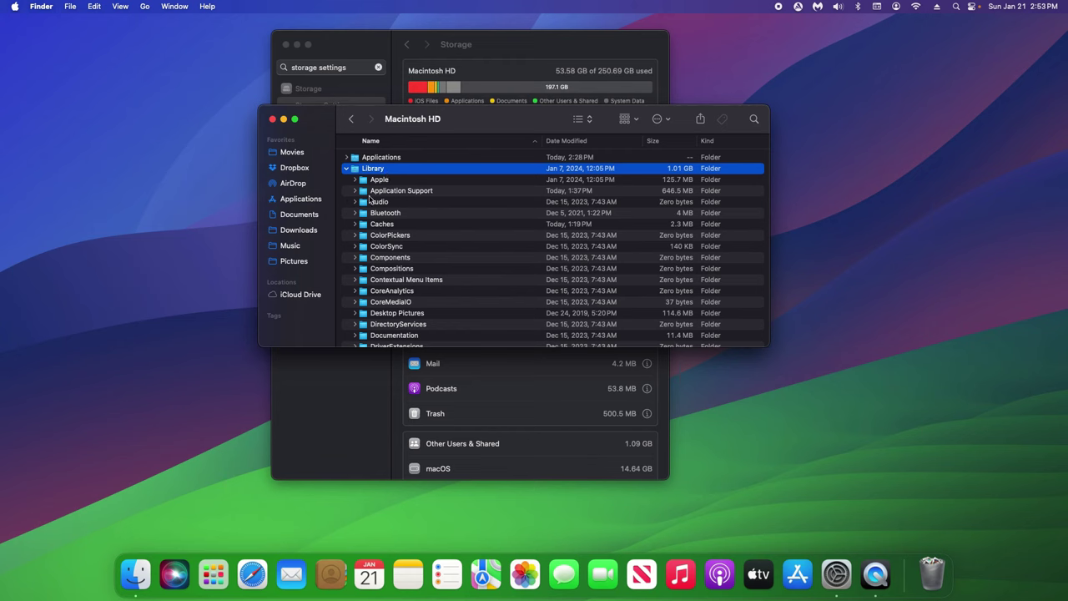
Review the sizes of the remaining Library and System folders and expand the Users folder.
{"action": "scroll", "coordinate": [386, 218], "scroll_direction": "down", "scroll_amount": 5}
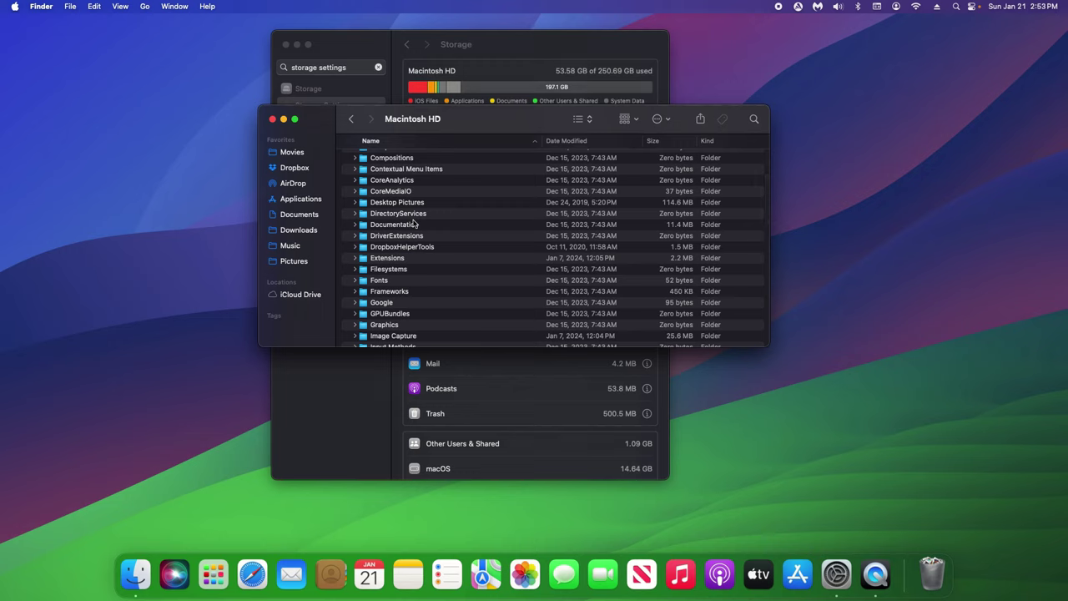
{"action": "scroll", "coordinate": [409, 227], "scroll_direction": "down", "scroll_amount": 10}
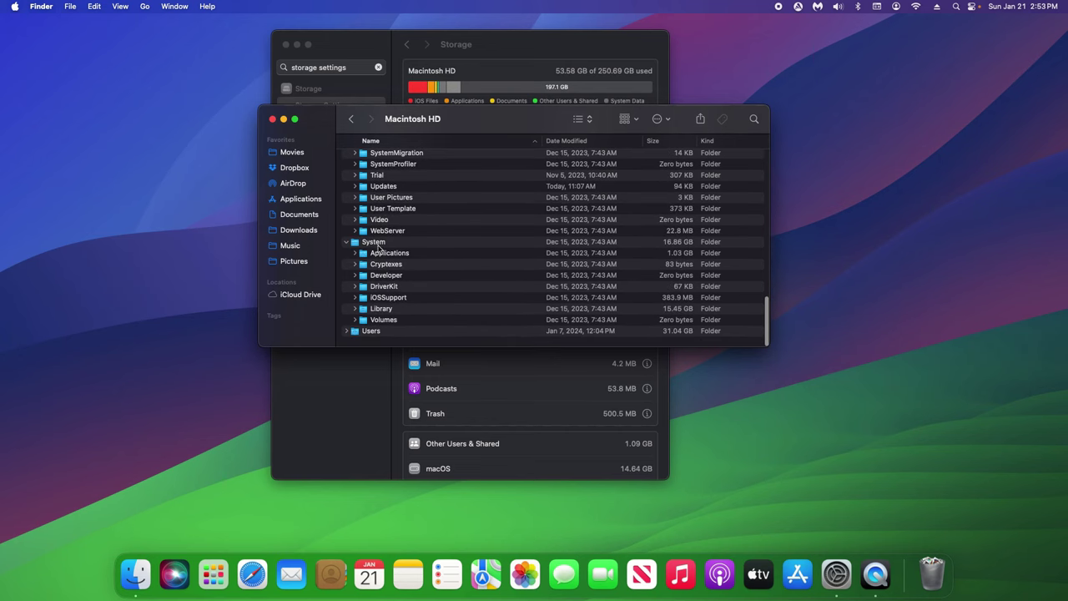
{"action": "left_click", "coordinate": [346, 331]}
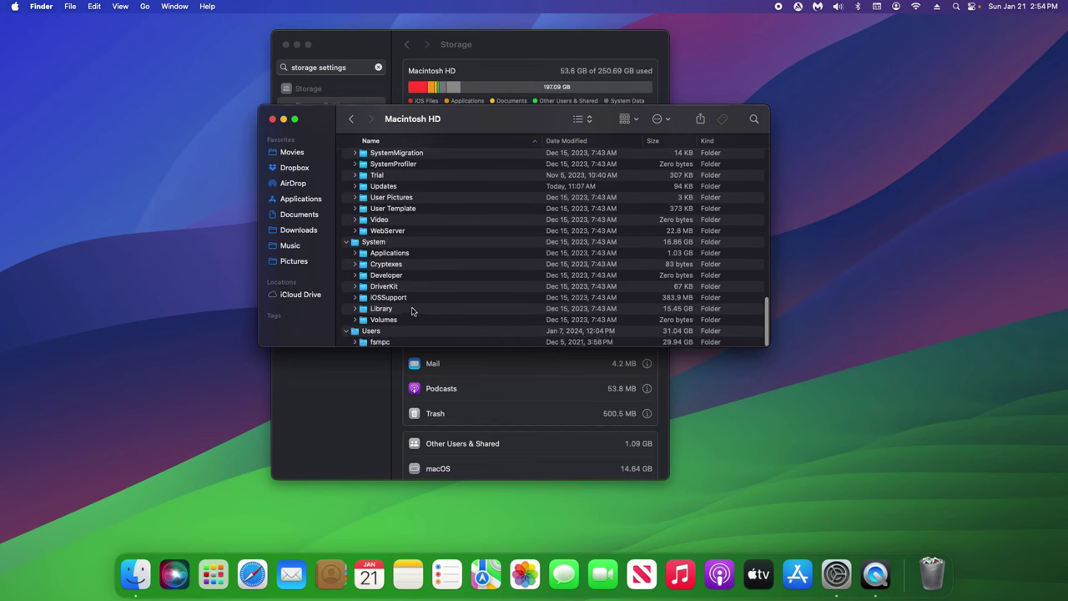
{"action": "scroll", "coordinate": [412, 311], "scroll_direction": "down", "scroll_amount": 2}
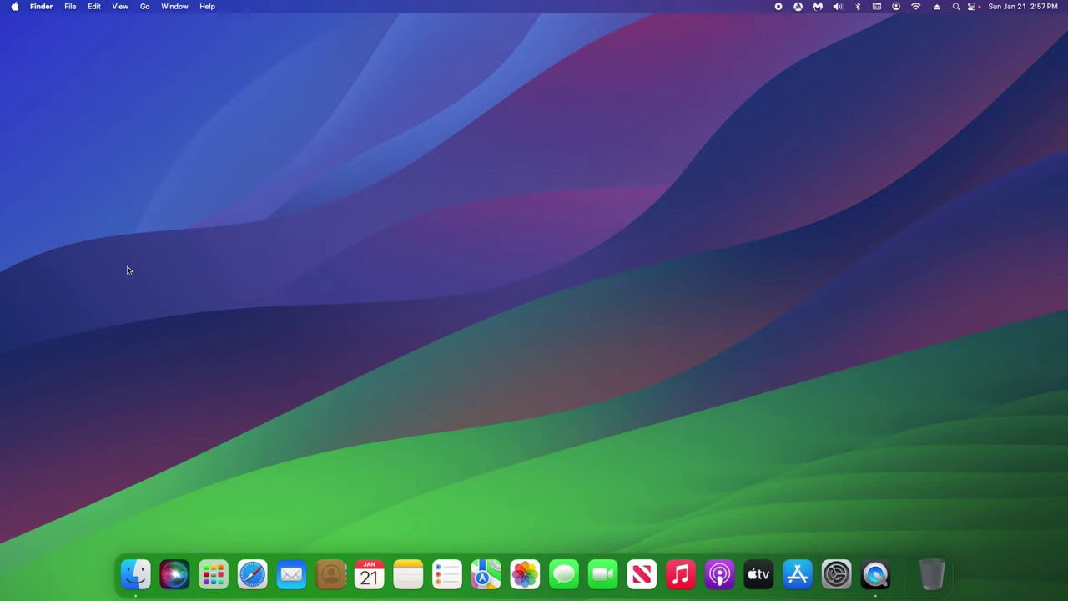
Open Applications in Finder and search This Mac for items whose name matches "malwarebytes".
{"action": "left_click", "coordinate": [131, 576]}
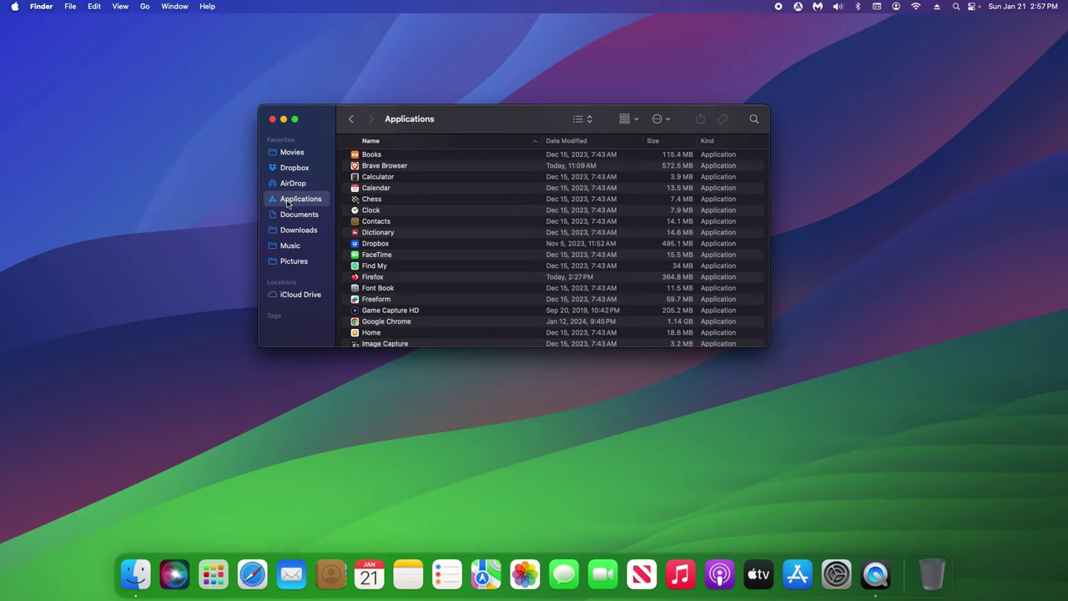
{"action": "left_click", "coordinate": [754, 122]}
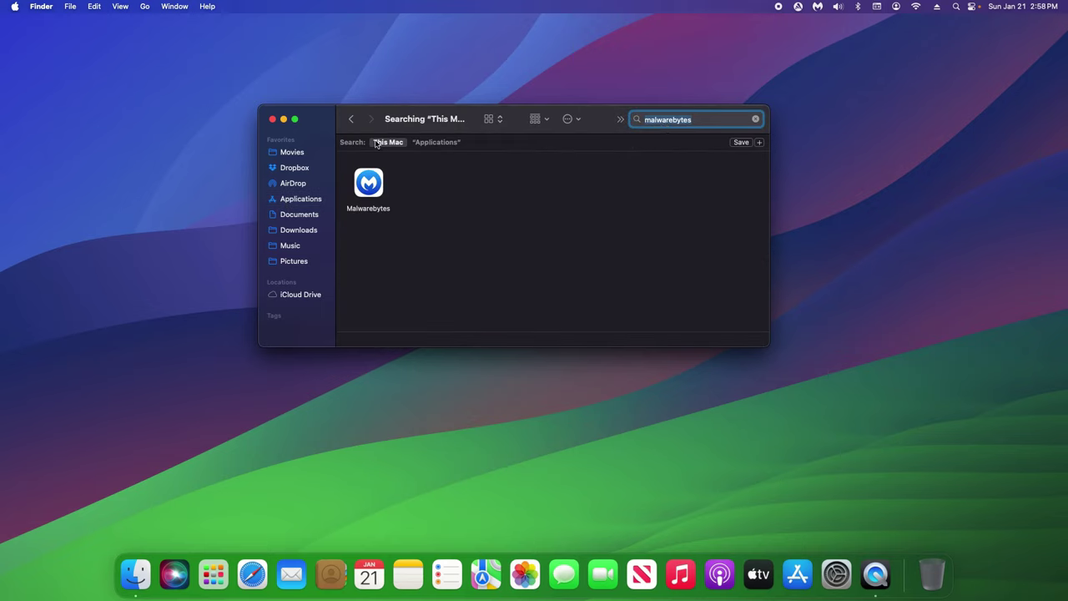
{"action": "left_click", "coordinate": [759, 143]}
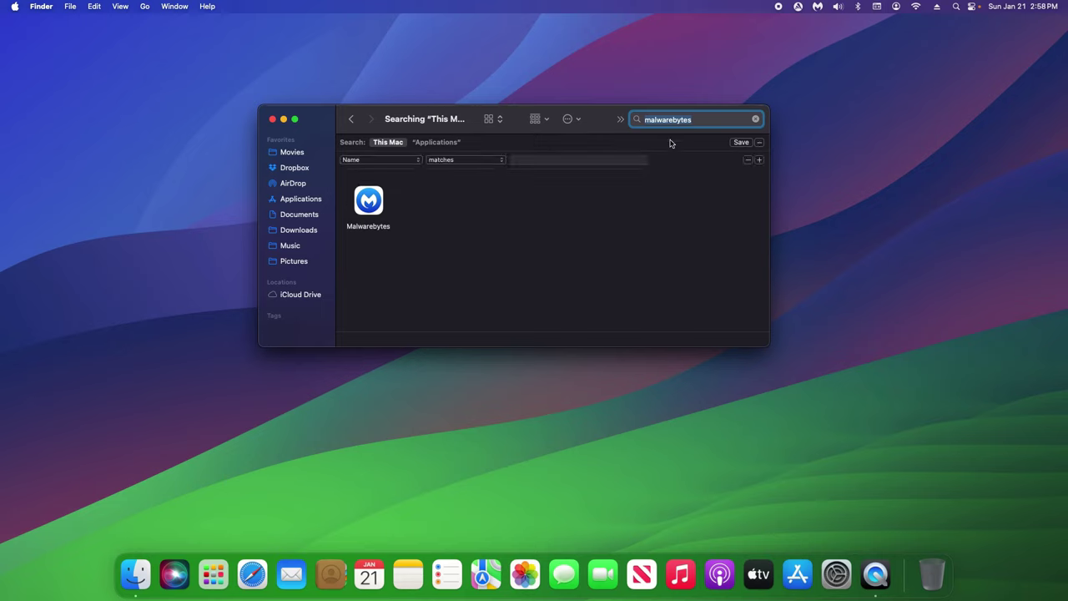
{"action": "left_click", "coordinate": [524, 161]}
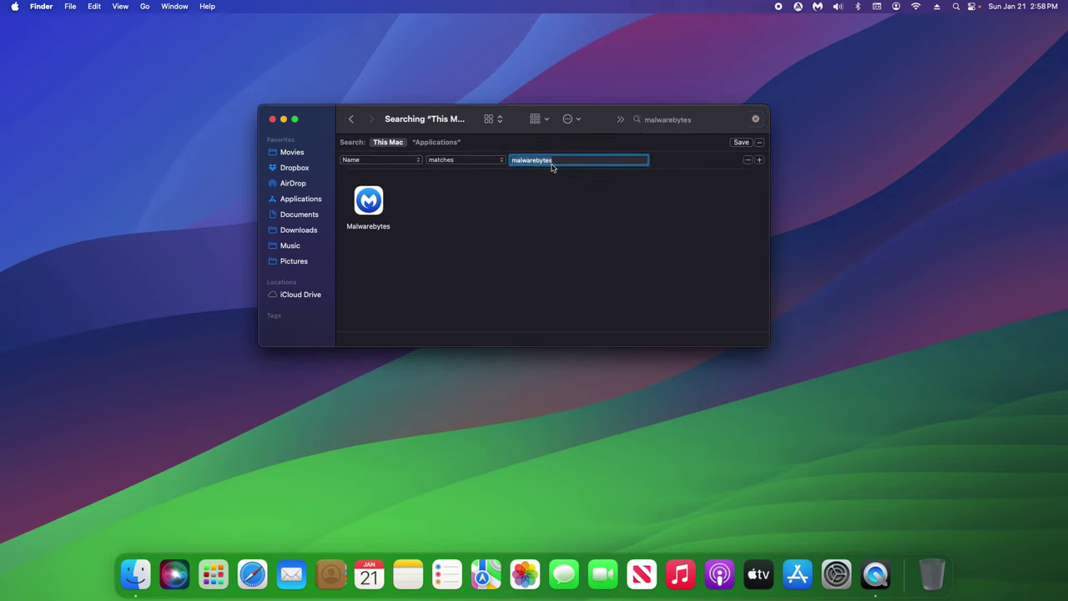
Add a second search criterion specifying that System files are included.
{"action": "left_click", "coordinate": [760, 159]}
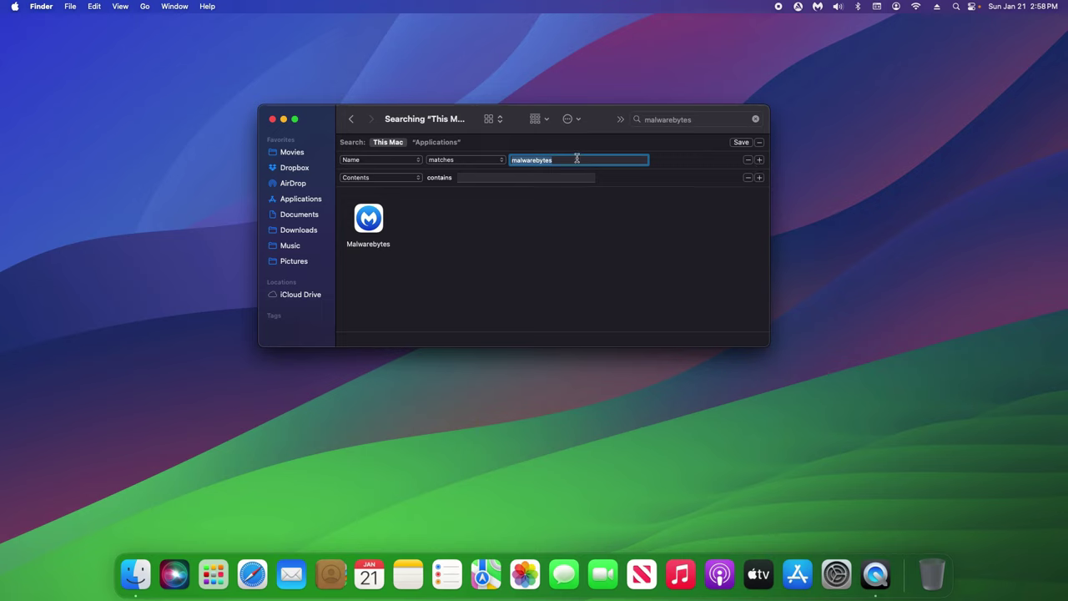
{"action": "left_click", "coordinate": [401, 177]}
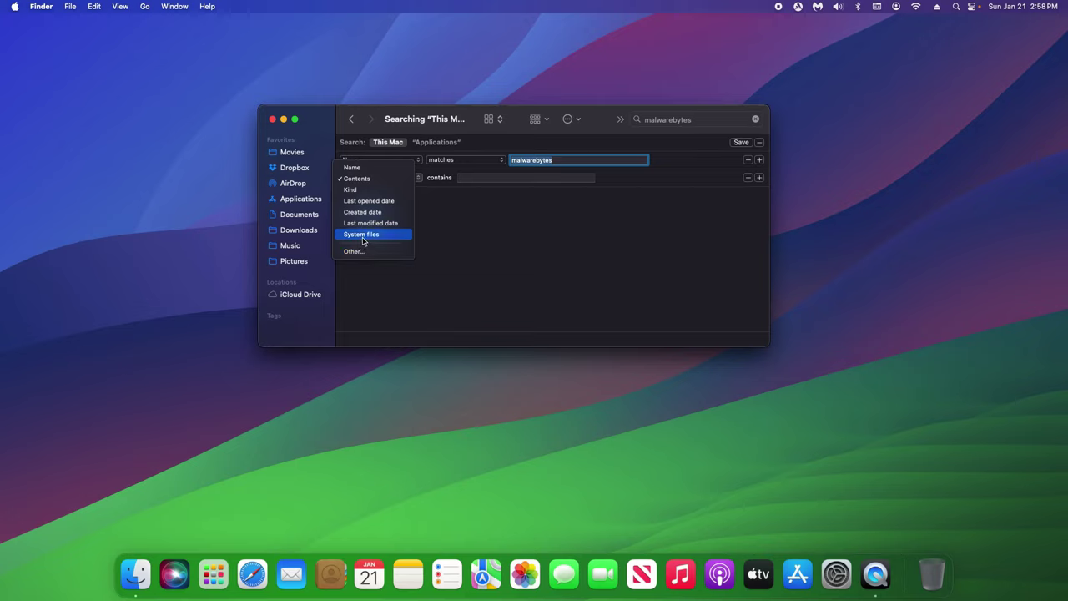
{"action": "left_click", "coordinate": [362, 234]}
{"action": "left_click", "coordinate": [464, 177]}
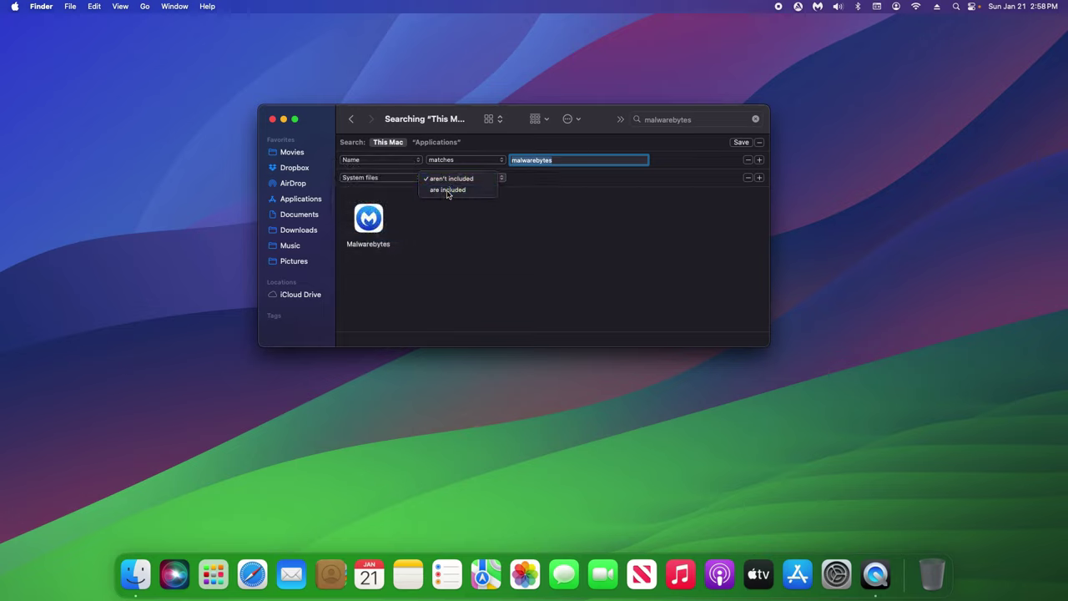
{"action": "left_click", "coordinate": [446, 177]}
Move all the found Malwarebytes items to the Trash and authorize the removal with the account password.
{"action": "left_click", "coordinate": [752, 314]}
{"action": "key", "text": "super+a"}
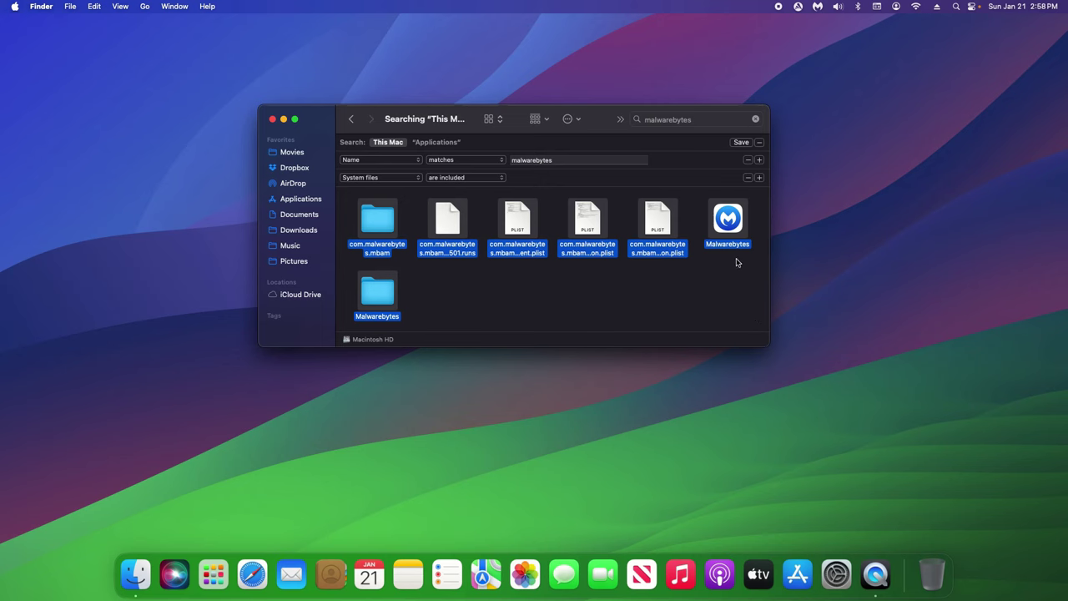
{"action": "left_click_drag", "start_coordinate": [728, 224], "coordinate": [926, 557]}
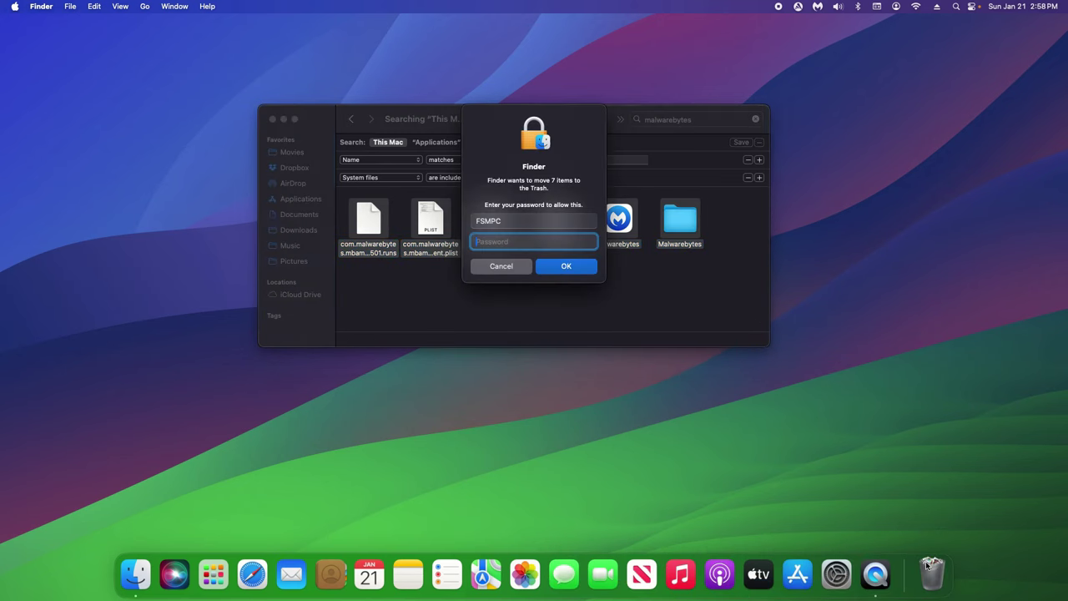
{"action": "key", "text": "super+v"}
{"action": "left_click", "coordinate": [571, 267]}
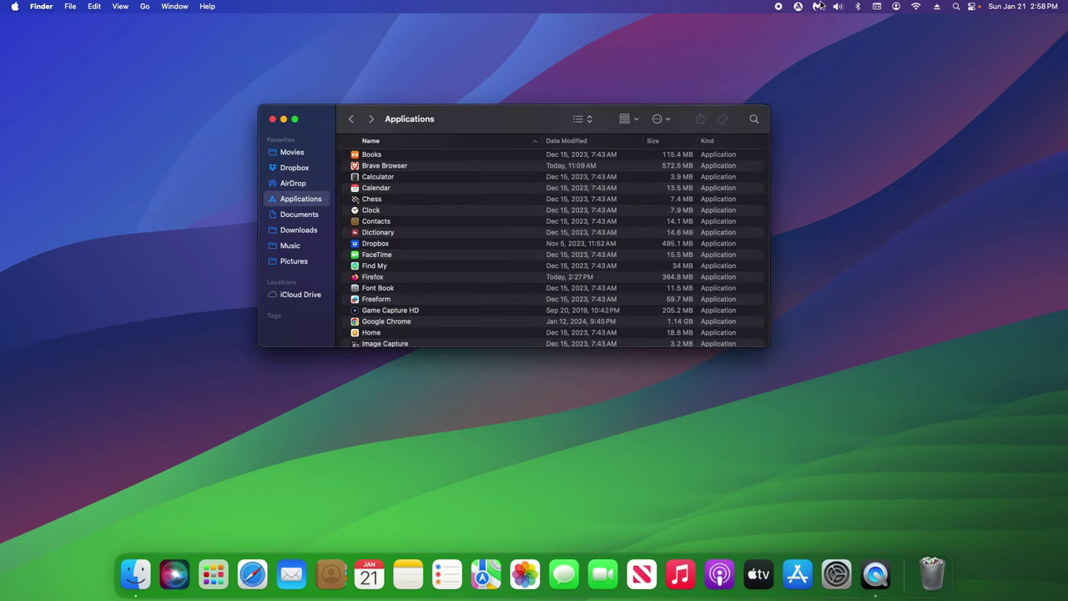
Open Avast Security, uninstall it with its own uninstaller, and finish the uninstaller without continuing to the survey.
{"action": "left_click", "coordinate": [799, 8]}
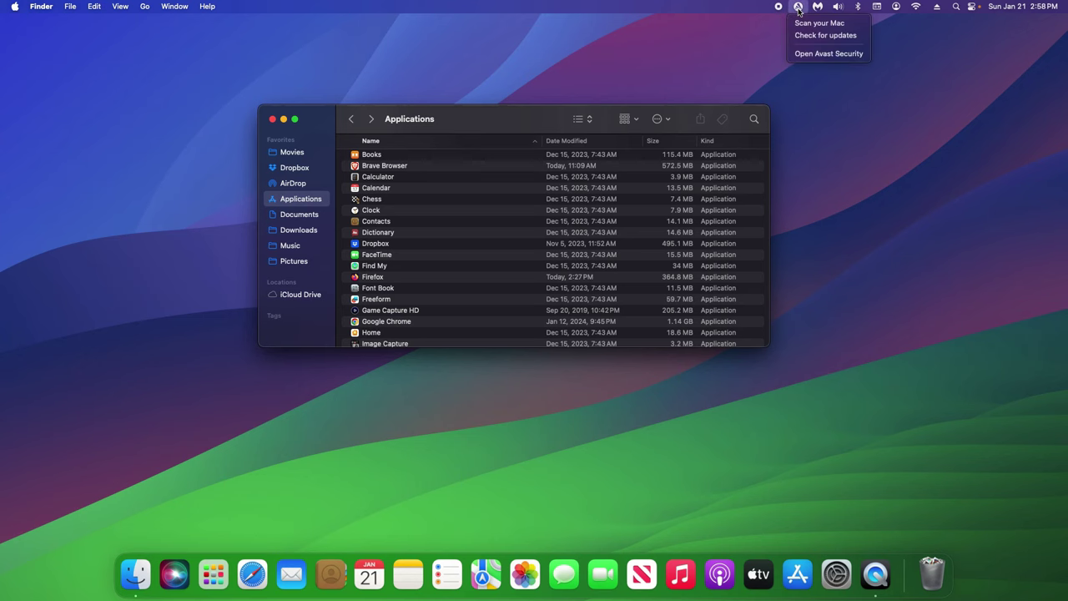
{"action": "left_click", "coordinate": [800, 53]}
{"action": "left_click", "coordinate": [57, 7]}
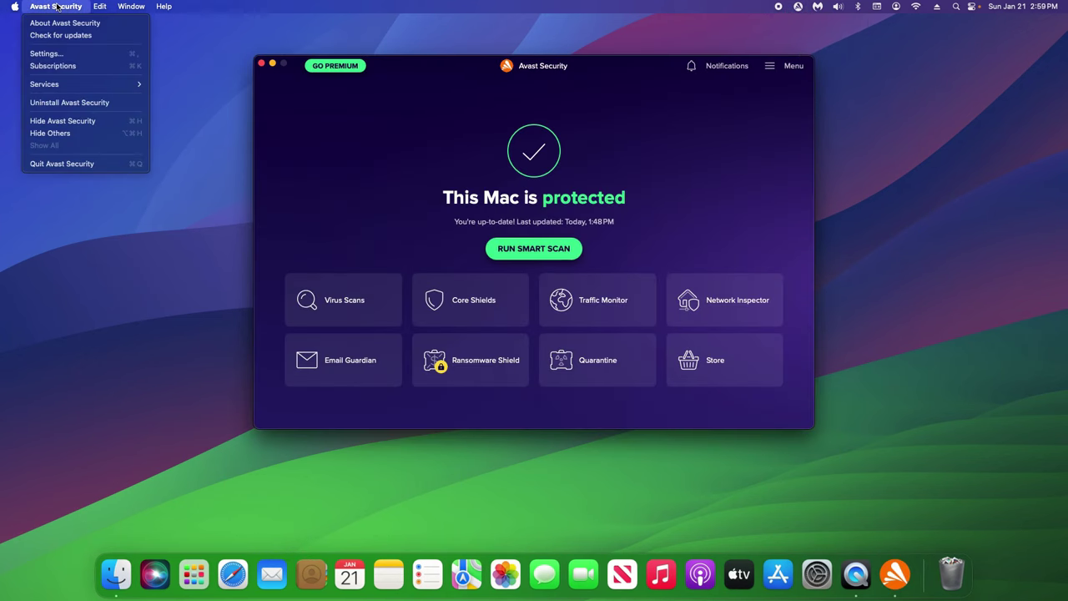
{"action": "left_click", "coordinate": [73, 103]}
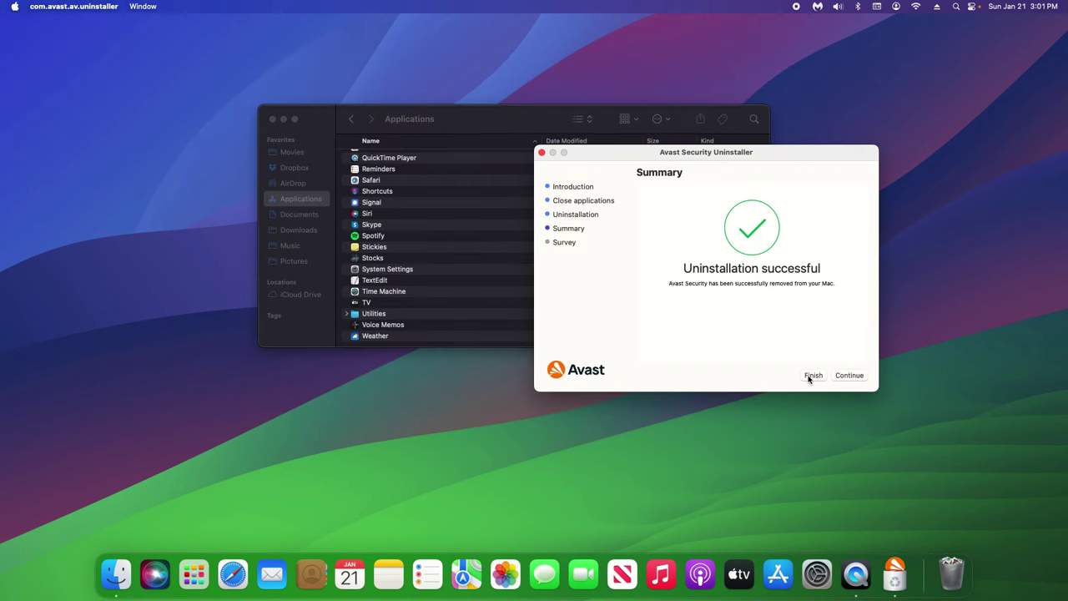
{"action": "left_click", "coordinate": [812, 376]}
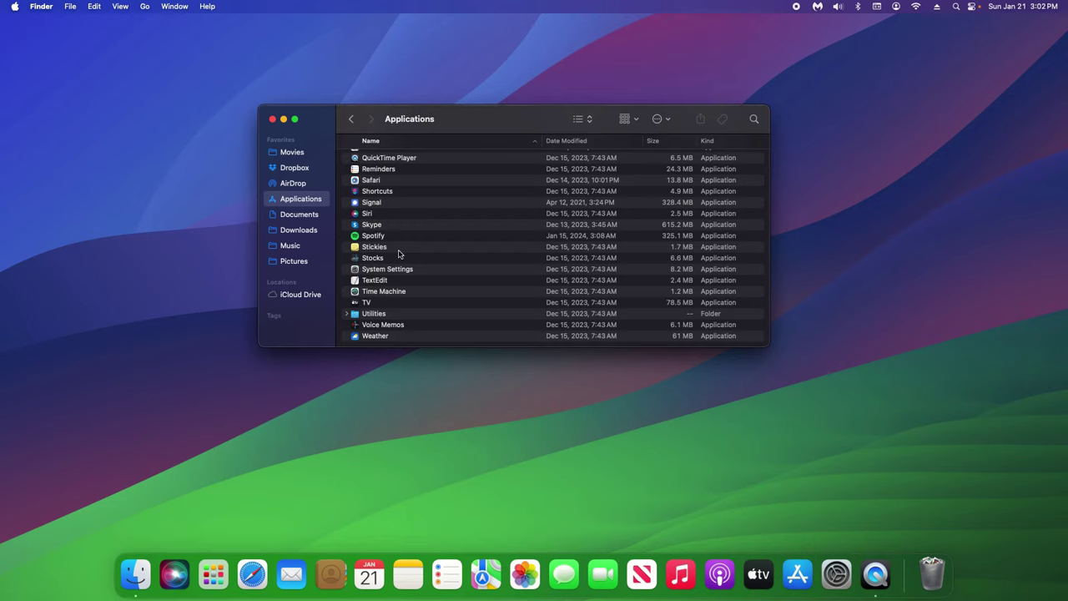
Move Skype and Spotify from the Applications folder to the Trash and empty the Trash.
{"action": "left_click_drag", "start_coordinate": [387, 225], "coordinate": [943, 565]}
{"action": "left_click_drag", "start_coordinate": [380, 236], "coordinate": [939, 567]}
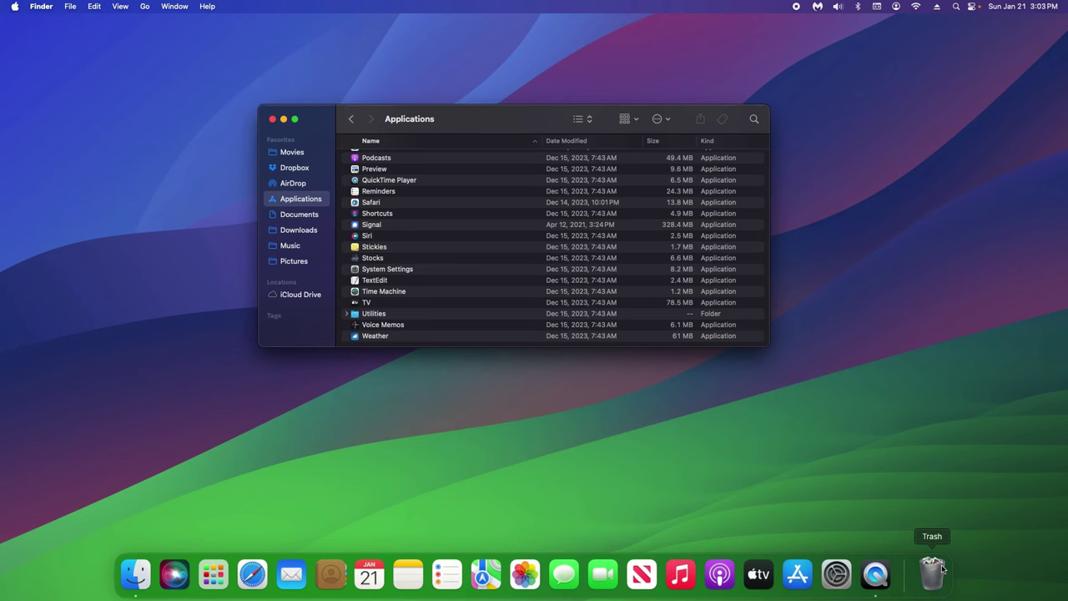
{"action": "left_click", "coordinate": [942, 567]}
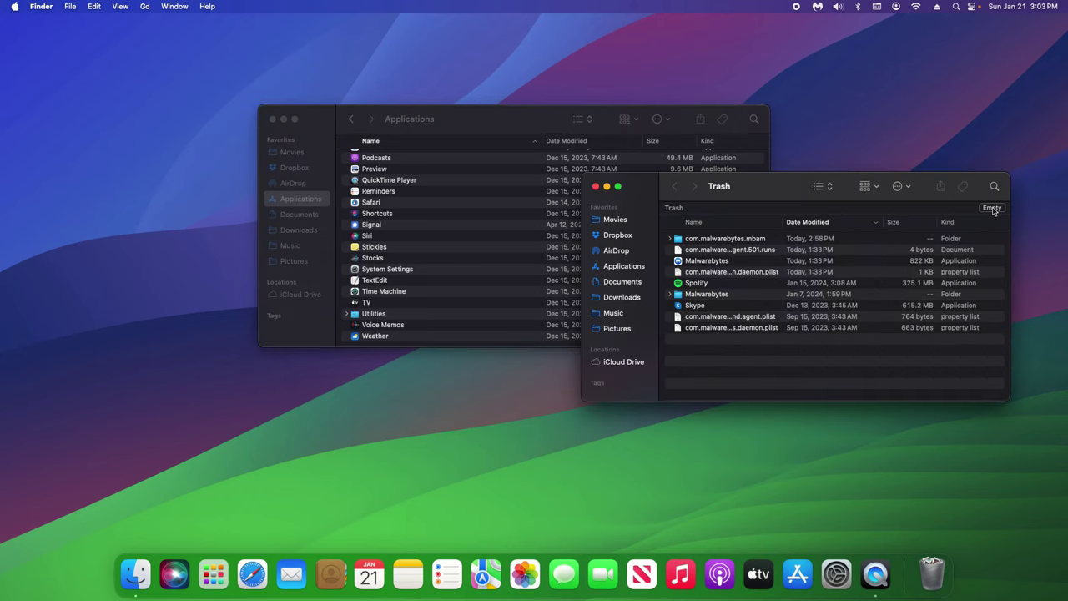
{"action": "left_click", "coordinate": [992, 209]}
{"action": "key", "text": "super+w"}
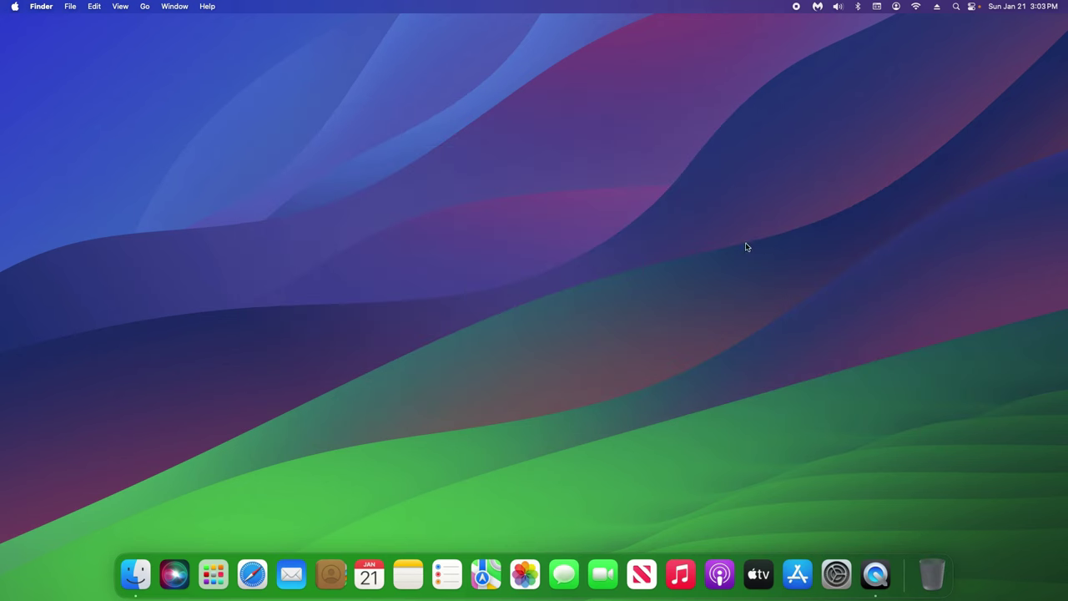
Restart the Mac.
{"action": "left_click", "coordinate": [15, 7]}
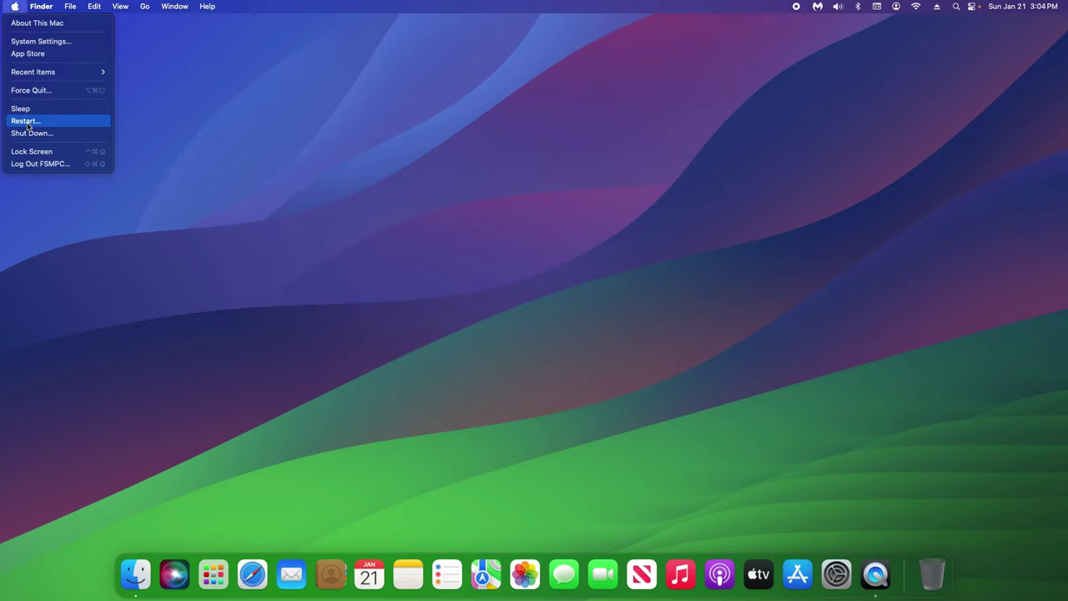